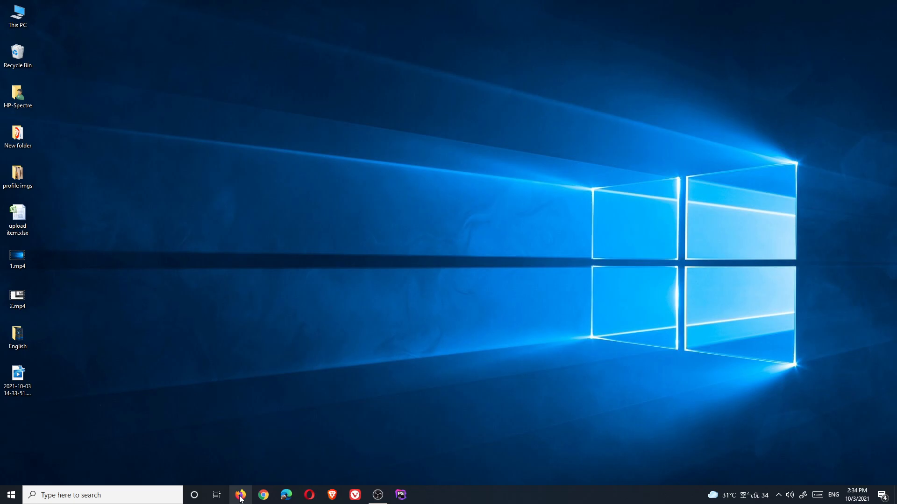
Open Firefox and load the easilyorder.com login page
{"action": "left_click", "coordinate": [241, 496]}
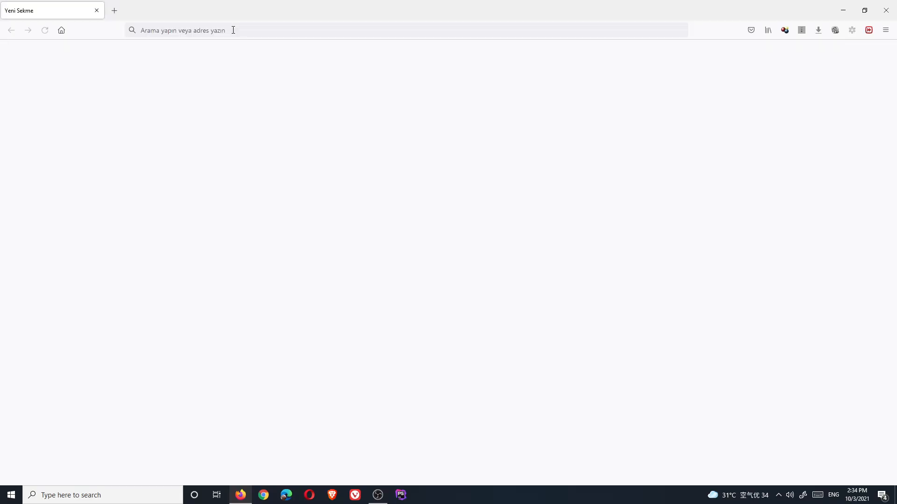
{"action": "left_click", "coordinate": [233, 30]}
{"action": "type", "text": "easilyorder.com"}
{"action": "key", "text": "Return"}
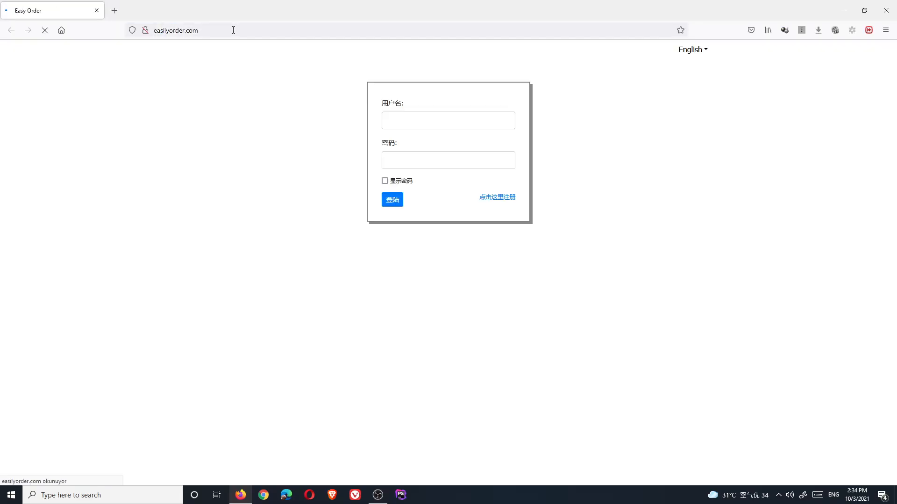
Log in as companya with the account password and open the account's contacts list
{"action": "left_click", "coordinate": [407, 121]}
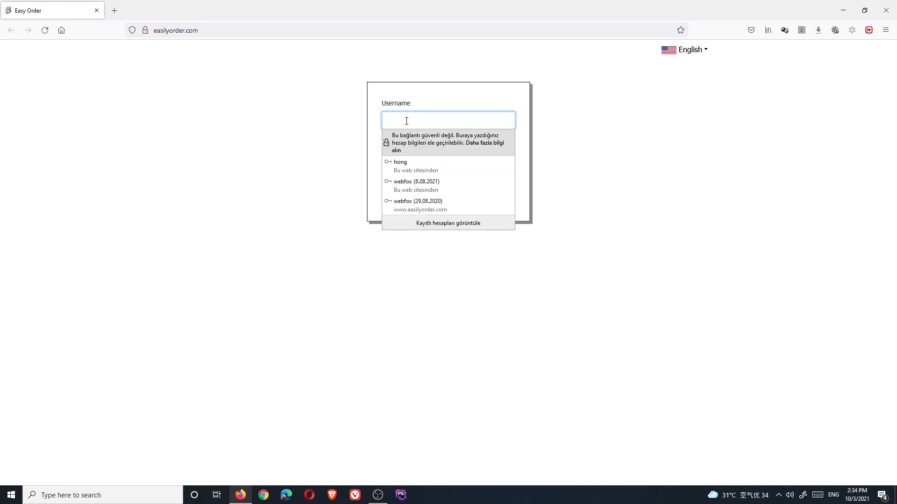
{"action": "type", "text": "companya"}
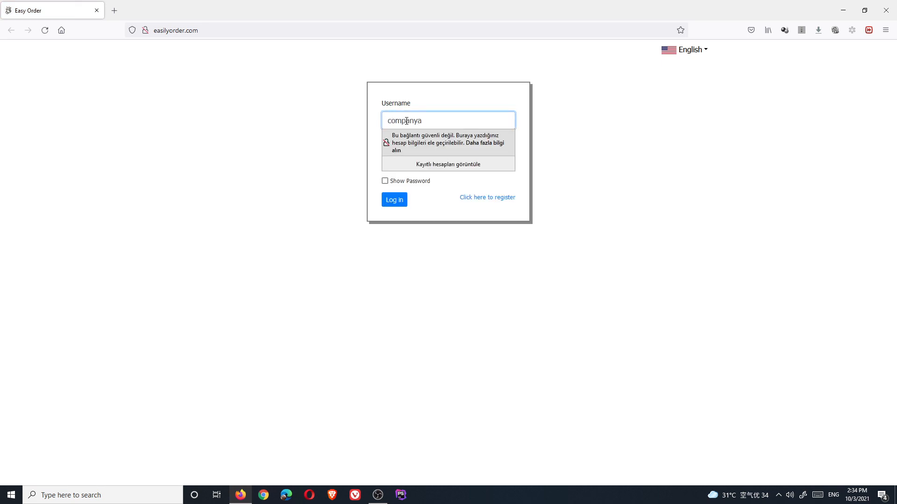
{"action": "key", "text": "Tab"}
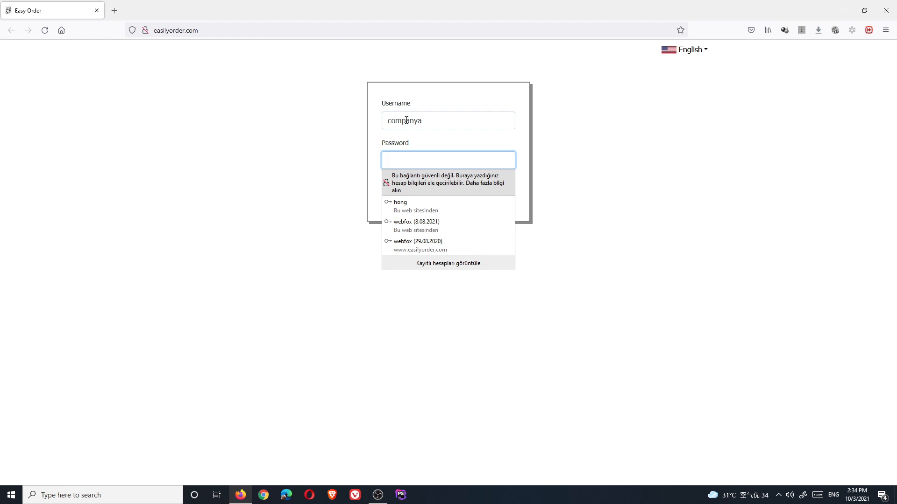
{"action": "type", "text": "••"}
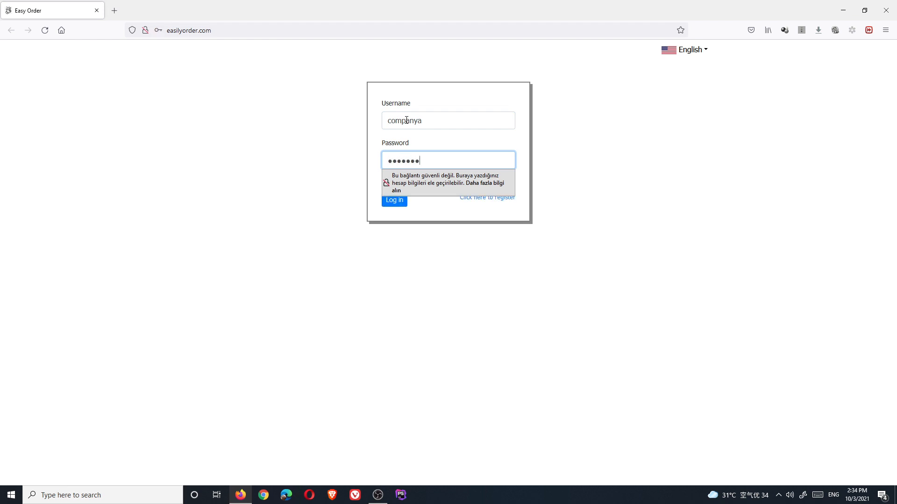
{"action": "type", "text": "•"}
{"action": "key", "text": "Return"}
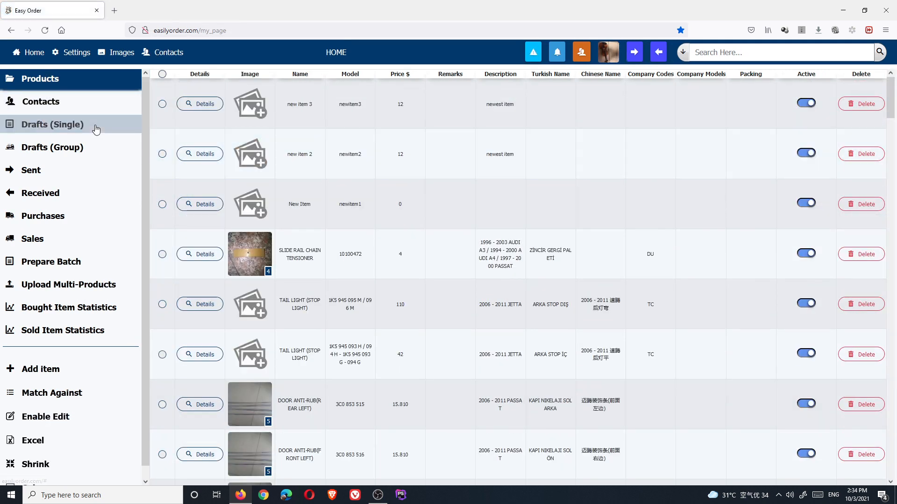
{"action": "left_click", "coordinate": [47, 102]}
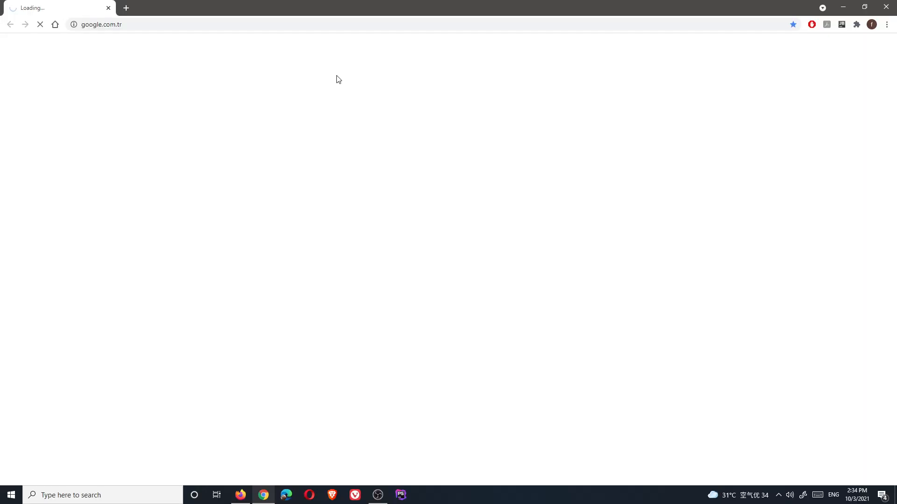
Load the easilyorder.com login page in Chrome
{"action": "left_click", "coordinate": [314, 25]}
{"action": "type", "text": "ea"}
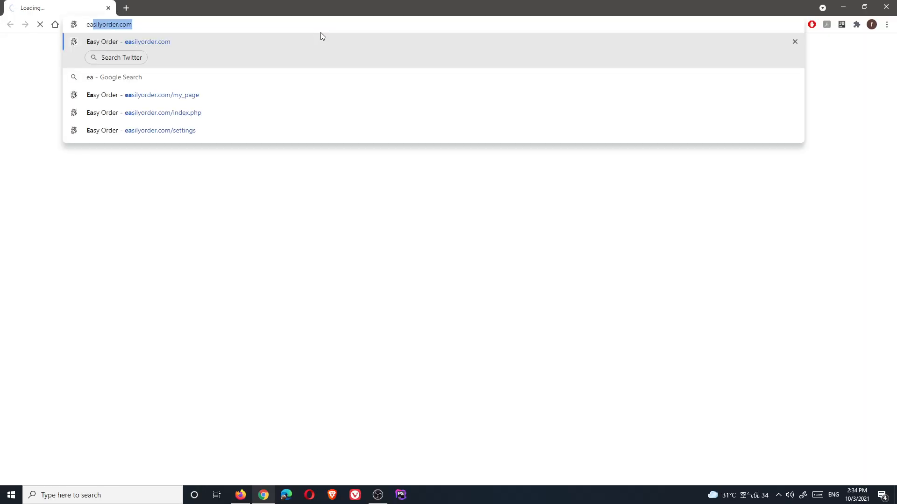
{"action": "key", "text": "Return"}
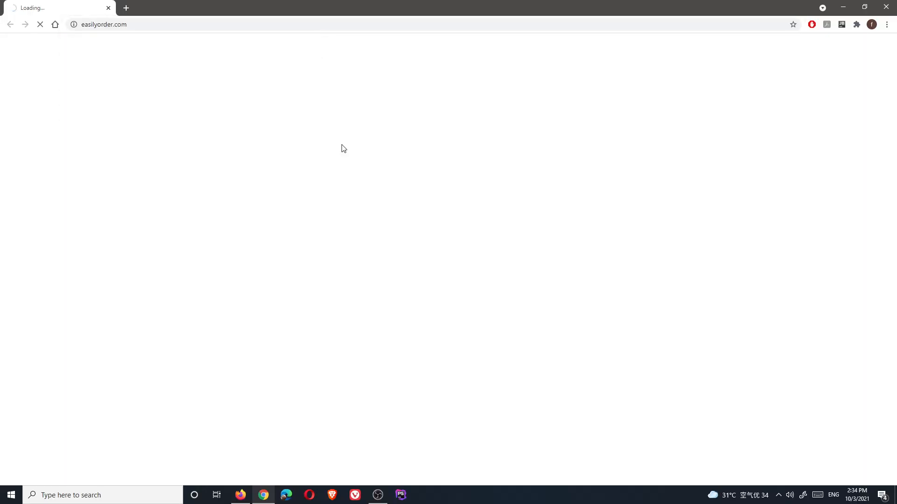
Log in to the Chrome session as companyb with the account password
{"action": "left_click", "coordinate": [425, 113]}
{"action": "type", "text": "c"}
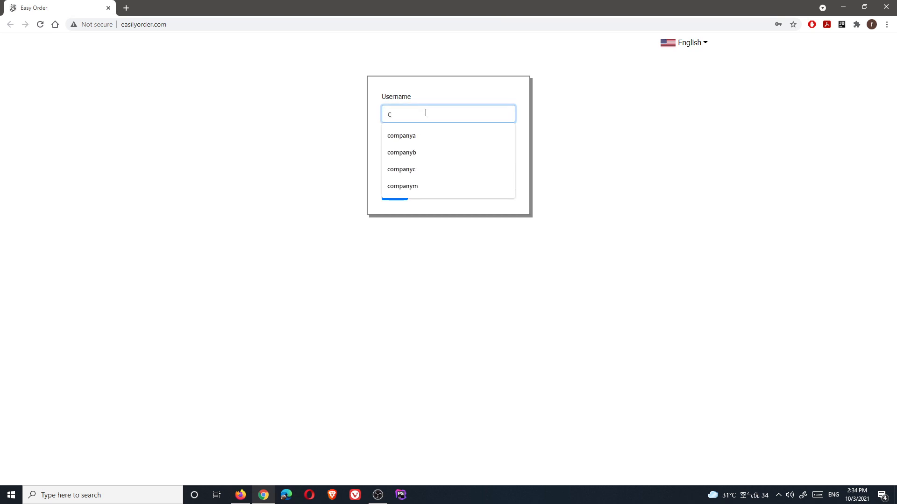
{"action": "type", "text": "ompanyb"}
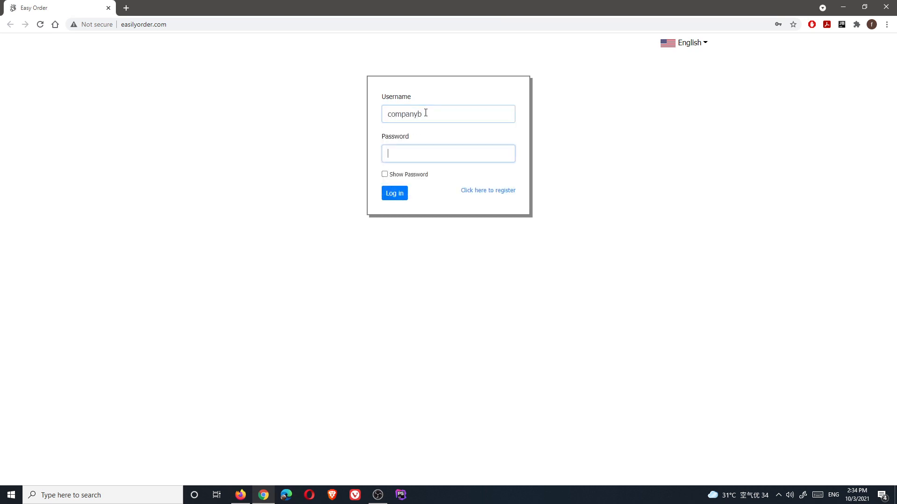
{"action": "key", "text": "Tab"}
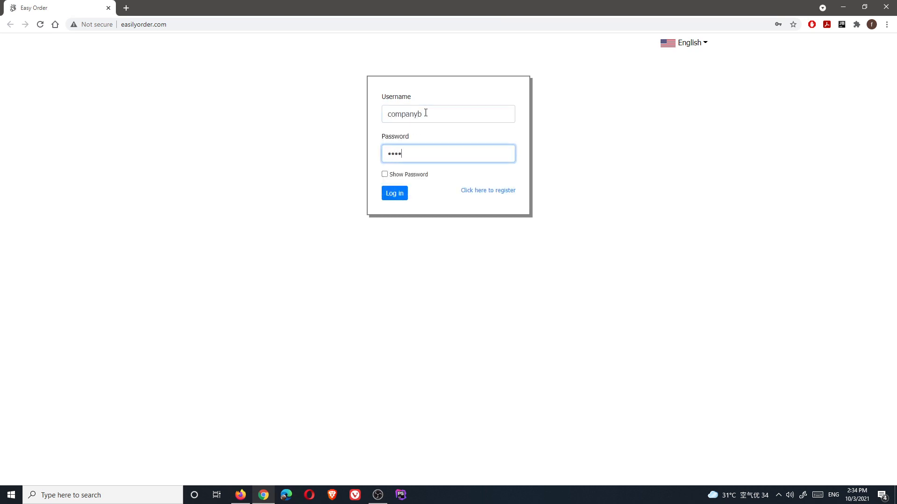
{"action": "type", "text": "••••••••"}
{"action": "key", "text": "Return"}
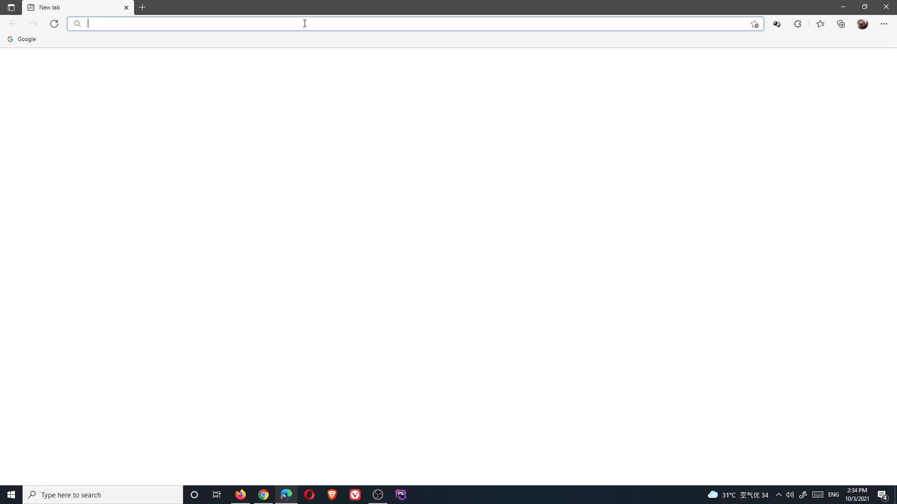
Open easilyorder.com in Microsoft Edge and log in as companyc with the account password
{"action": "type", "text": "ea"}
{"action": "key", "text": "Return"}
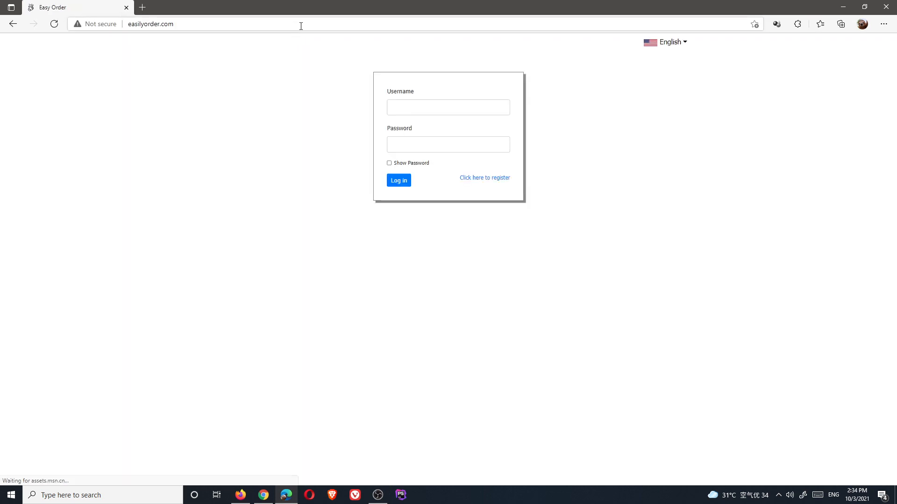
{"action": "left_click", "coordinate": [410, 103]}
{"action": "type", "text": "c"}
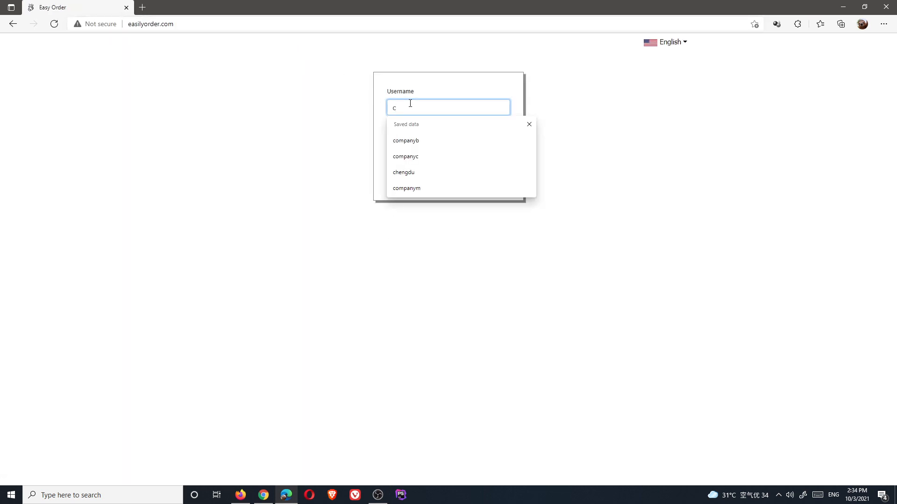
{"action": "type", "text": "ompanyc"}
{"action": "key", "text": "Tab"}
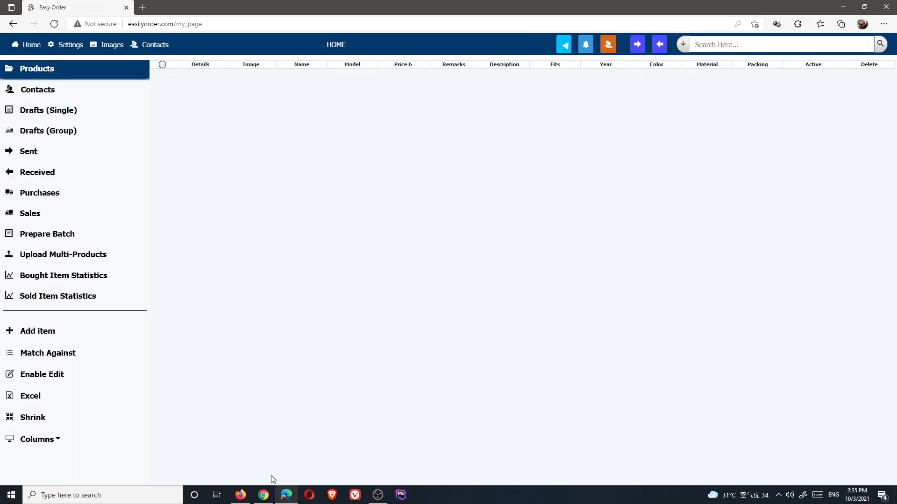
Switch between Firefox and Chrome to view company A's contacts and company B's home page
{"action": "left_click", "coordinate": [241, 496]}
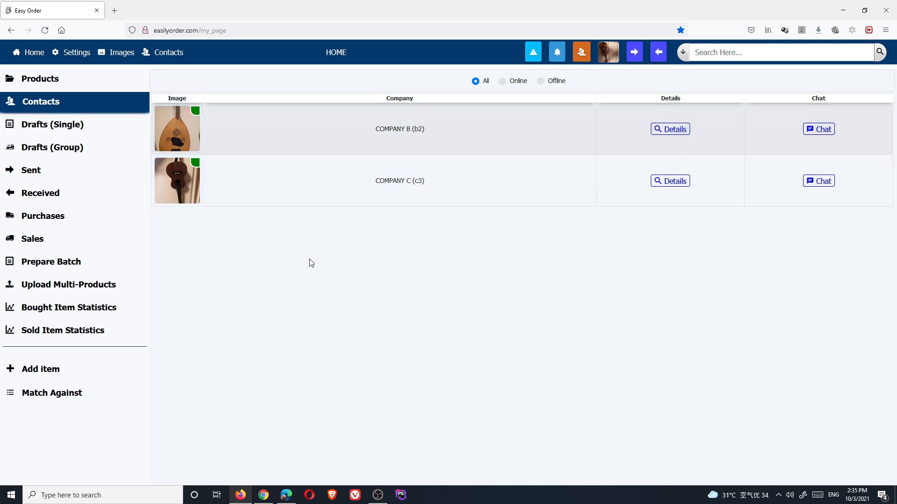
{"action": "left_click", "coordinate": [265, 495]}
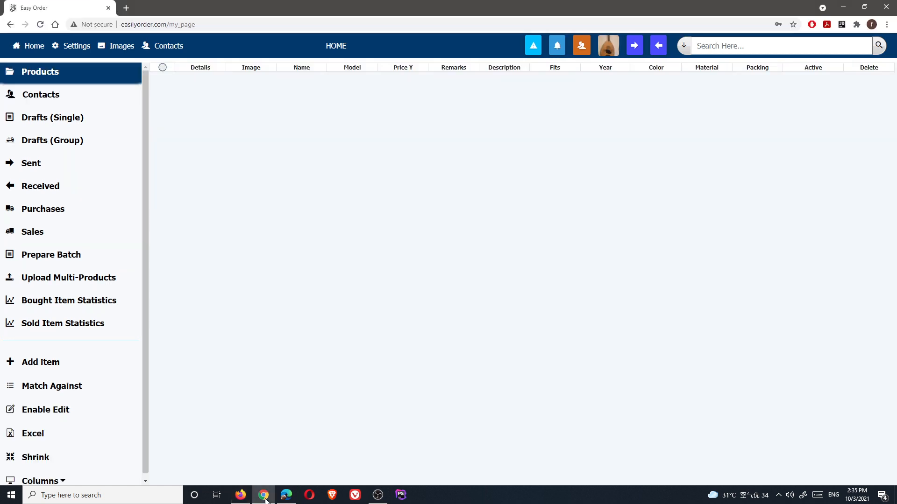
{"action": "left_click", "coordinate": [241, 495]}
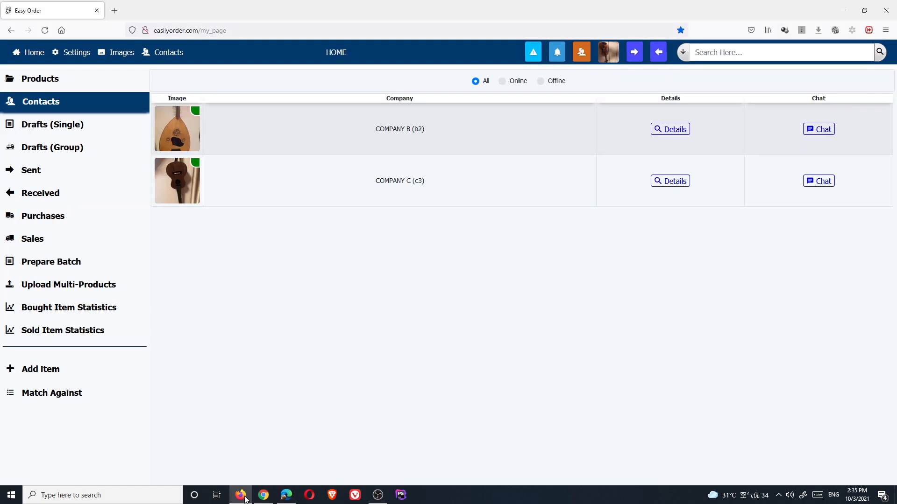
Look through company A's product catalogue and view the companies offered for preparing a batch inquiry
{"action": "left_click", "coordinate": [54, 81]}
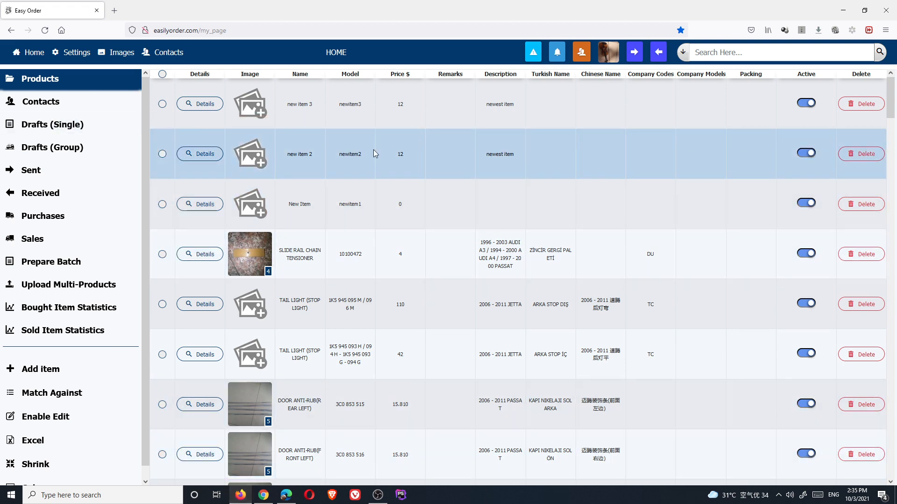
{"action": "scroll", "coordinate": [344, 356], "scroll_direction": "down", "scroll_amount": 5}
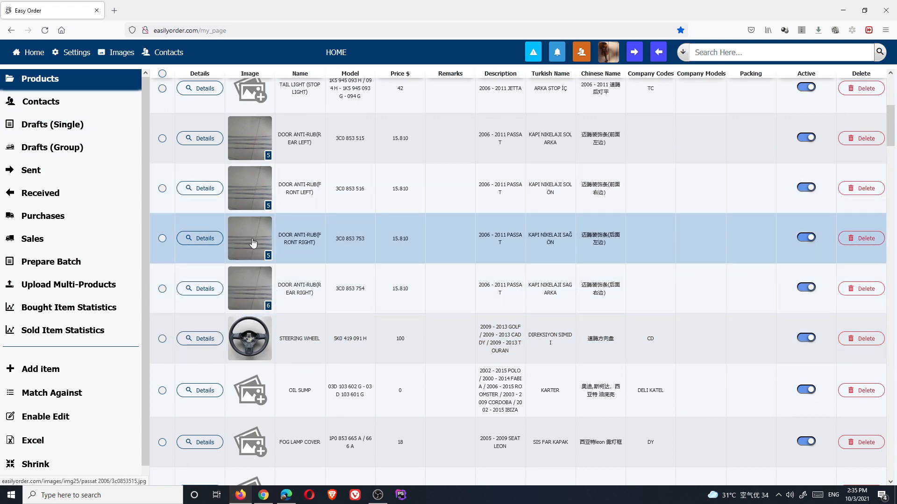
{"action": "scroll", "coordinate": [252, 242], "scroll_direction": "down", "scroll_amount": 3}
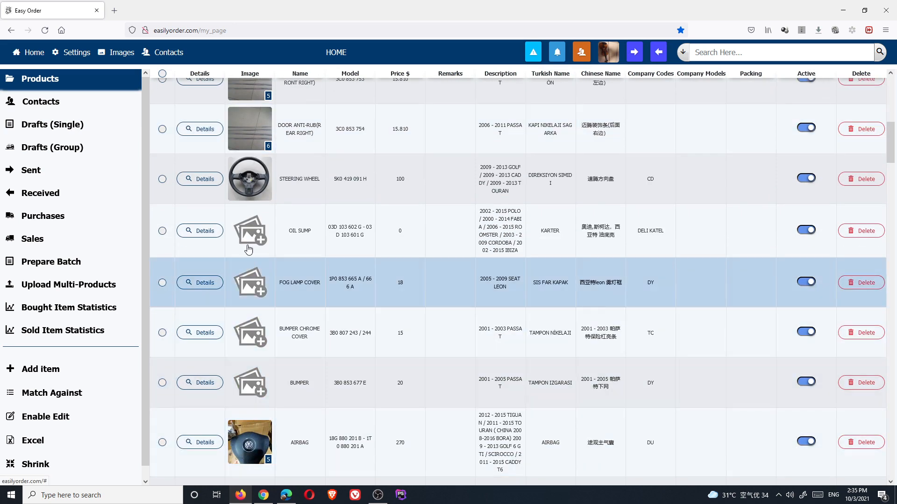
{"action": "scroll", "coordinate": [248, 250], "scroll_direction": "down", "scroll_amount": 10}
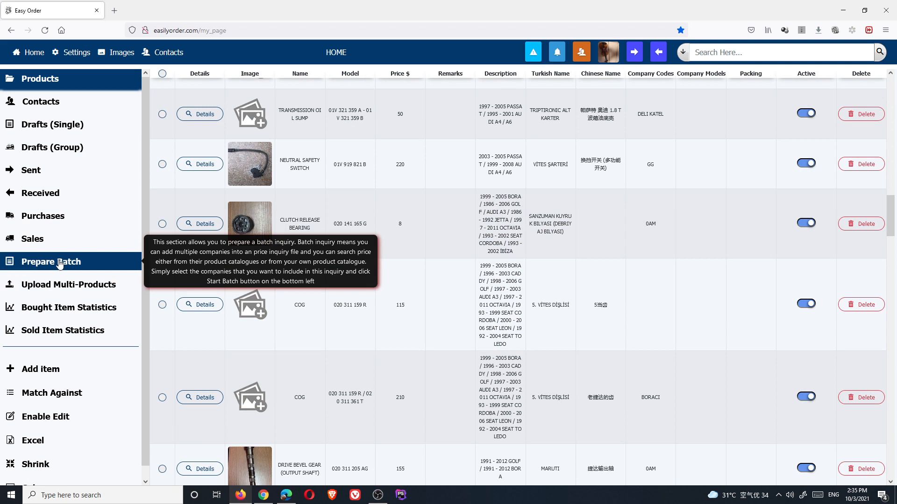
{"action": "left_click", "coordinate": [59, 265]}
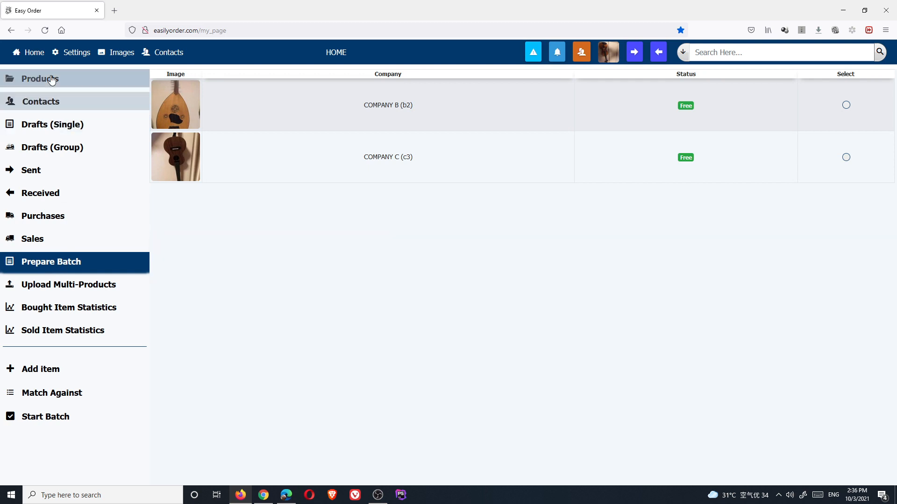
Return to company A's contacts and view the company B and company C sessions in Chrome and Edge
{"action": "left_click", "coordinate": [42, 105]}
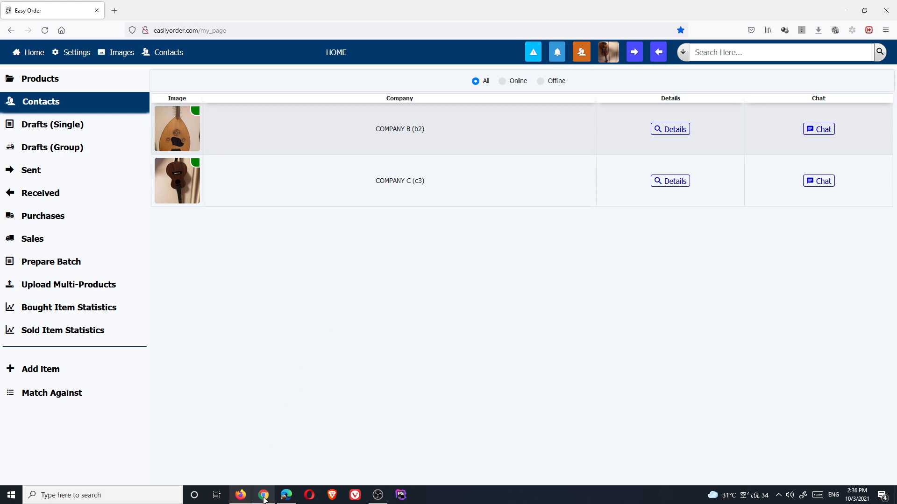
{"action": "mouse_move", "coordinate": [264, 499]}
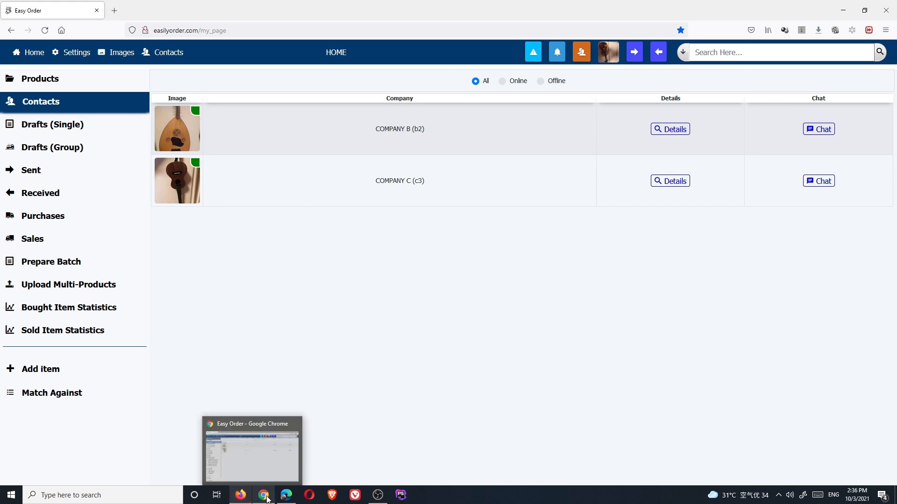
{"action": "left_click", "coordinate": [287, 497]}
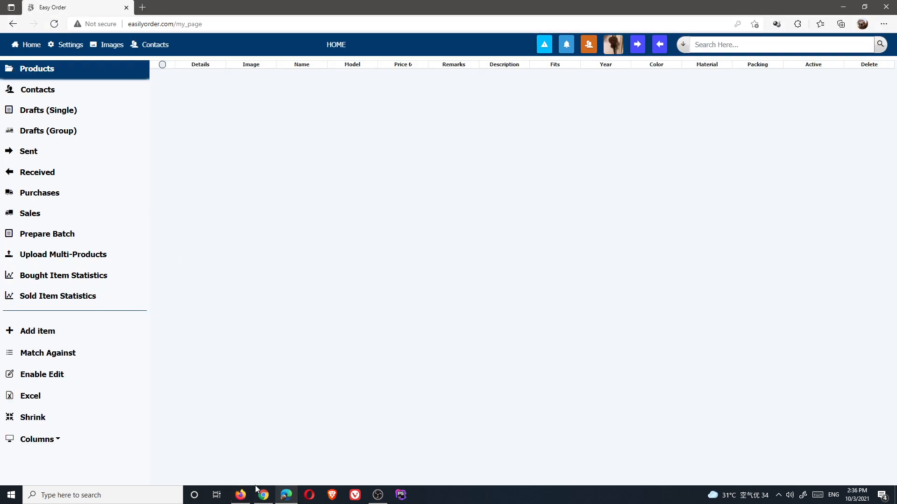
{"action": "left_click", "coordinate": [262, 494]}
{"action": "left_click", "coordinate": [240, 495]}
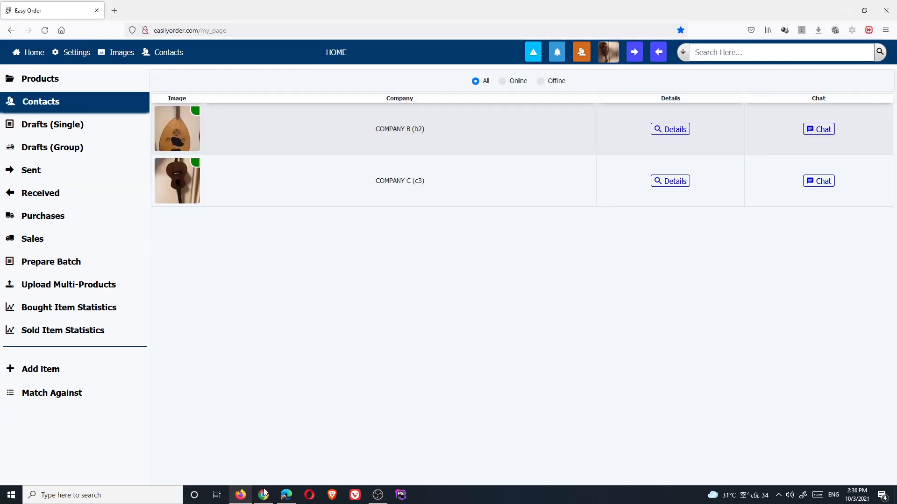
{"action": "left_click", "coordinate": [263, 492]}
{"action": "left_click", "coordinate": [240, 495]}
Review company A's product catalogue and contacts list in Firefox
{"action": "left_click", "coordinate": [56, 83]}
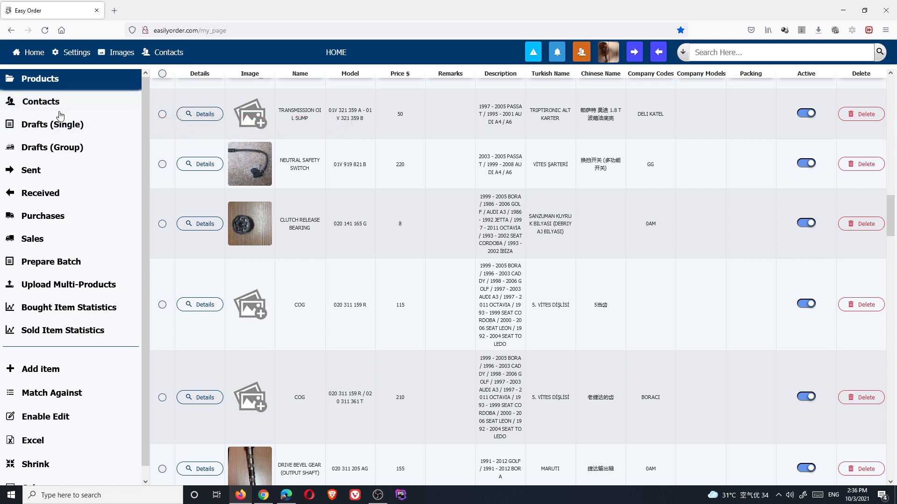
{"action": "left_click", "coordinate": [45, 100]}
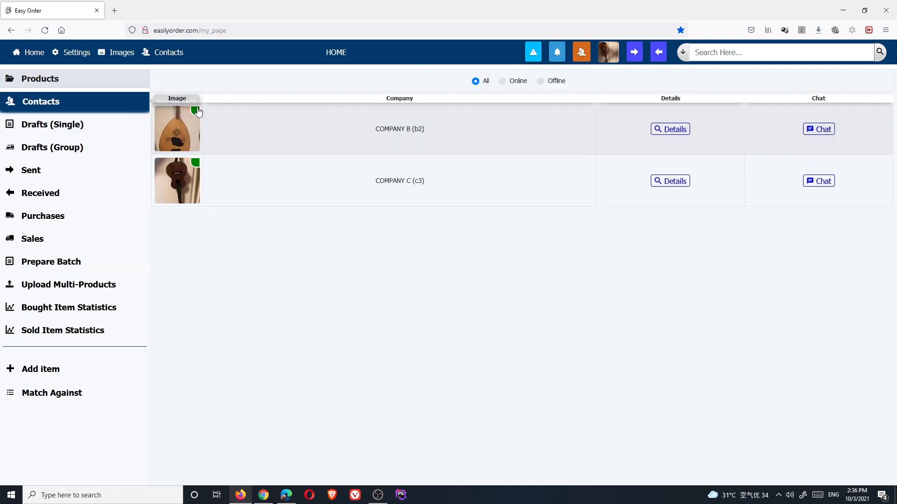
{"action": "left_click", "coordinate": [41, 82]}
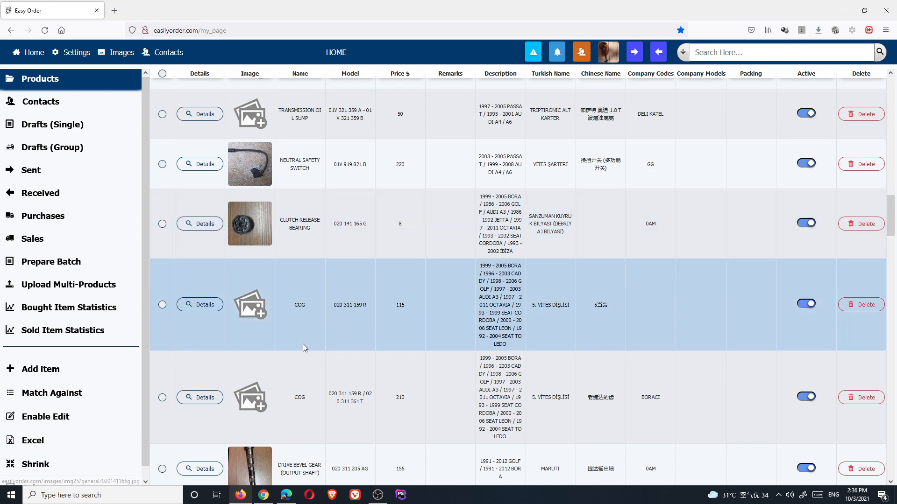
Switch to Chrome and open the details of COMPANY A from company B's contacts
{"action": "left_click", "coordinate": [259, 499]}
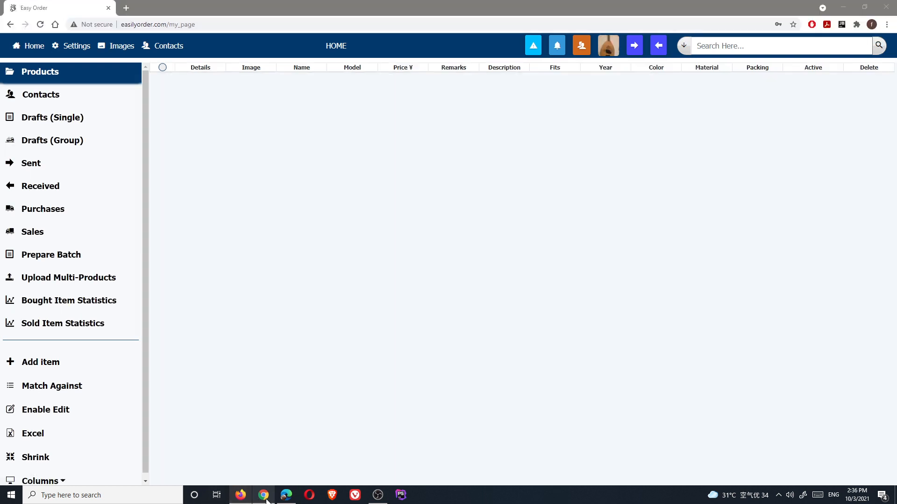
{"action": "left_click", "coordinate": [42, 97]}
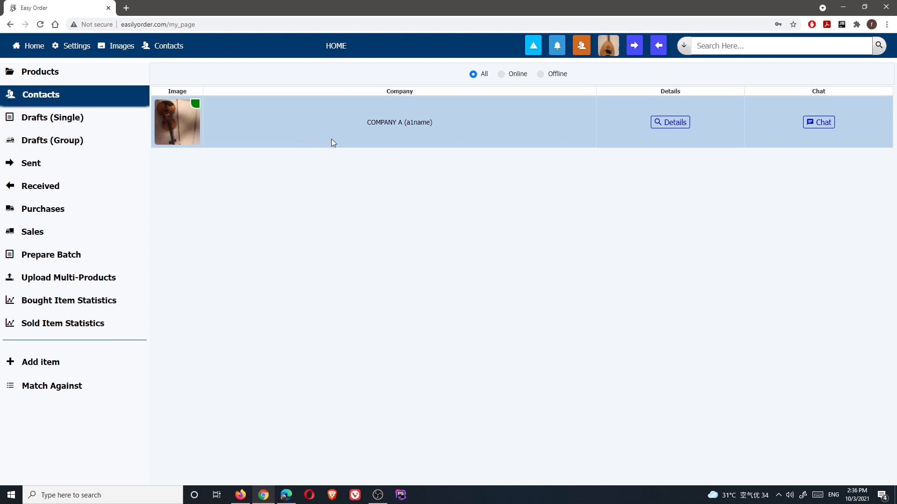
{"action": "left_click", "coordinate": [673, 122]}
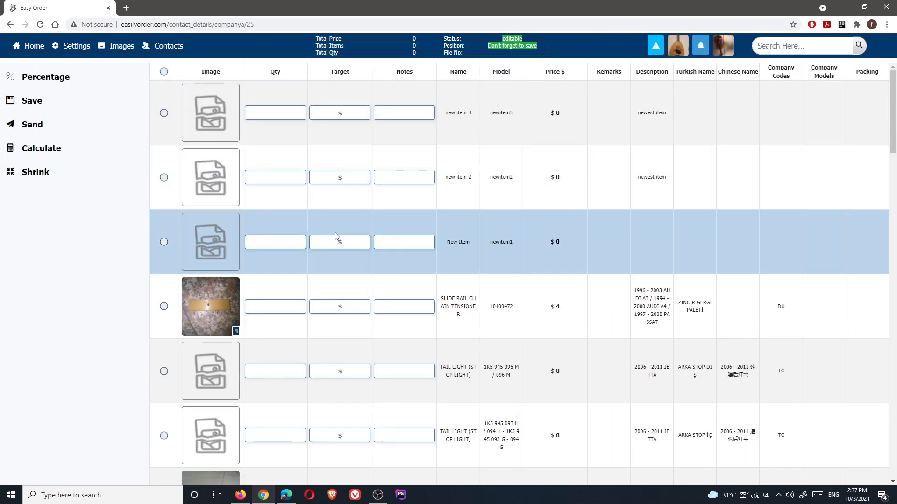
Look through company A's product list from company B's account
{"action": "scroll", "coordinate": [335, 234], "scroll_direction": "down", "scroll_amount": 3}
{"action": "scroll", "coordinate": [334, 237], "scroll_direction": "up", "scroll_amount": 3}
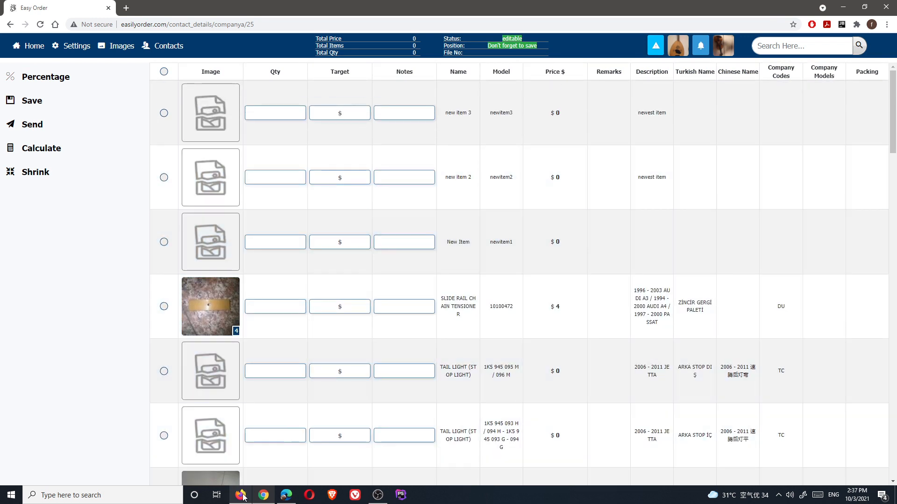
{"action": "mouse_move", "coordinate": [241, 495]}
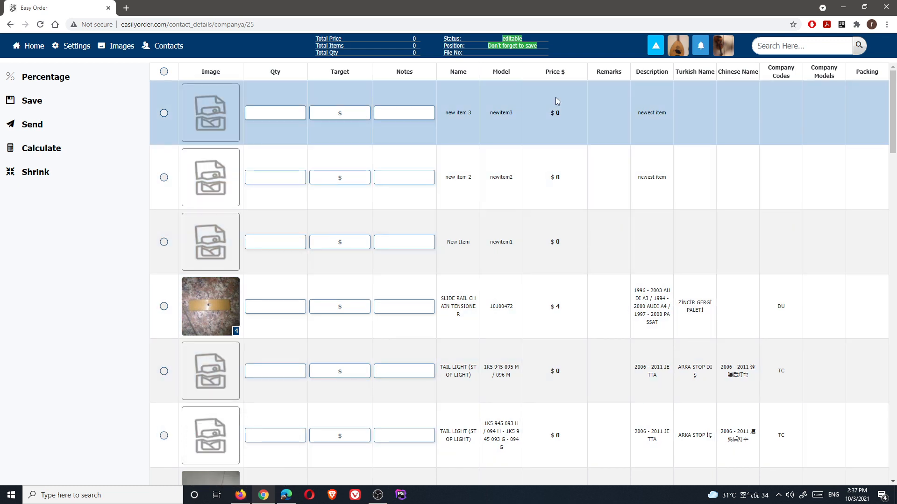
{"action": "scroll", "coordinate": [312, 340], "scroll_direction": "down", "scroll_amount": 3}
{"action": "scroll", "coordinate": [253, 277], "scroll_direction": "up", "scroll_amount": 3}
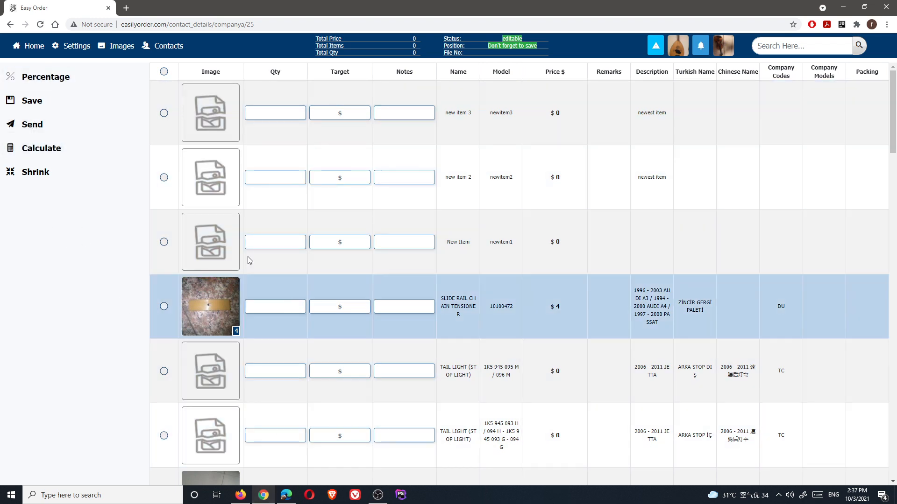
Return to company B's contacts and reopen the details of COMPANY A
{"action": "left_click", "coordinate": [35, 48]}
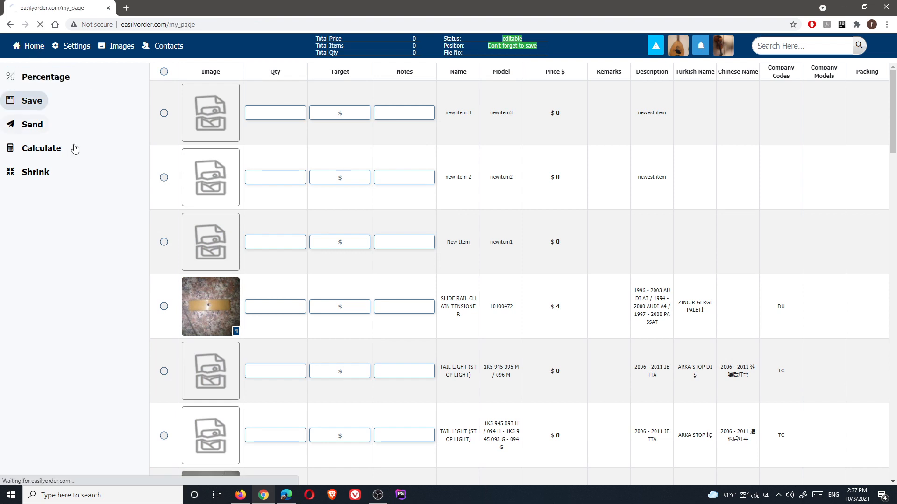
{"action": "left_click", "coordinate": [70, 95]}
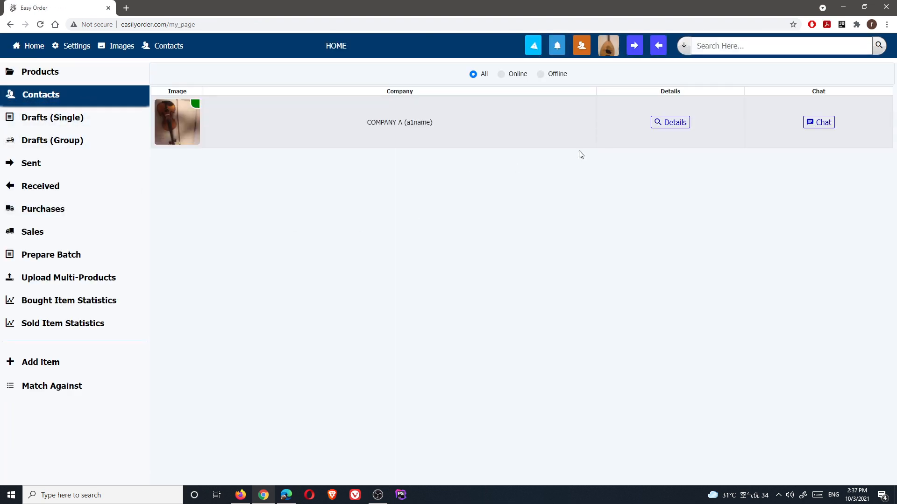
{"action": "left_click", "coordinate": [669, 123]}
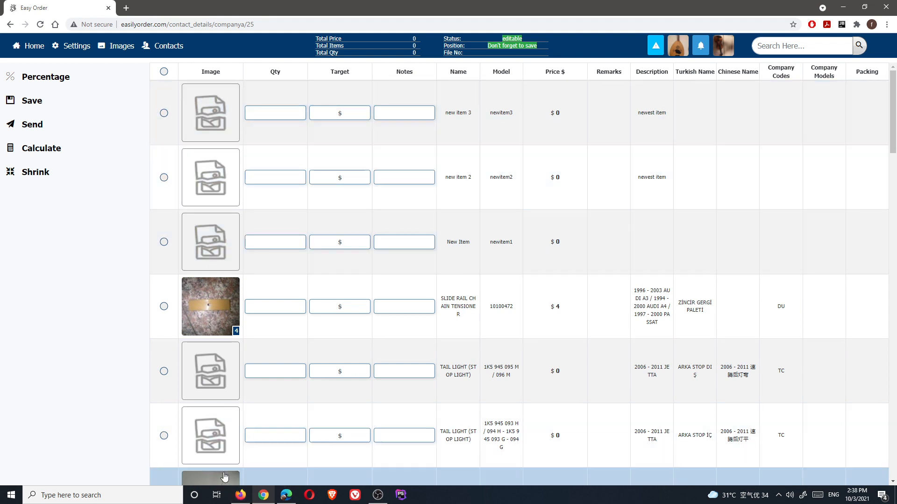
Select new item 3, the slide rail chain tensioner, rear left door anti-rub, steering wheel, gearbox sensor and gearbox adjuster
{"action": "left_click", "coordinate": [164, 114]}
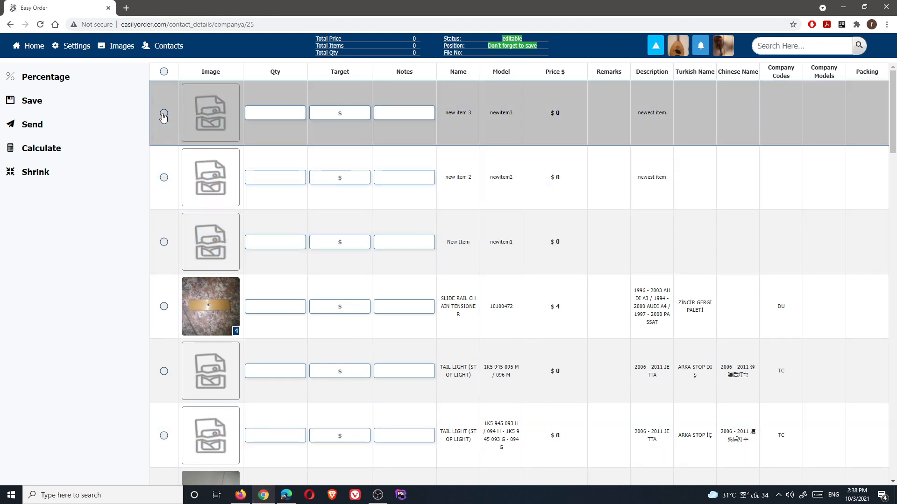
{"action": "left_click", "coordinate": [164, 307]}
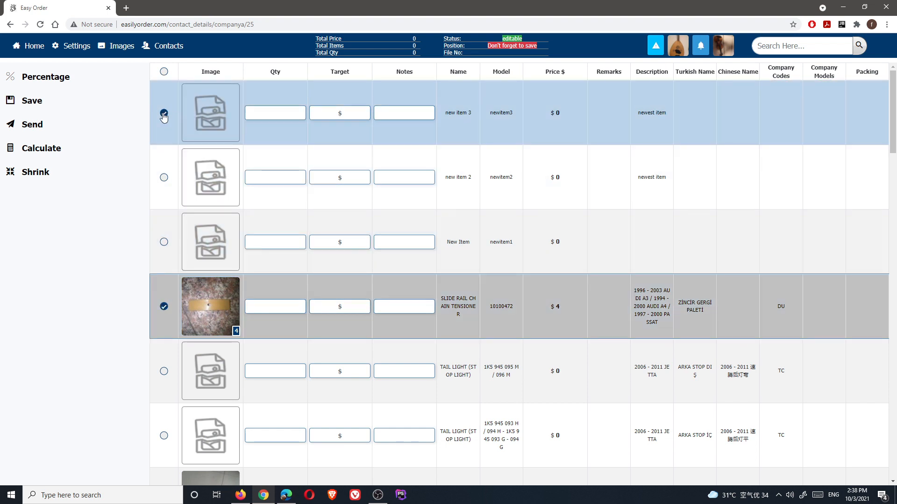
{"action": "scroll", "coordinate": [178, 342], "scroll_direction": "down", "scroll_amount": 3}
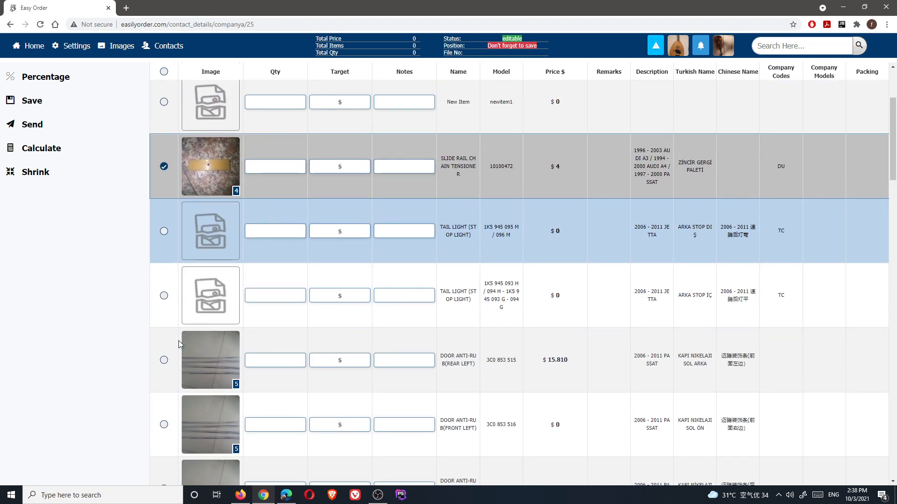
{"action": "left_click", "coordinate": [164, 359]}
{"action": "scroll", "coordinate": [186, 355], "scroll_direction": "down", "scroll_amount": 3}
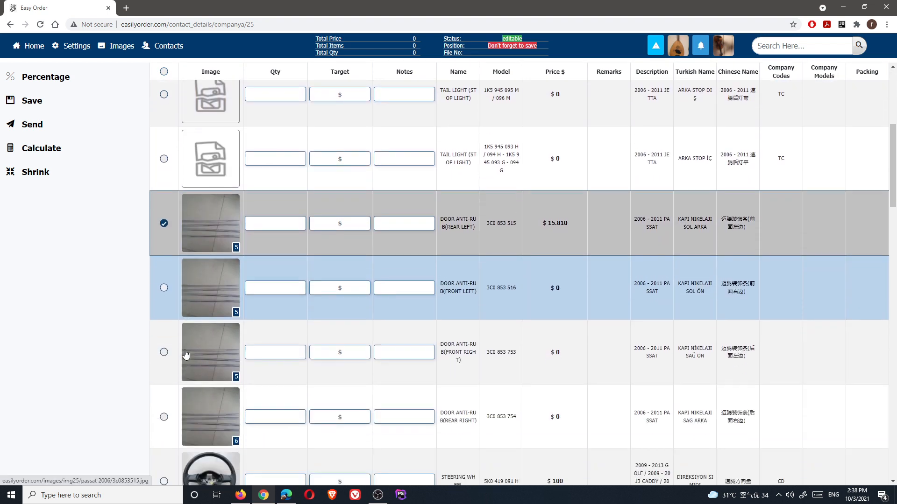
{"action": "scroll", "coordinate": [186, 354], "scroll_direction": "down", "scroll_amount": 2}
{"action": "left_click", "coordinate": [164, 385]}
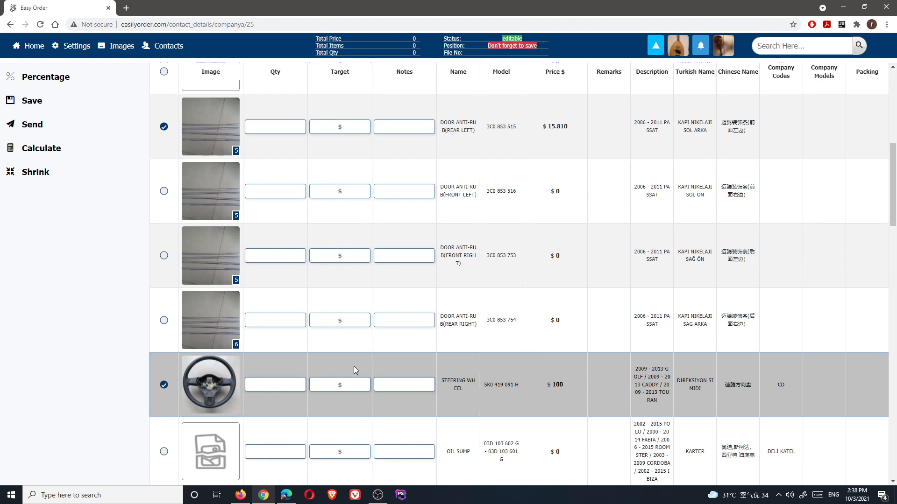
{"action": "scroll", "coordinate": [354, 366], "scroll_direction": "down", "scroll_amount": 10}
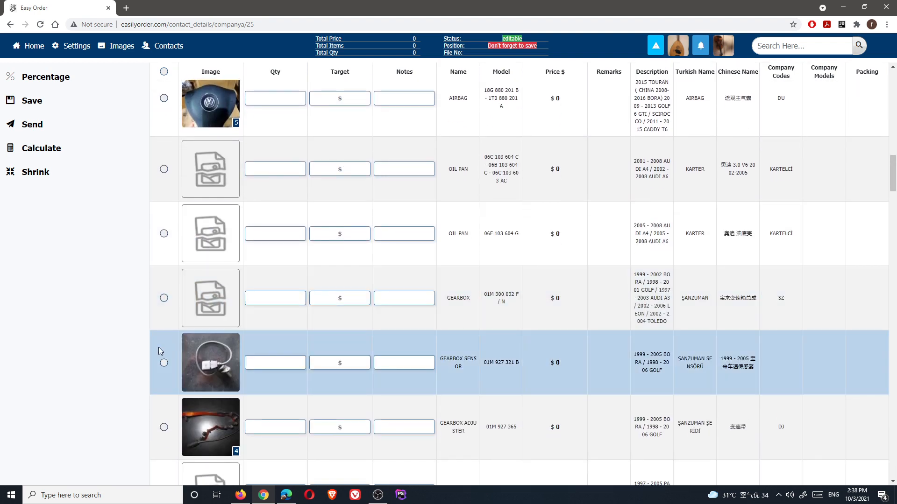
{"action": "left_click", "coordinate": [164, 363]}
{"action": "left_click", "coordinate": [164, 428]}
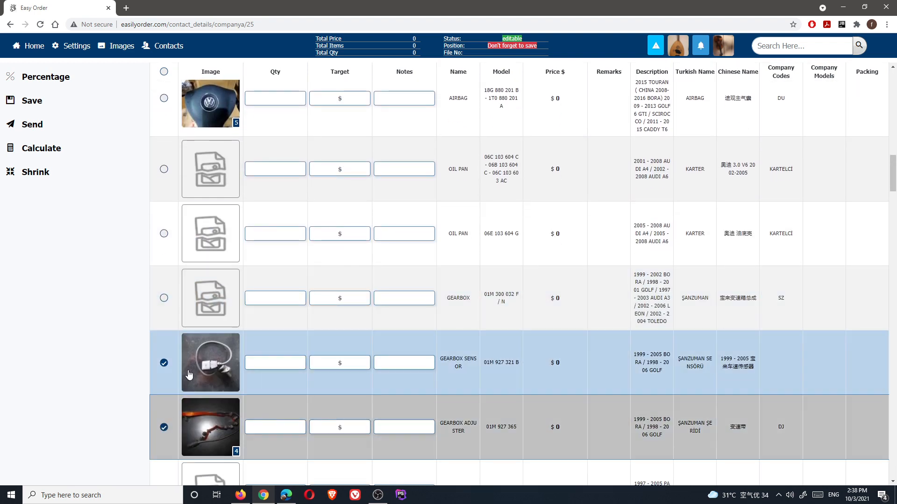
Set the slide rail chain tensioner's quantity to 10 and its target price to 0.18
{"action": "scroll", "coordinate": [371, 205], "scroll_direction": "up", "scroll_amount": 2}
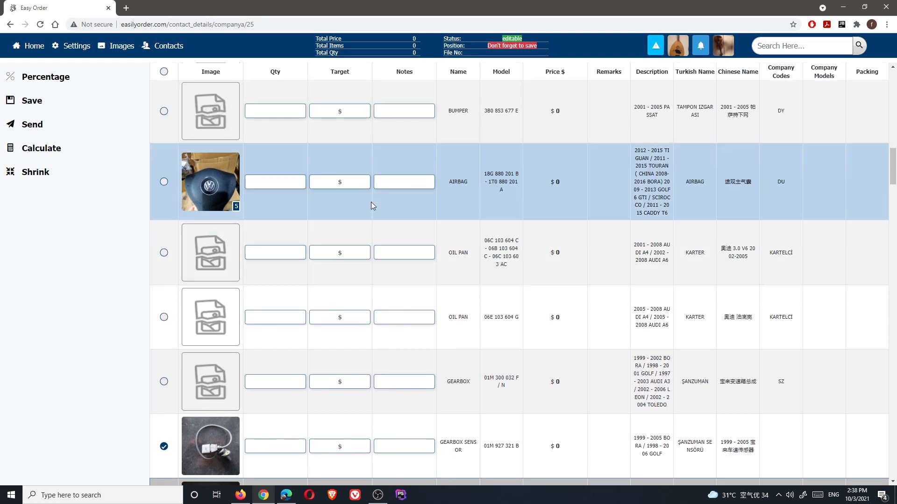
{"action": "scroll", "coordinate": [350, 187], "scroll_direction": "up", "scroll_amount": 15}
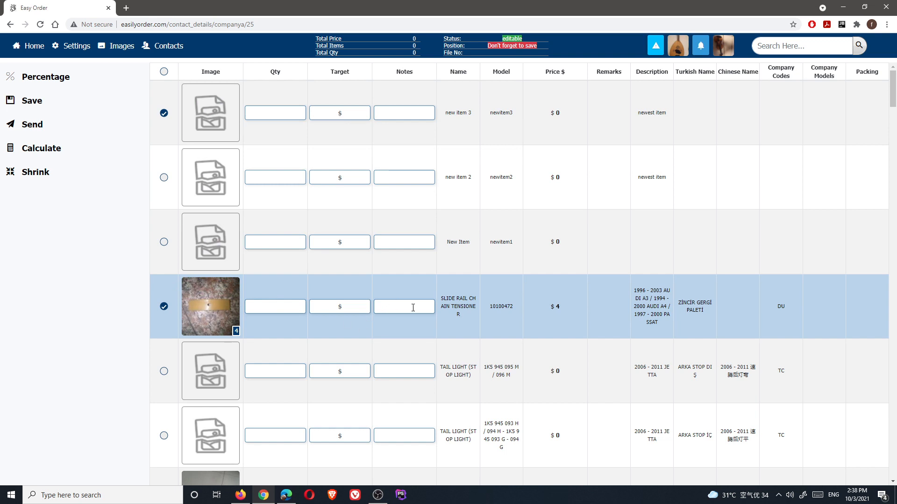
{"action": "left_click", "coordinate": [270, 305]}
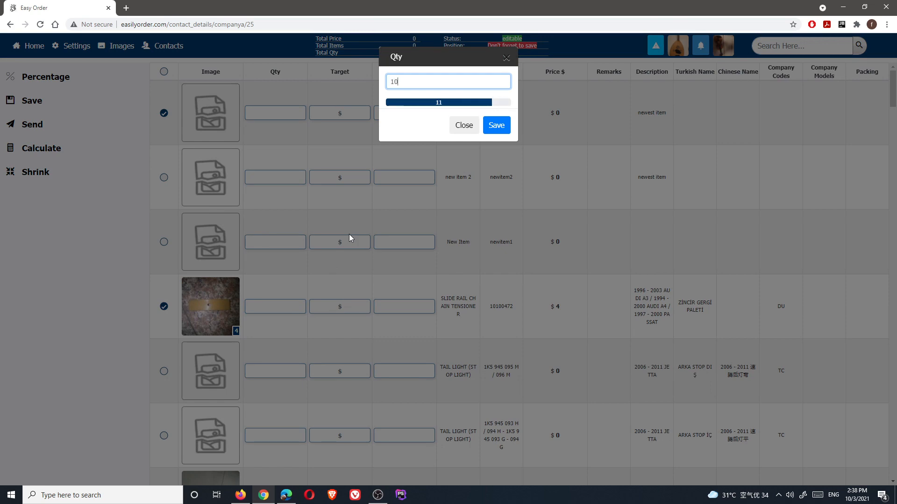
{"action": "type", "text": "0"}
{"action": "key", "text": "Return"}
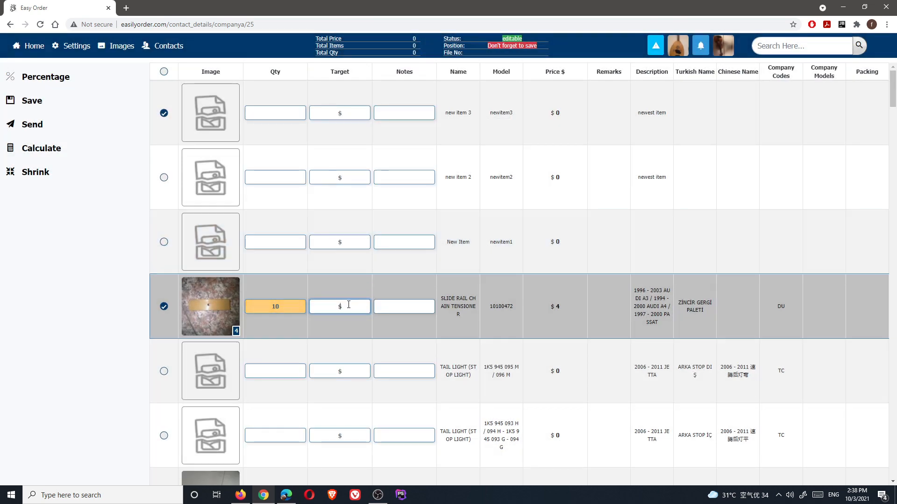
{"action": "left_click", "coordinate": [348, 306]}
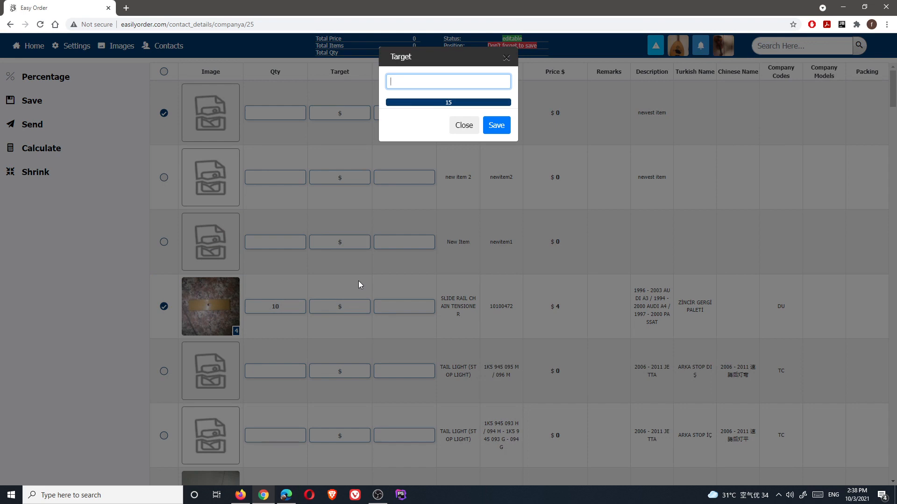
{"action": "type", "text": "0.18"}
{"action": "key", "text": "Return"}
Add the note "I want it yellow" to the slide rail chain tensioner
{"action": "left_click", "coordinate": [410, 304]}
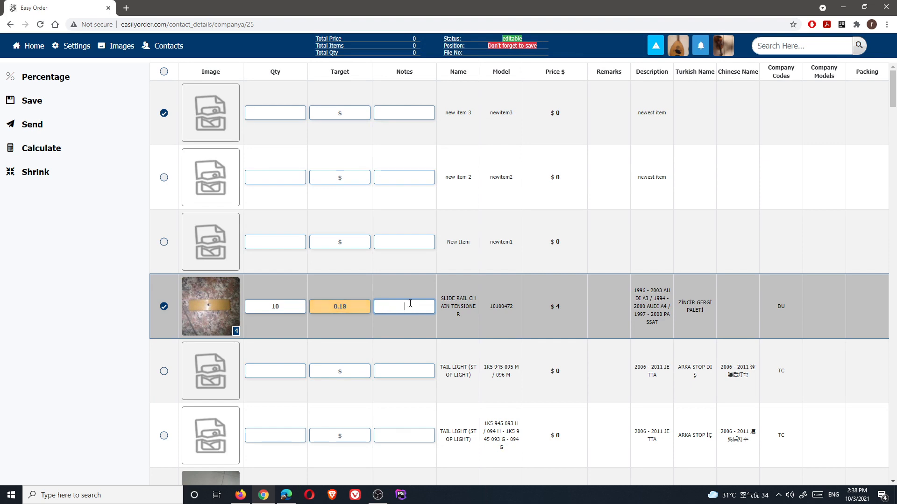
{"action": "type", "text": "I want"}
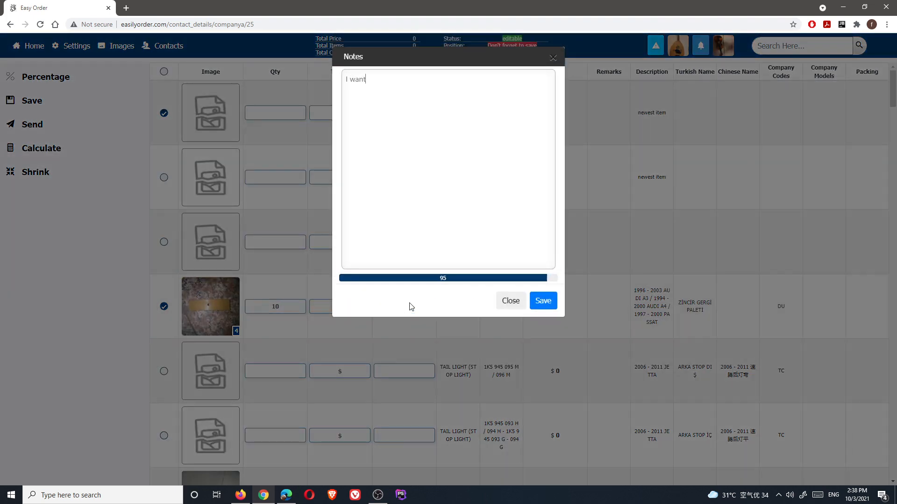
{"action": "type", "text": " it yellow"}
{"action": "key", "text": "Return"}
Set the steering wheel's quantity to 100 and its target price to 29
{"action": "scroll", "coordinate": [210, 327], "scroll_direction": "down", "scroll_amount": 5}
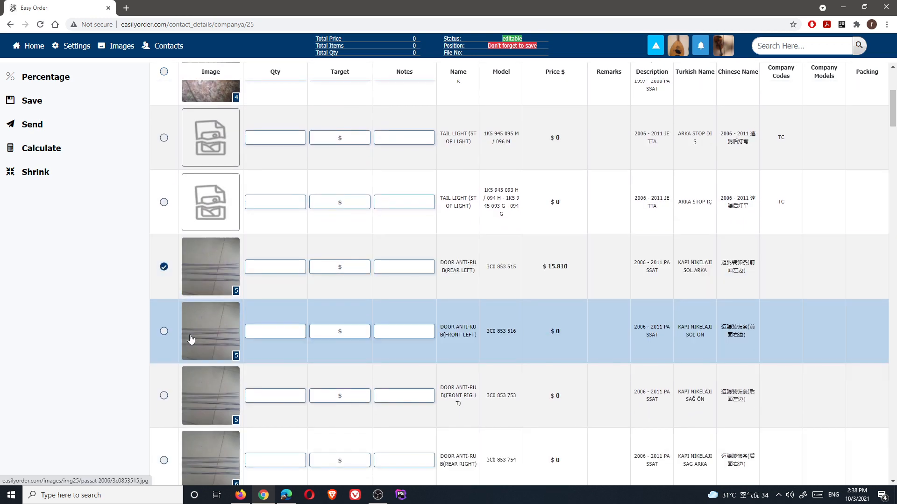
{"action": "scroll", "coordinate": [190, 338], "scroll_direction": "down", "scroll_amount": 3}
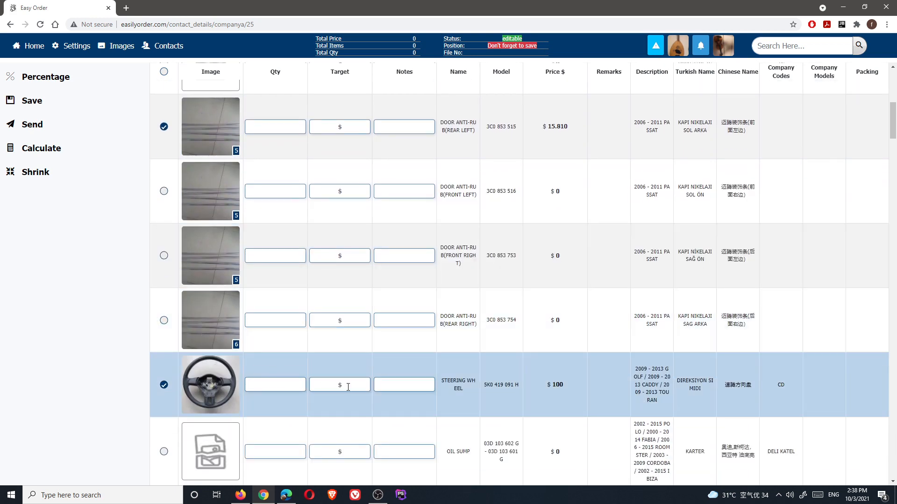
{"action": "left_click", "coordinate": [294, 385]}
{"action": "type", "text": "100"}
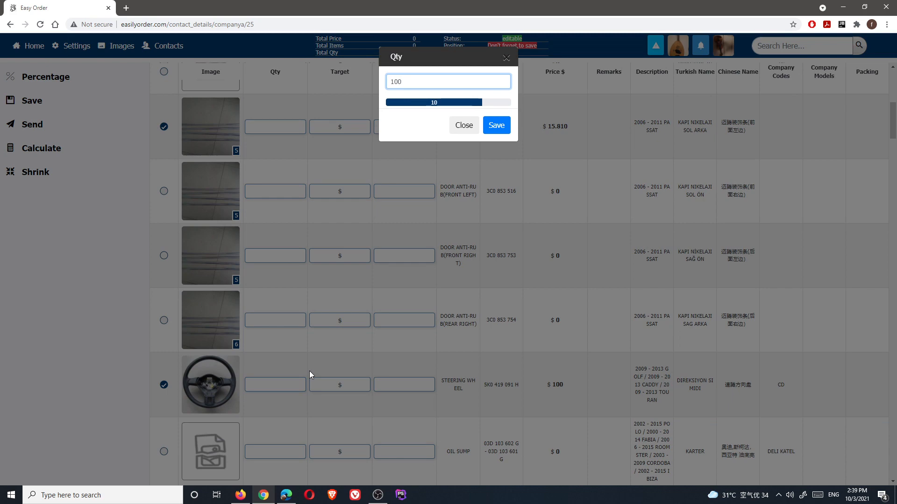
{"action": "key", "text": "Return"}
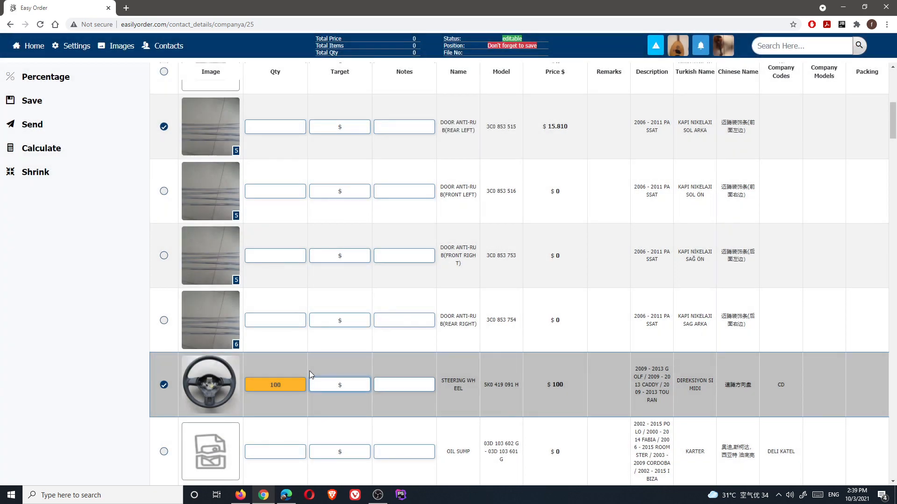
{"action": "key", "text": "Return"}
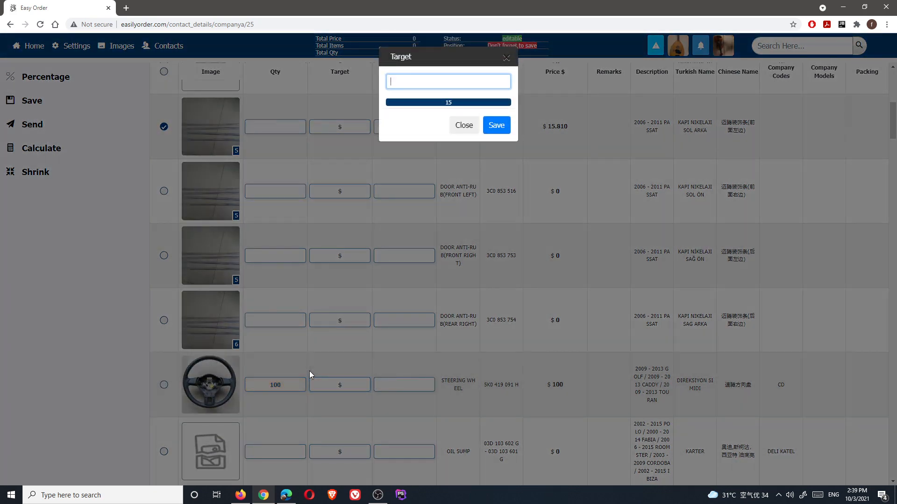
{"action": "type", "text": "29"}
{"action": "key", "text": "Return"}
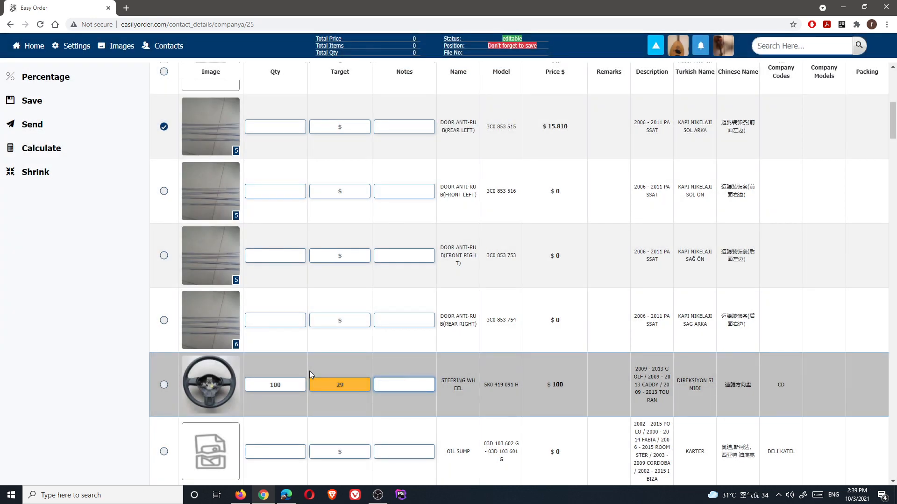
Add the note "I want it red. last time you sent wrong" to the gearbox adjuster
{"action": "scroll", "coordinate": [226, 362], "scroll_direction": "down", "scroll_amount": 2}
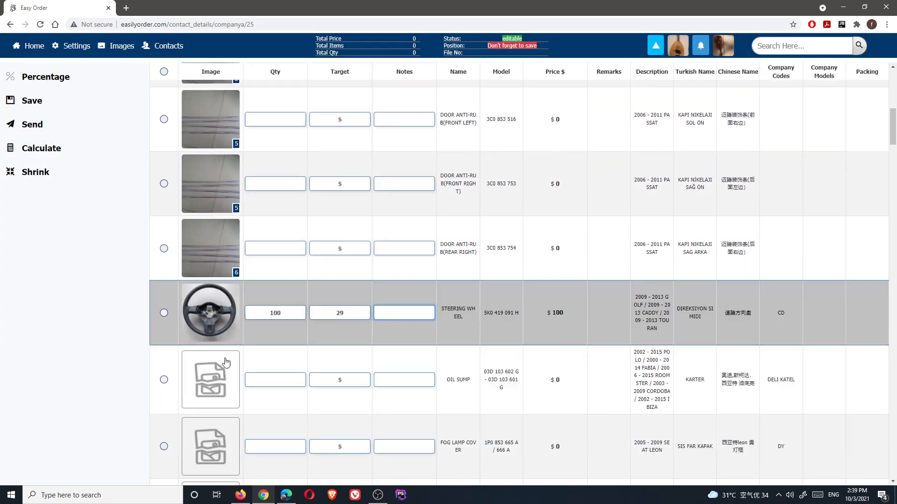
{"action": "scroll", "coordinate": [226, 362], "scroll_direction": "down", "scroll_amount": 10}
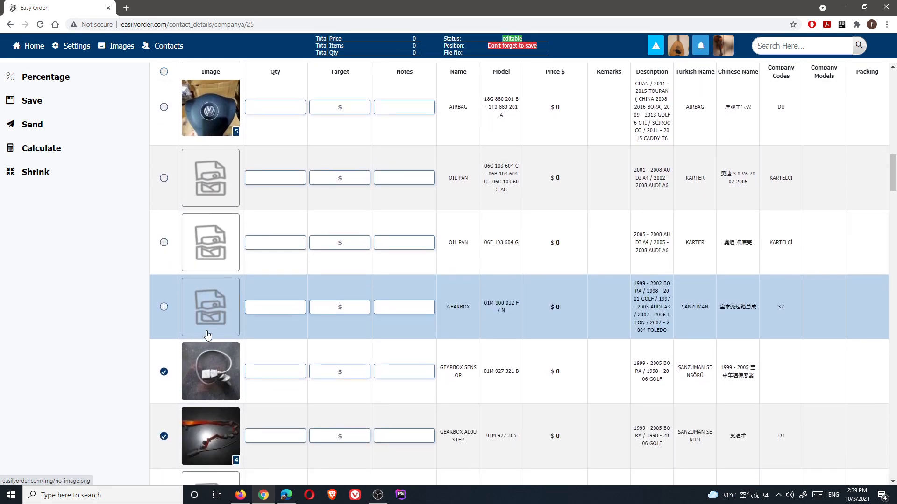
{"action": "scroll", "coordinate": [208, 335], "scroll_direction": "down", "scroll_amount": 4}
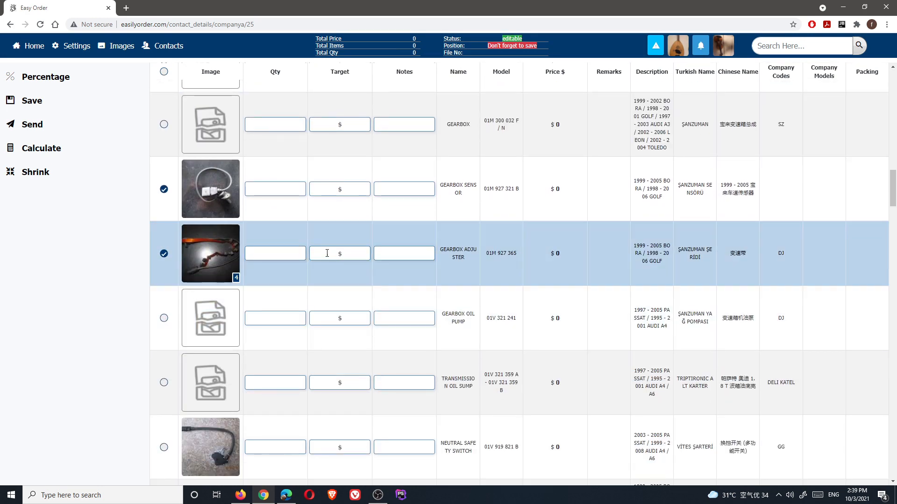
{"action": "left_click", "coordinate": [396, 256]}
{"action": "type", "text": "I"}
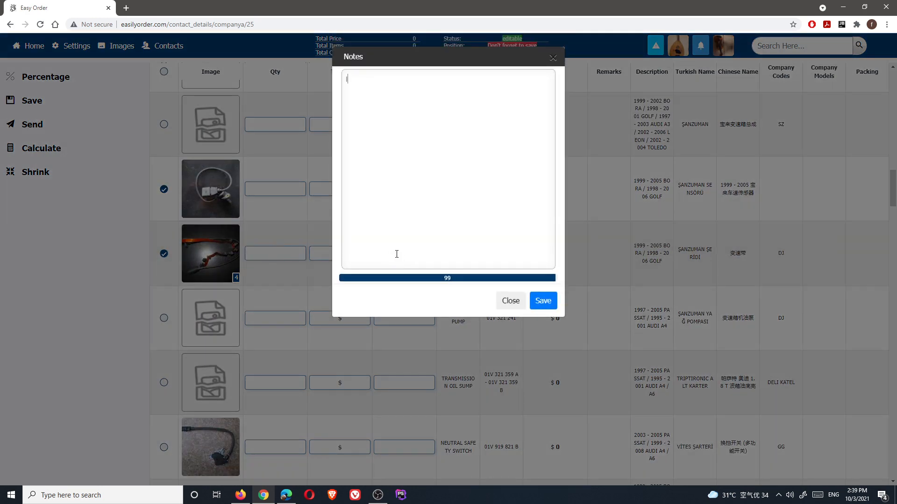
{"action": "type", "text": " want it red."}
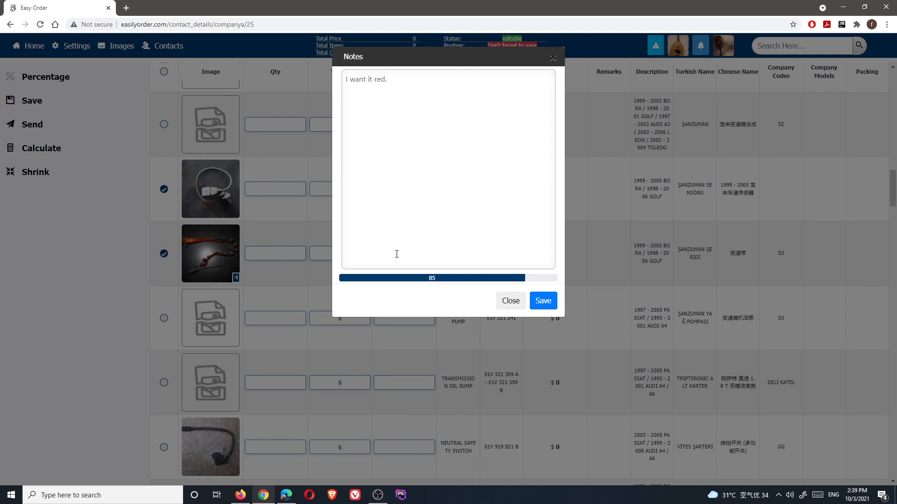
{"action": "type", "text": " last time you sent wrong"}
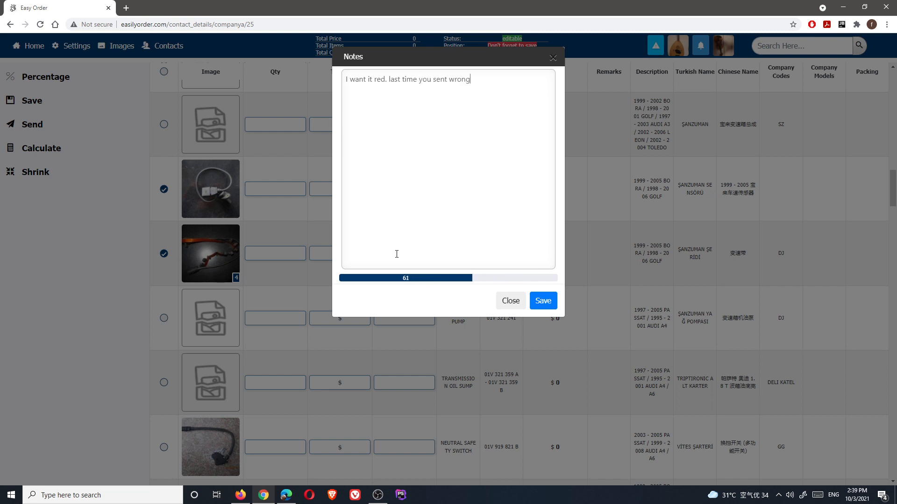
{"action": "key", "text": "Return"}
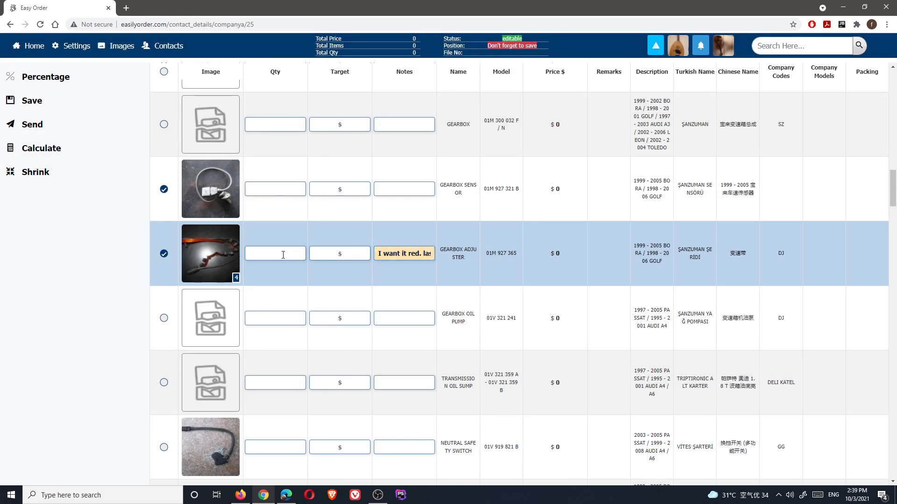
Set the gearbox adjuster's quantity to 20 and its target price to 1.8
{"action": "left_click", "coordinate": [283, 255]}
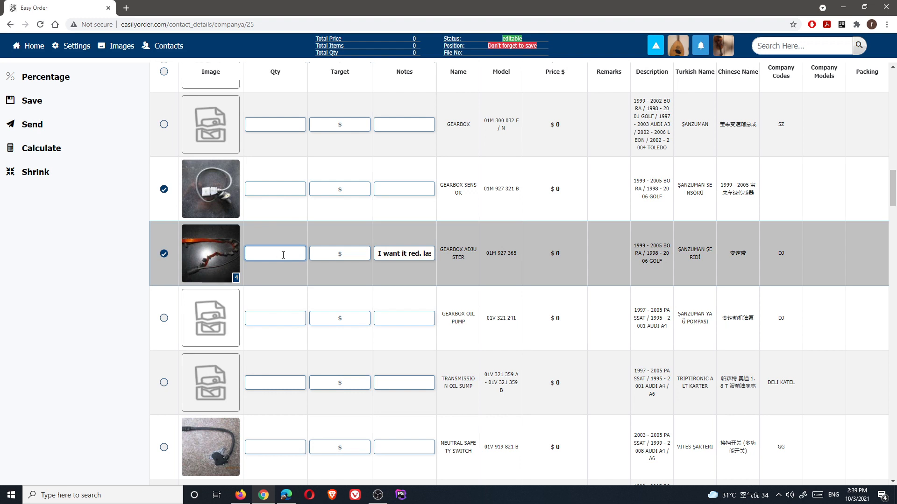
{"action": "left_click", "coordinate": [339, 255]}
{"action": "left_click", "coordinate": [113, 250]}
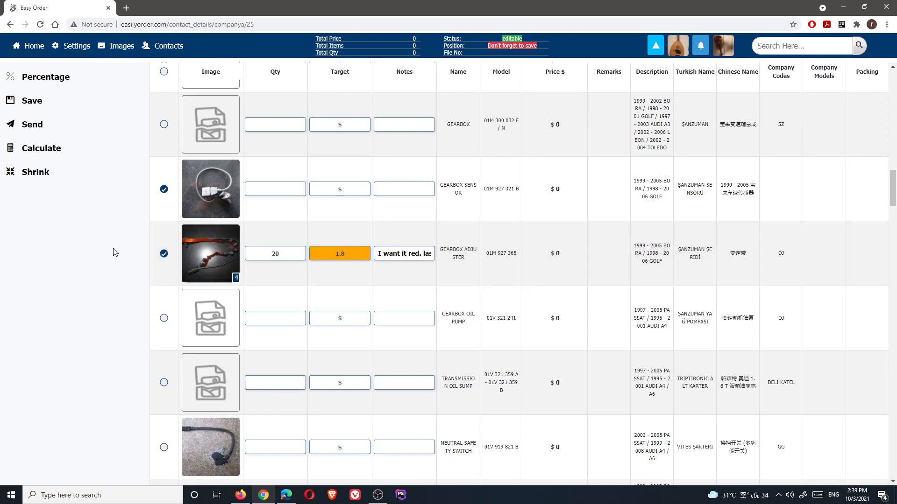
View the option for setting target prices by percentage, close it unchanged, and calculate the order totals
{"action": "left_click", "coordinate": [46, 77]}
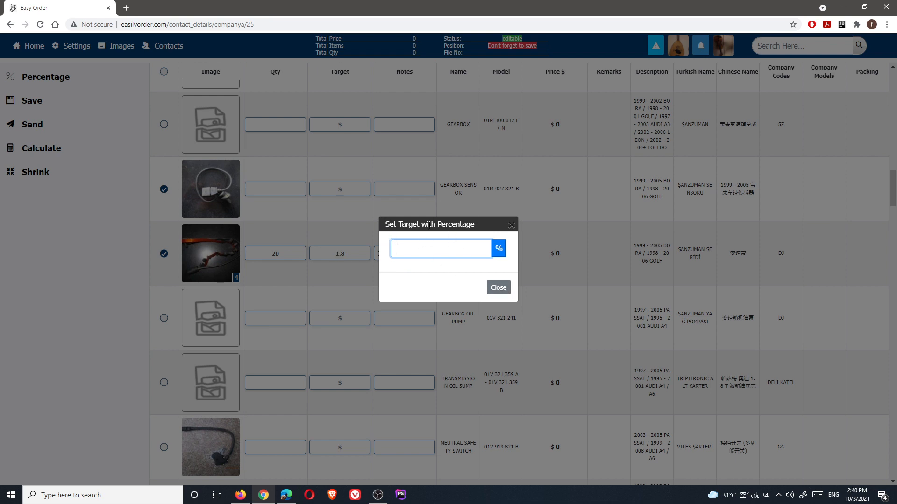
{"action": "left_click", "coordinate": [498, 288]}
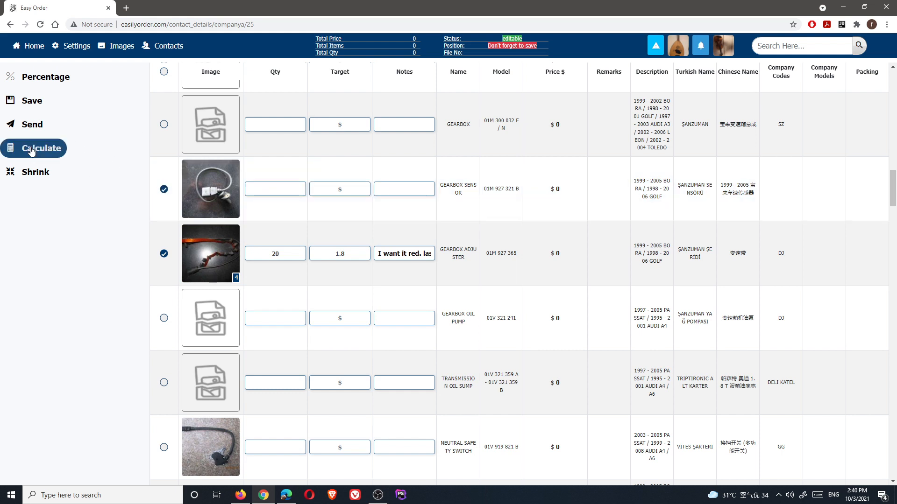
{"action": "left_click", "coordinate": [31, 151]}
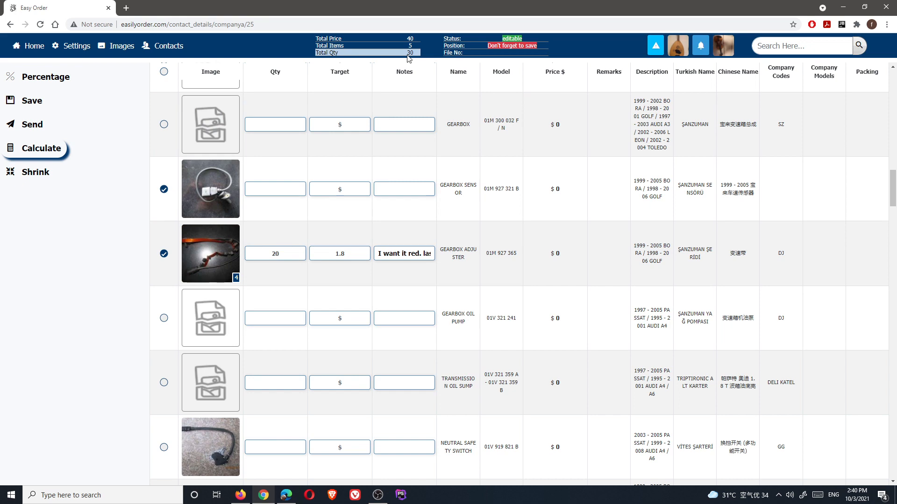
Include the steering wheel in the selected items and recalculate the order totals
{"action": "scroll", "coordinate": [281, 251], "scroll_direction": "down", "scroll_amount": 2}
{"action": "scroll", "coordinate": [277, 189], "scroll_direction": "up", "scroll_amount": 7}
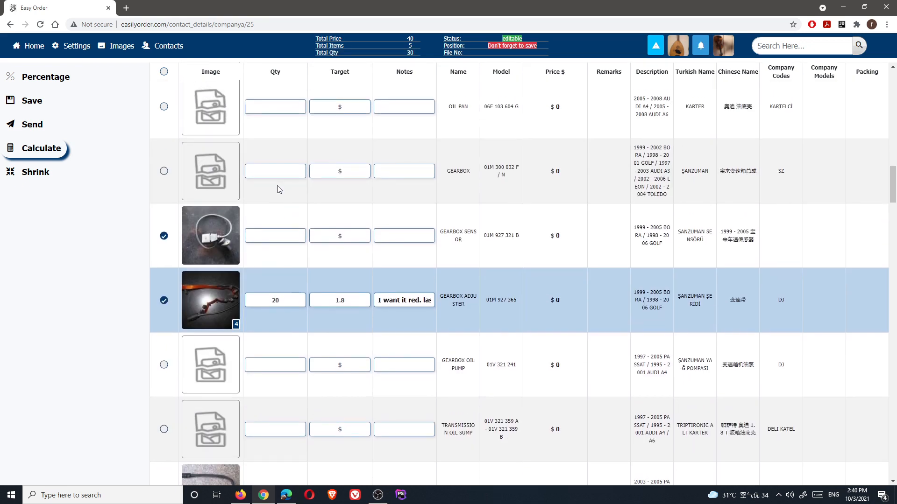
{"action": "scroll", "coordinate": [277, 220], "scroll_direction": "up", "scroll_amount": 7}
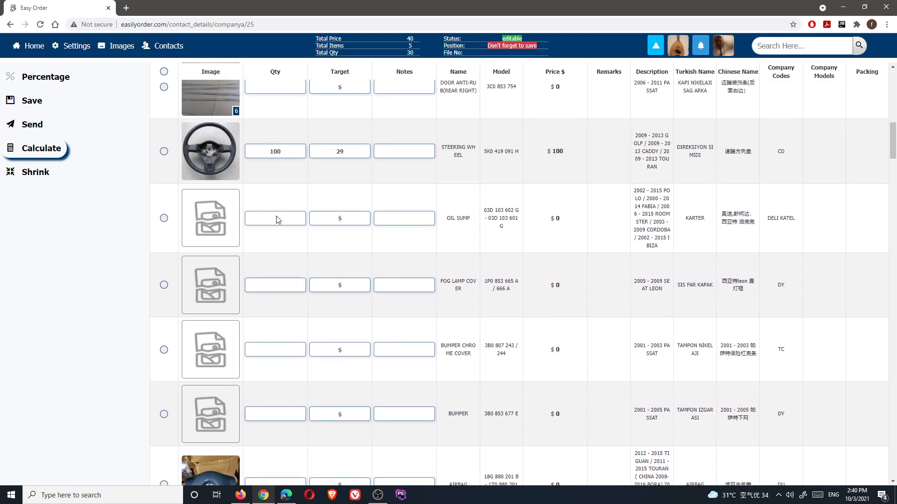
{"action": "left_click", "coordinate": [299, 150]}
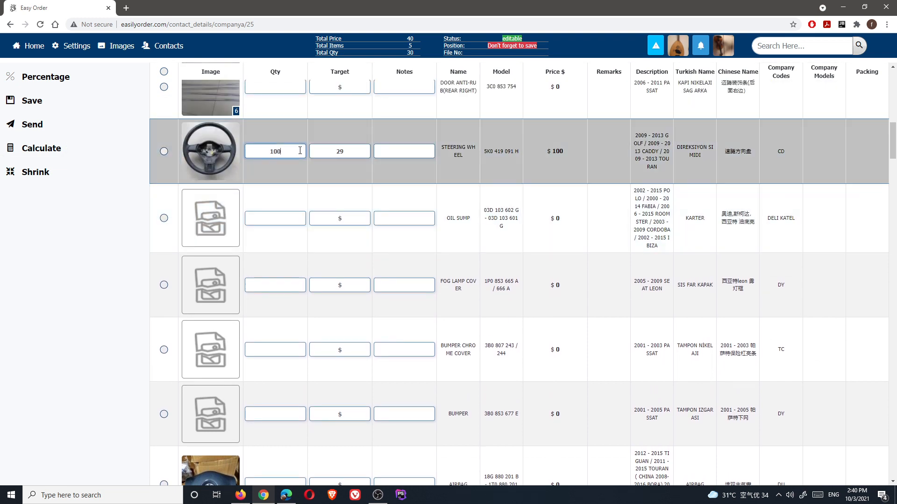
{"action": "left_click", "coordinate": [164, 152]}
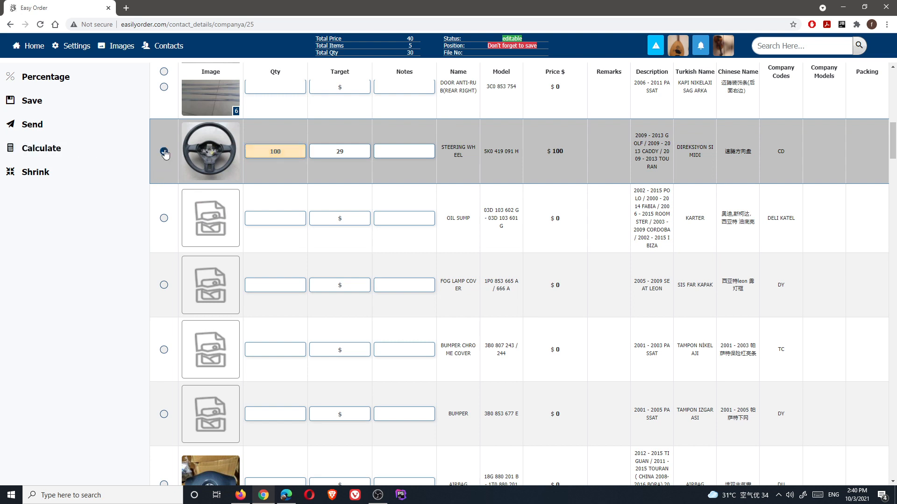
{"action": "left_click", "coordinate": [29, 149]}
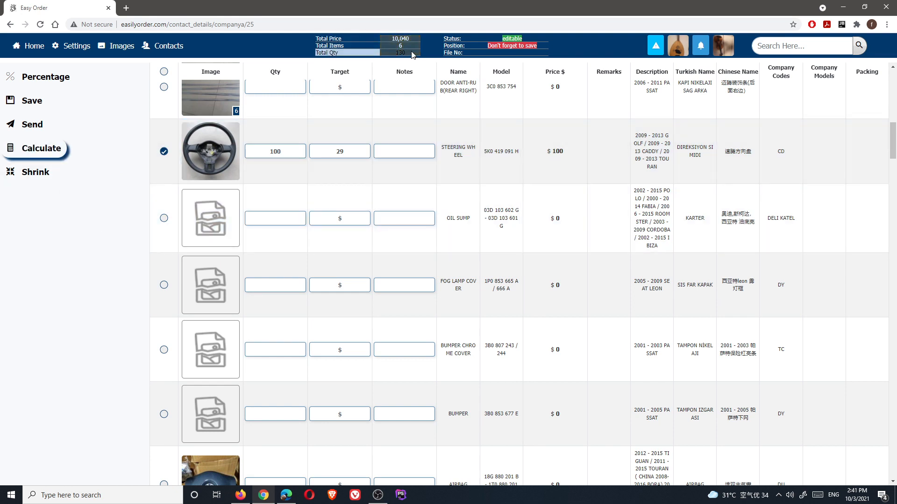
Add the note "steering wheel" to the steering wheel item
{"action": "scroll", "coordinate": [152, 156], "scroll_direction": "up", "scroll_amount": 3}
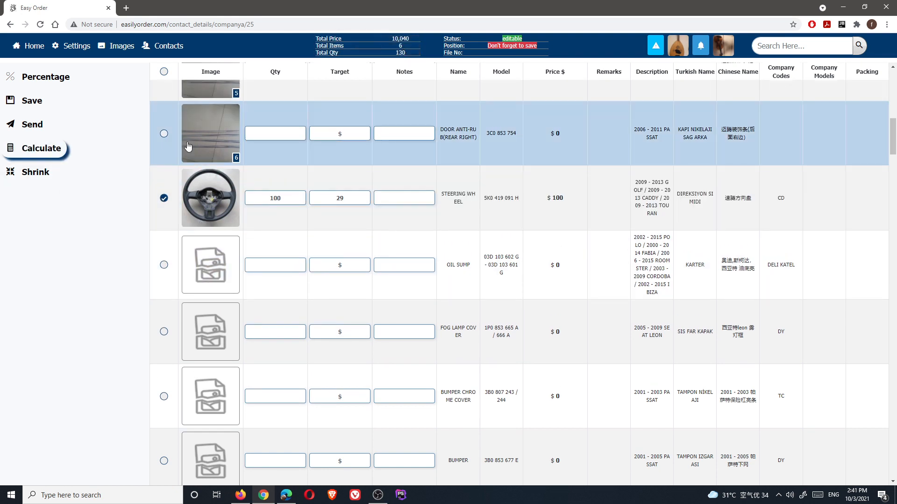
{"action": "scroll", "coordinate": [166, 106], "scroll_direction": "up", "scroll_amount": 7}
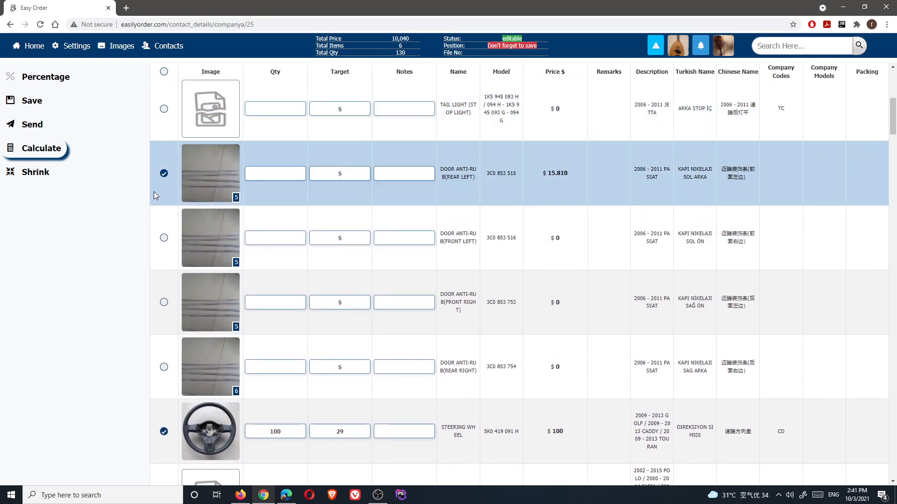
{"action": "scroll", "coordinate": [170, 181], "scroll_direction": "up", "scroll_amount": 2}
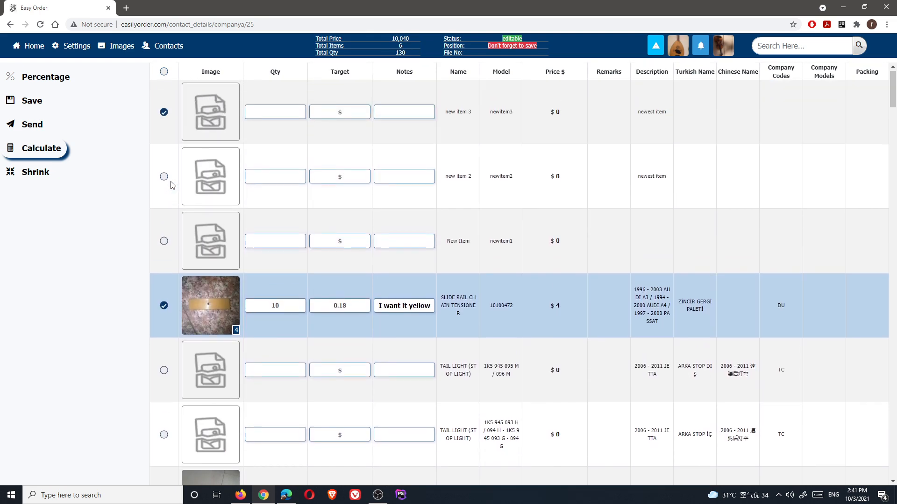
{"action": "scroll", "coordinate": [170, 182], "scroll_direction": "down", "scroll_amount": 5}
{"action": "scroll", "coordinate": [170, 181], "scroll_direction": "down", "scroll_amount": 3}
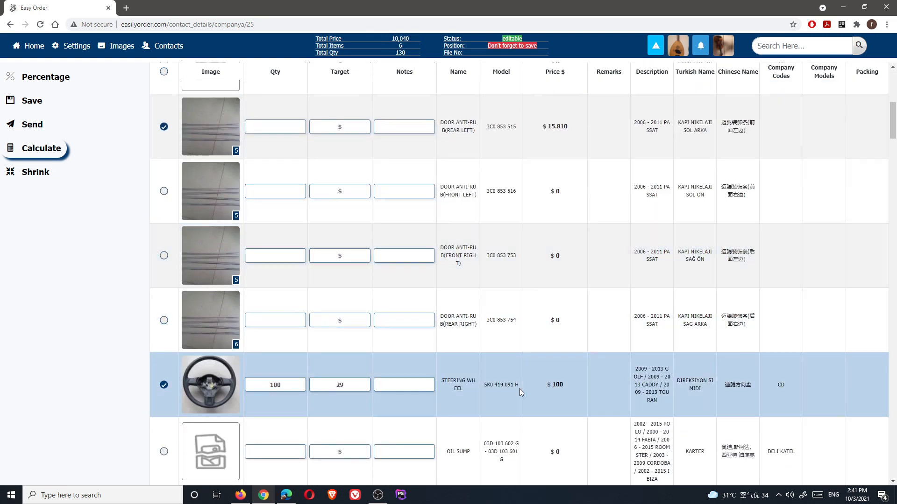
{"action": "scroll", "coordinate": [519, 389], "scroll_direction": "down", "scroll_amount": 4}
{"action": "scroll", "coordinate": [425, 323], "scroll_direction": "down", "scroll_amount": 1}
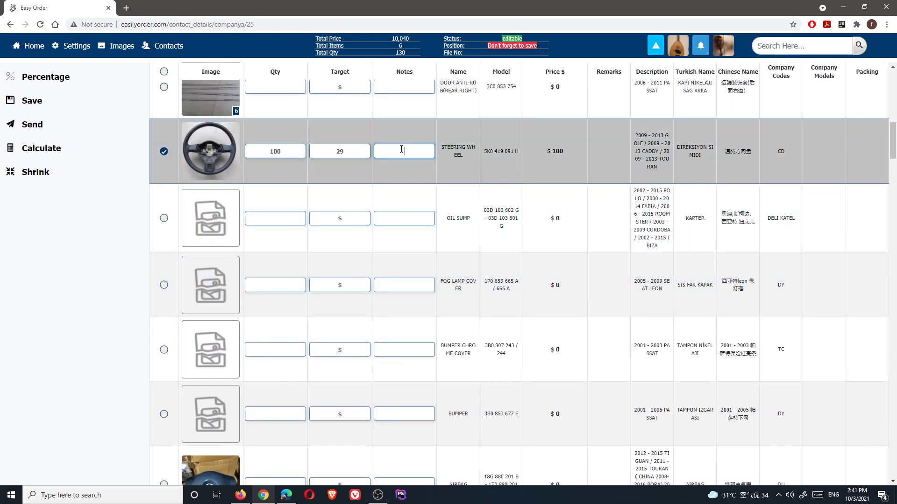
{"action": "left_click", "coordinate": [401, 149]}
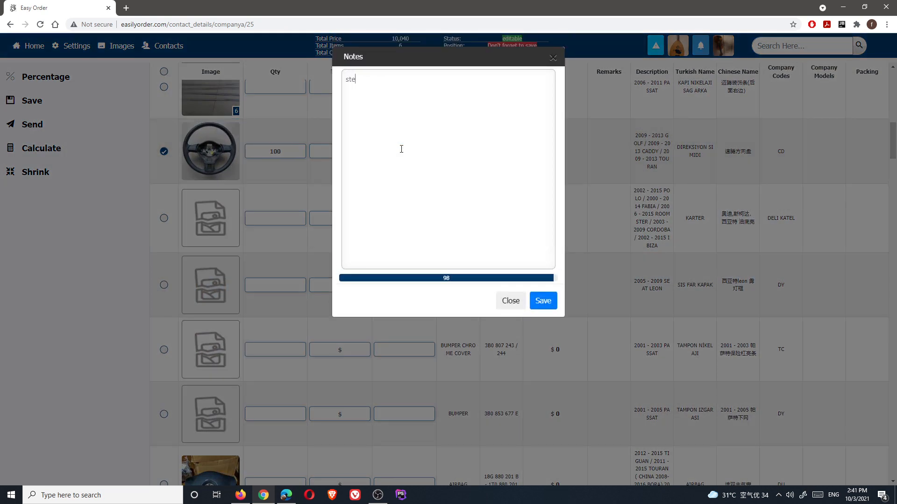
{"action": "type", "text": "steering wheel"}
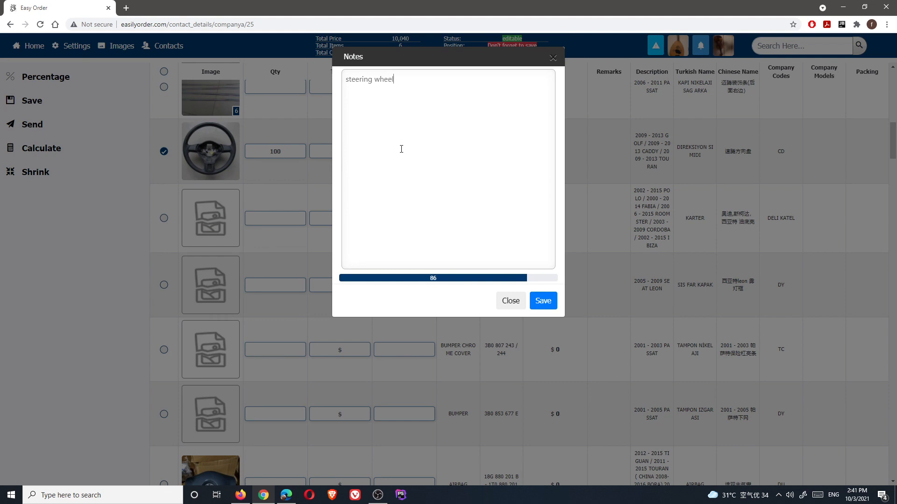
{"action": "key", "text": "Return"}
Save the selected items as a new draft and go to the draft's page
{"action": "scroll", "coordinate": [260, 257], "scroll_direction": "down", "scroll_amount": 10}
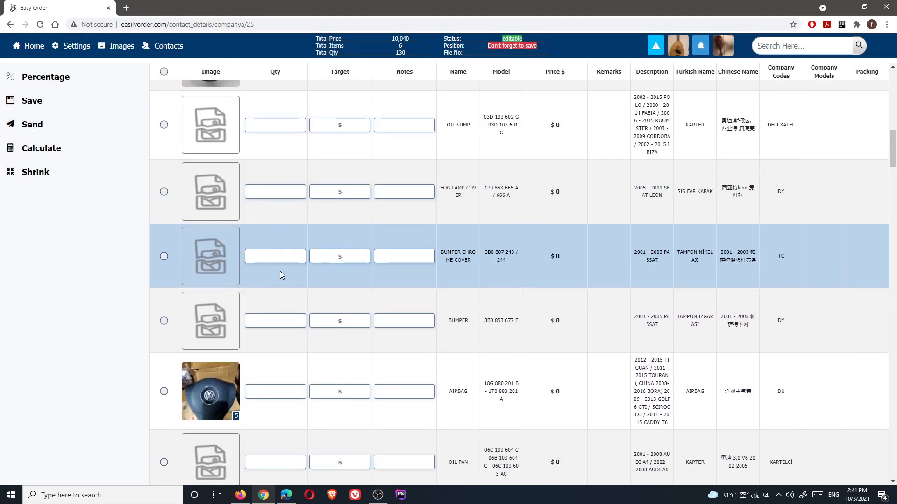
{"action": "scroll", "coordinate": [216, 319], "scroll_direction": "down", "scroll_amount": 5}
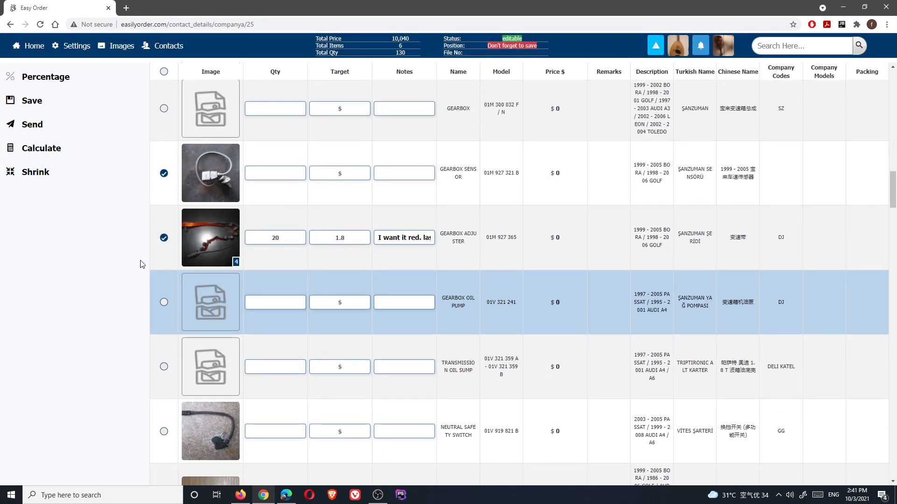
{"action": "left_click", "coordinate": [31, 102]}
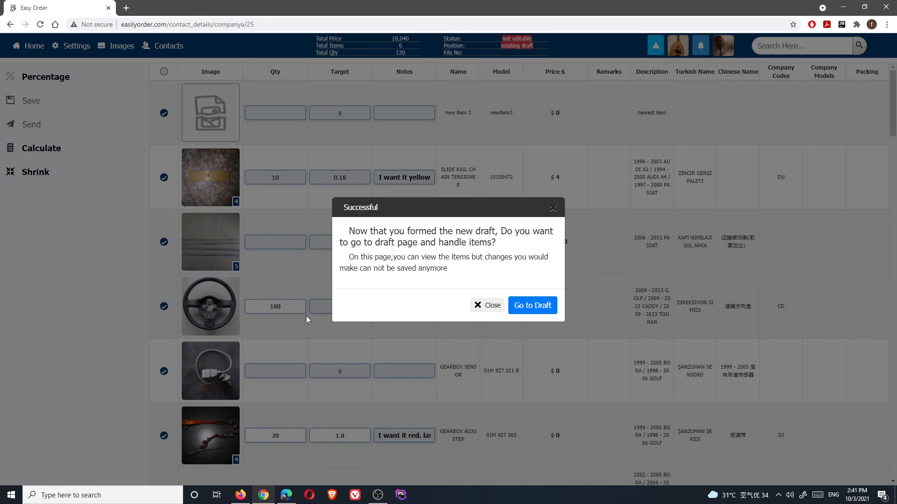
{"action": "left_click", "coordinate": [378, 495]}
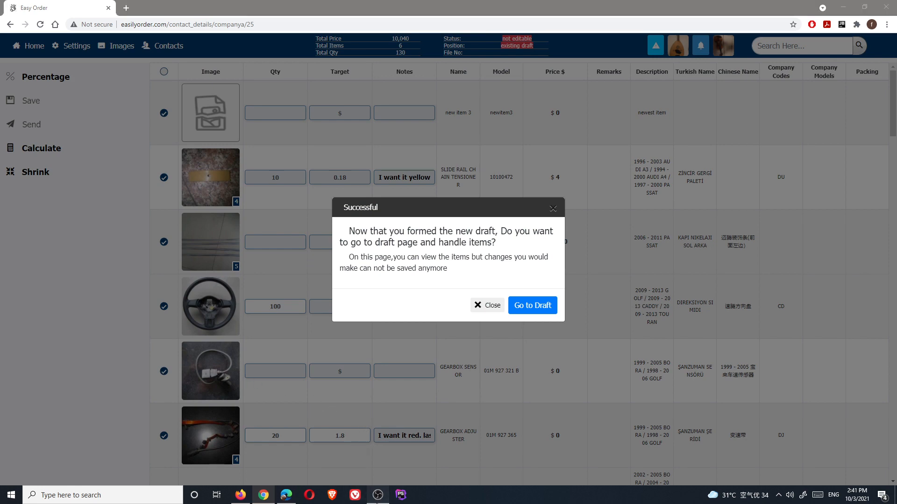
{"action": "left_click", "coordinate": [378, 496]}
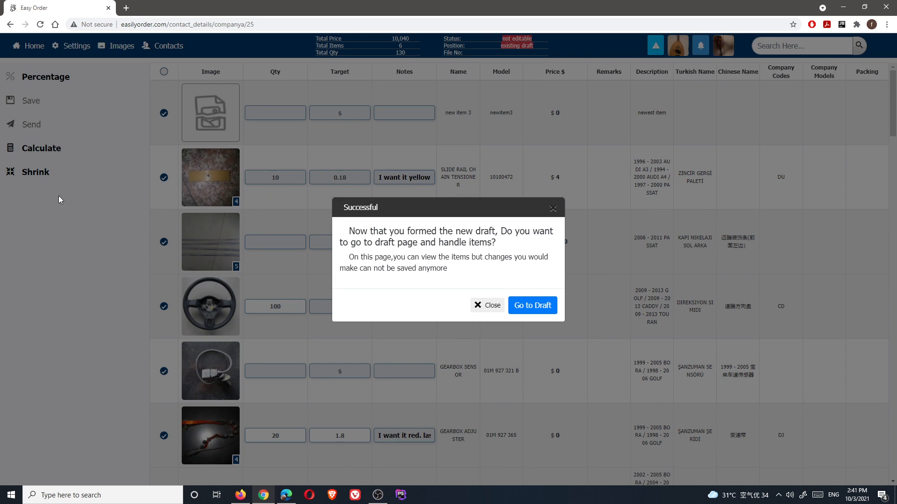
{"action": "left_click", "coordinate": [534, 308]}
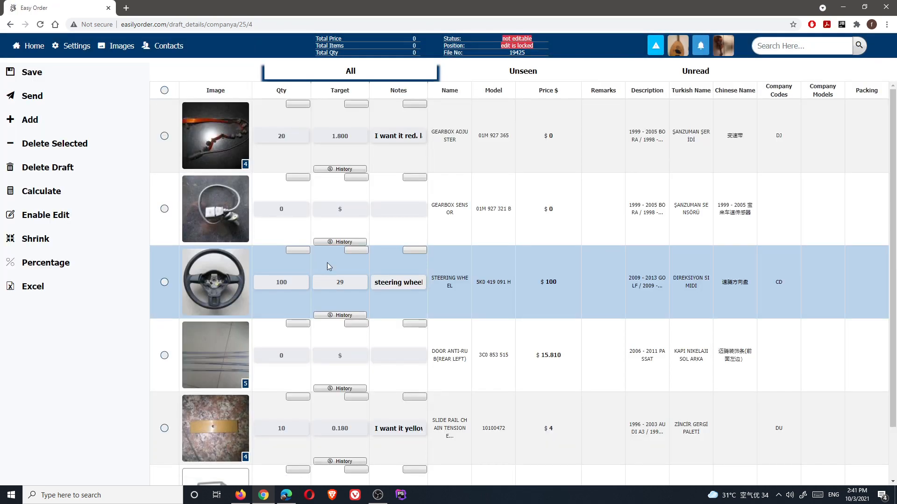
Look over the items in the draft and enable editing for it
{"action": "scroll", "coordinate": [399, 310], "scroll_direction": "down", "scroll_amount": 2}
{"action": "scroll", "coordinate": [358, 276], "scroll_direction": "up", "scroll_amount": 1}
{"action": "scroll", "coordinate": [358, 276], "scroll_direction": "up", "scroll_amount": 1}
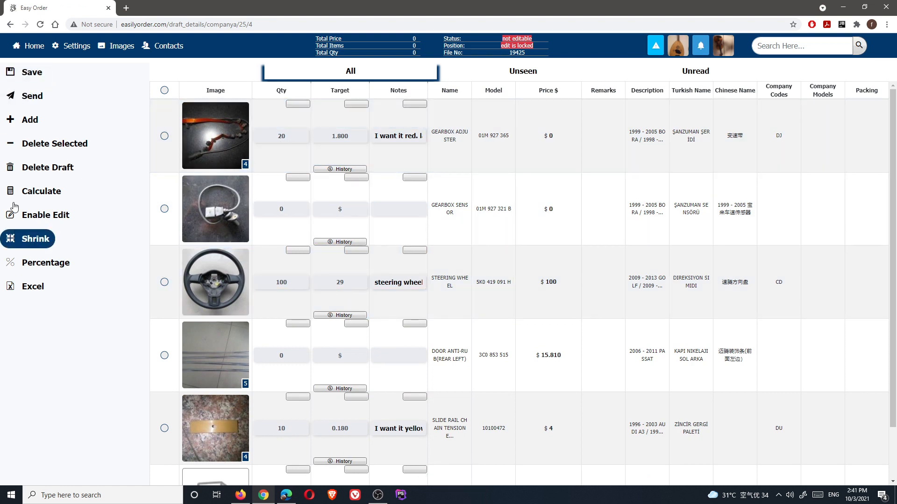
{"action": "left_click", "coordinate": [50, 217]}
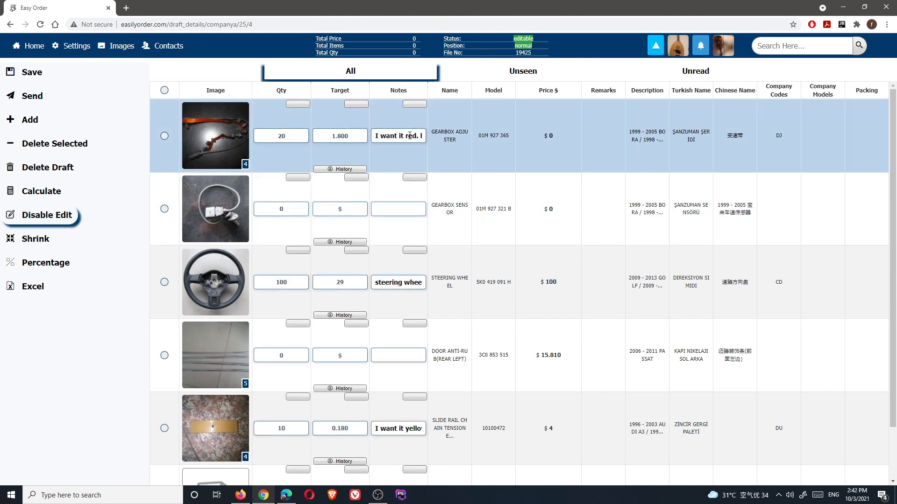
Set the gearbox adjuster's target price to 1.5 in the draft
{"action": "left_click", "coordinate": [350, 136]}
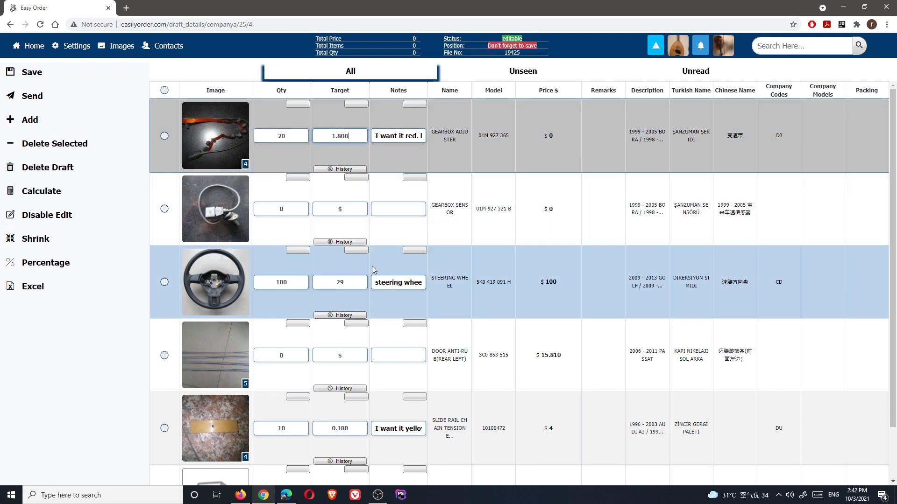
{"action": "key", "text": "BackSpace"}
{"action": "key", "text": "BackSpace"}
{"action": "key", "text": "BackSpace"}
{"action": "key", "text": "BackSpace"}
{"action": "key", "text": "BackSpace"}
{"action": "type", "text": "1.5"}
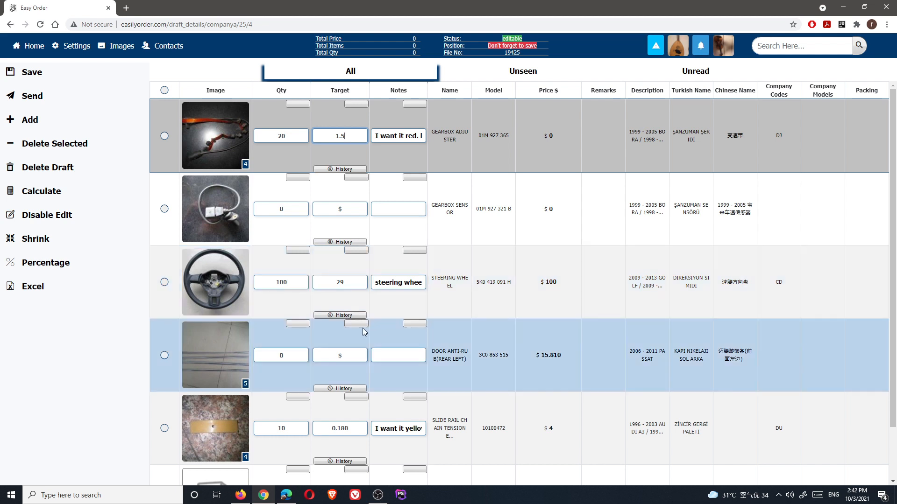
Set the steering wheel's quantity to 70 and save the draft
{"action": "left_click", "coordinate": [289, 284]}
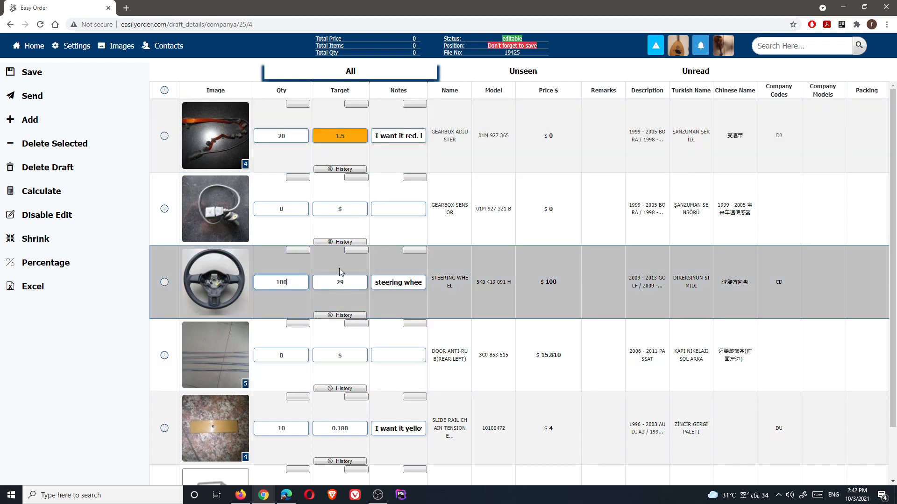
{"action": "key", "text": "BackSpace"}
{"action": "key", "text": "BackSpace"}
{"action": "key", "text": "BackSpace"}
{"action": "type", "text": "70"}
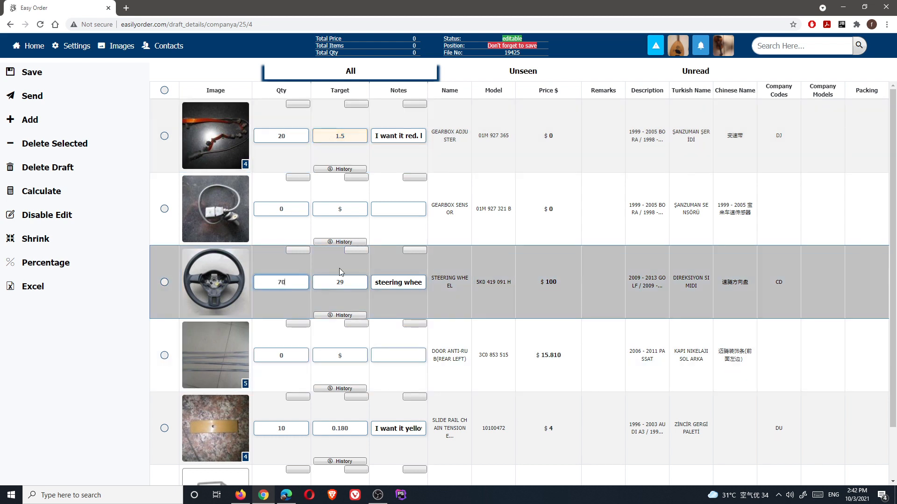
{"action": "left_click", "coordinate": [28, 72]}
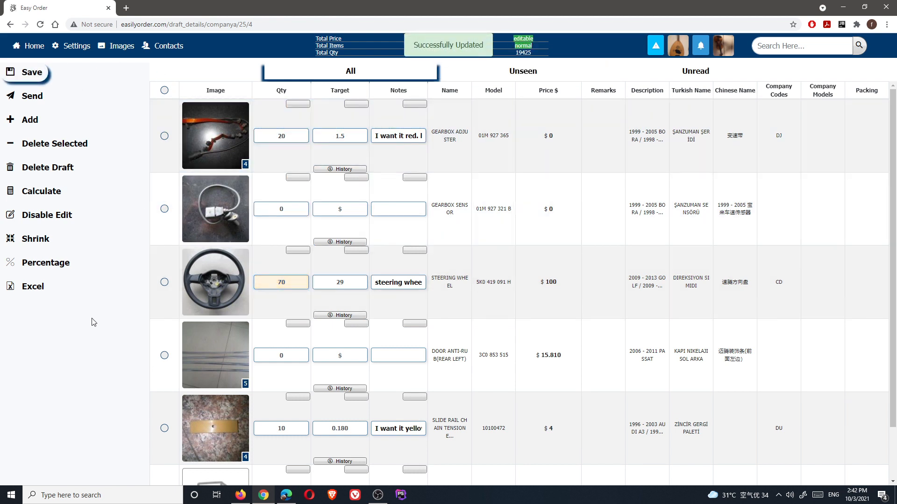
Disable editing of the draft and try to edit the steering wheel's quantity and the gearbox sensor's target price
{"action": "left_click", "coordinate": [42, 215]}
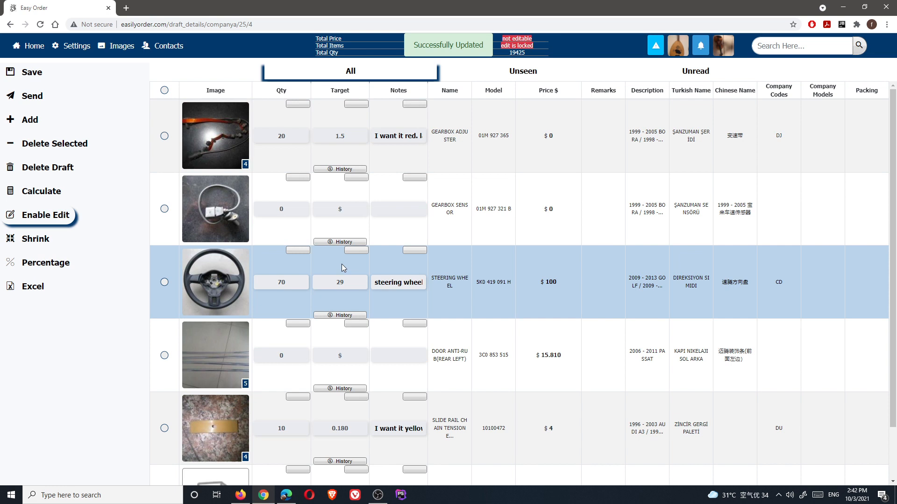
{"action": "left_click", "coordinate": [282, 285]}
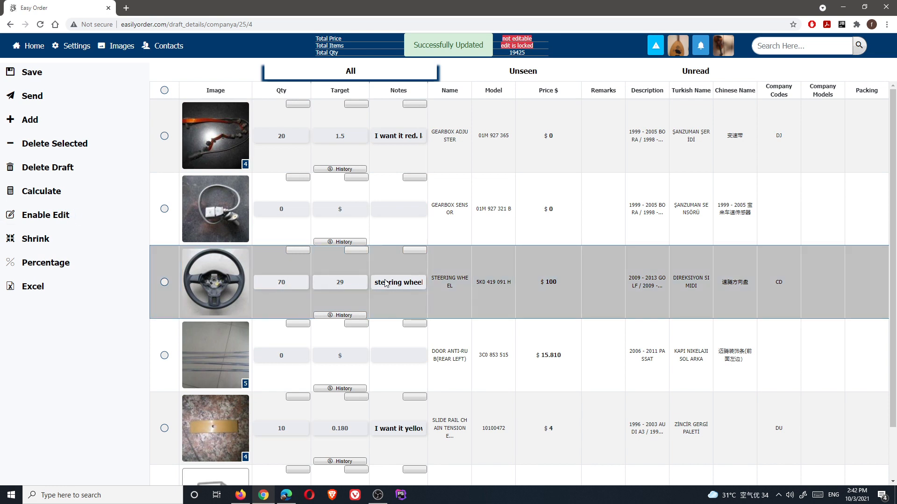
{"action": "left_click", "coordinate": [340, 211]}
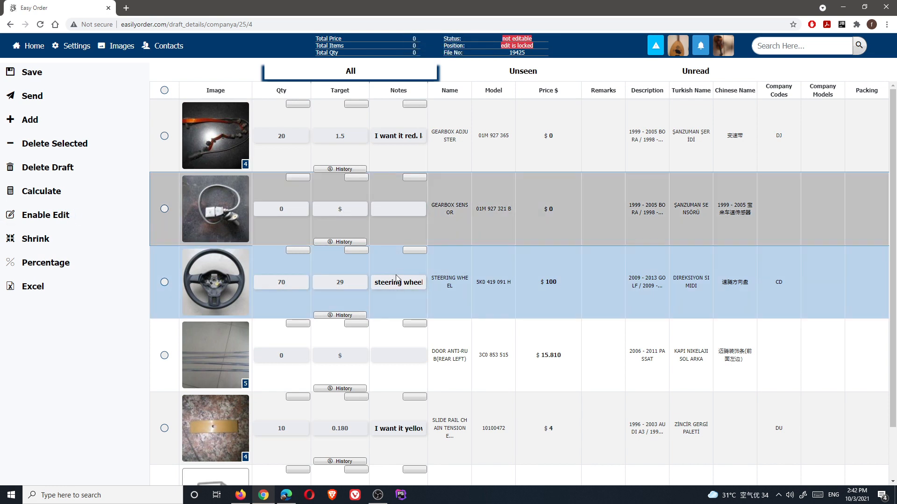
{"action": "left_click", "coordinate": [41, 216]}
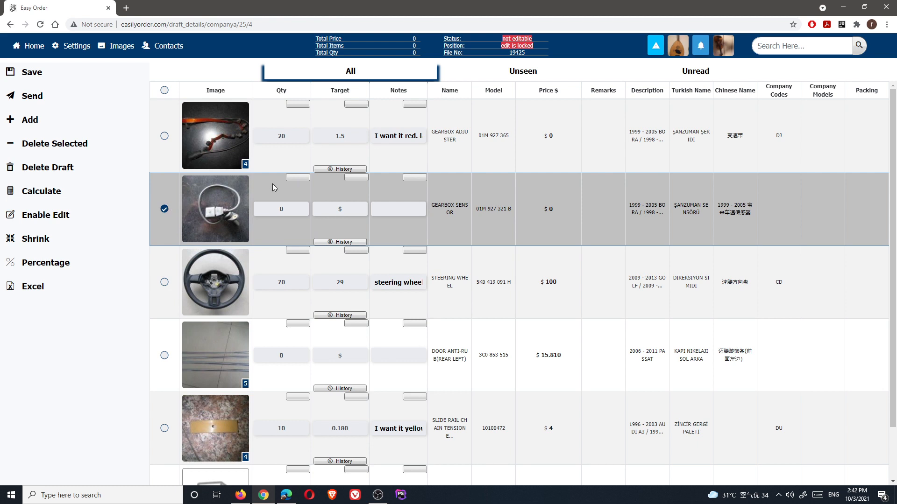
Delete the gearbox sensor and new item 3 from the draft
{"action": "scroll", "coordinate": [199, 168], "scroll_direction": "down", "scroll_amount": 1}
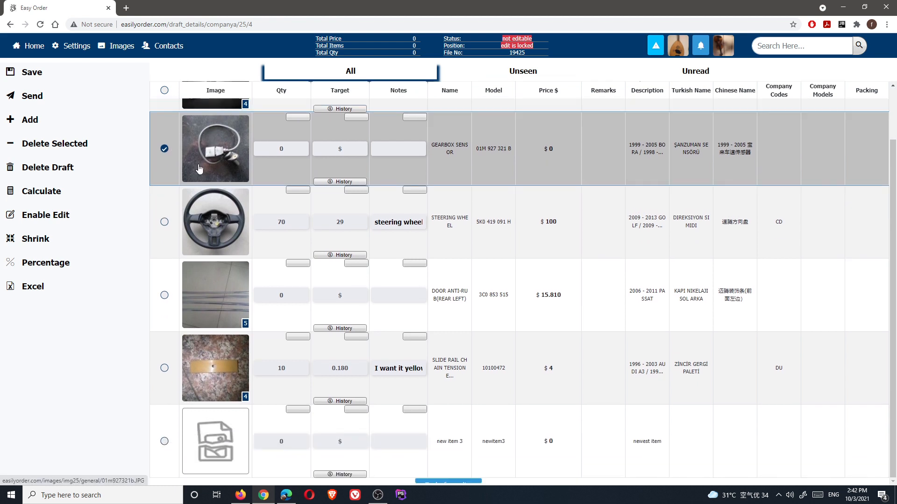
{"action": "left_click", "coordinate": [164, 441]}
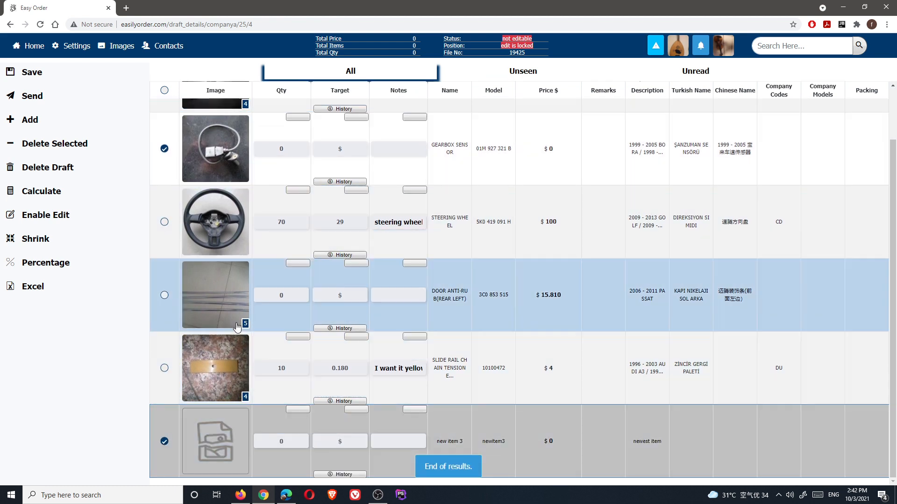
{"action": "left_click", "coordinate": [58, 146]}
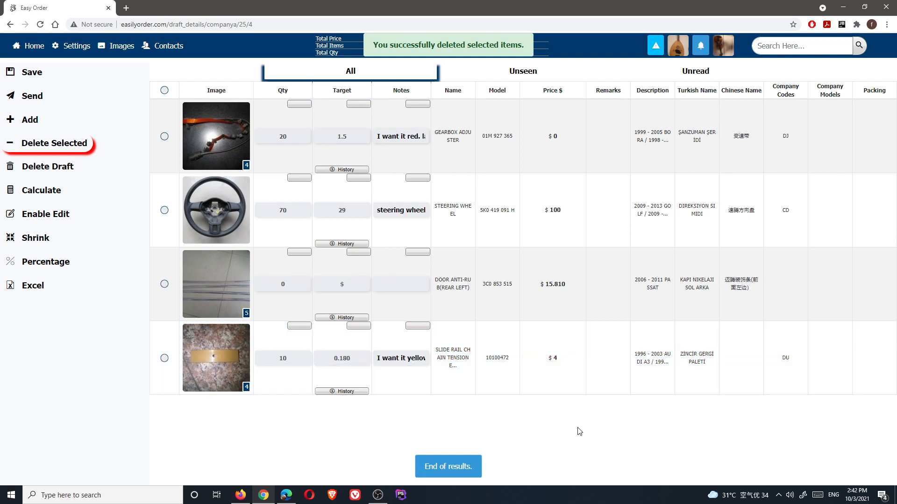
Open the list of catalogue products for adding to the draft and glance at the other account's own products in Firefox
{"action": "left_click", "coordinate": [28, 121]}
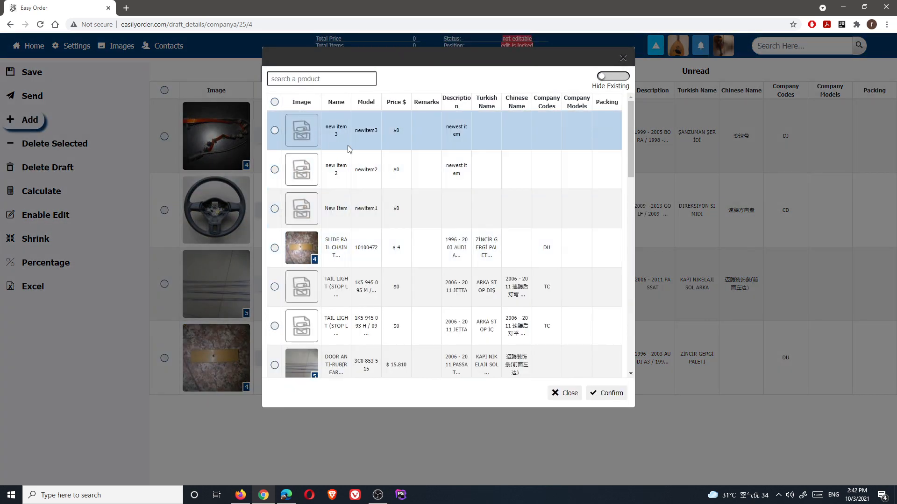
{"action": "left_click", "coordinate": [241, 496]}
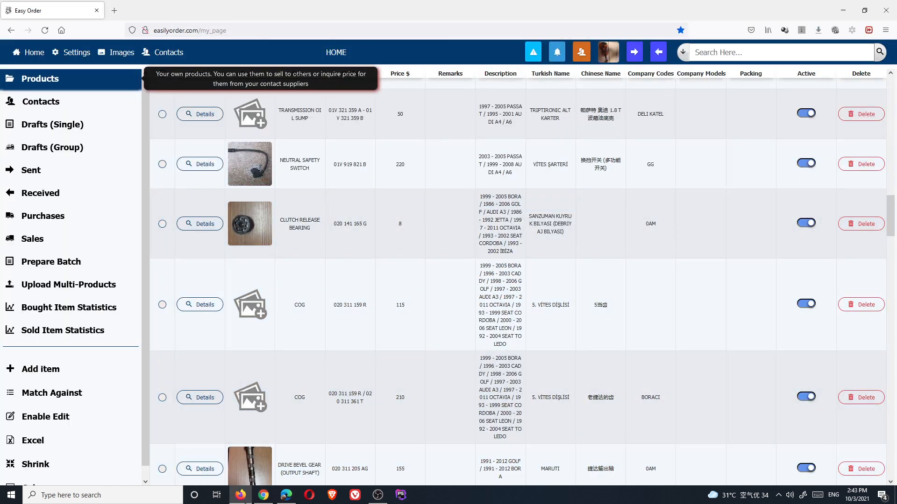
{"action": "left_click", "coordinate": [264, 496]}
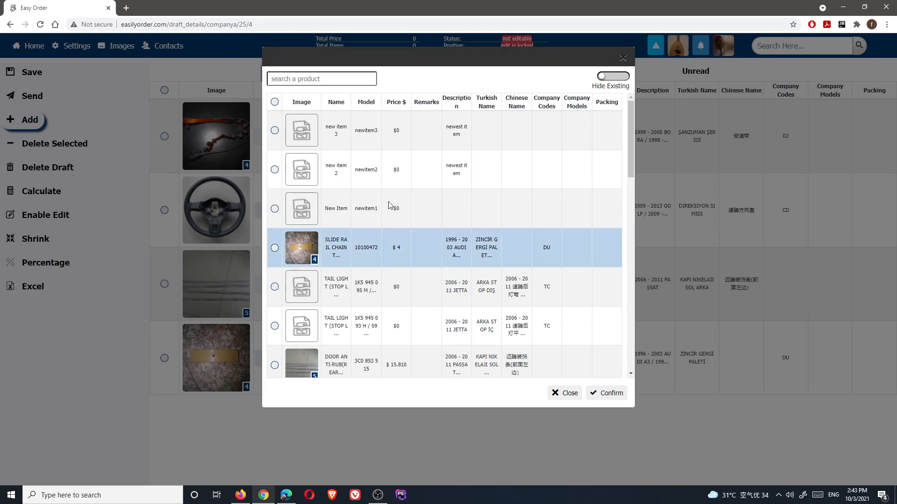
{"action": "left_click", "coordinate": [240, 495]}
{"action": "left_click", "coordinate": [263, 495]}
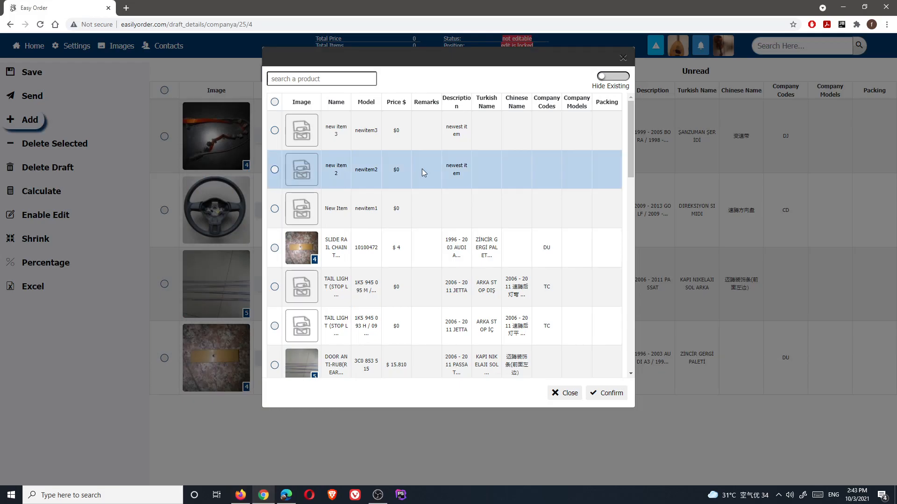
Select the bearing 02T 311 206 E and the cog set 02T 311 241 A from the catalogue products
{"action": "scroll", "coordinate": [377, 307], "scroll_direction": "down", "scroll_amount": 4}
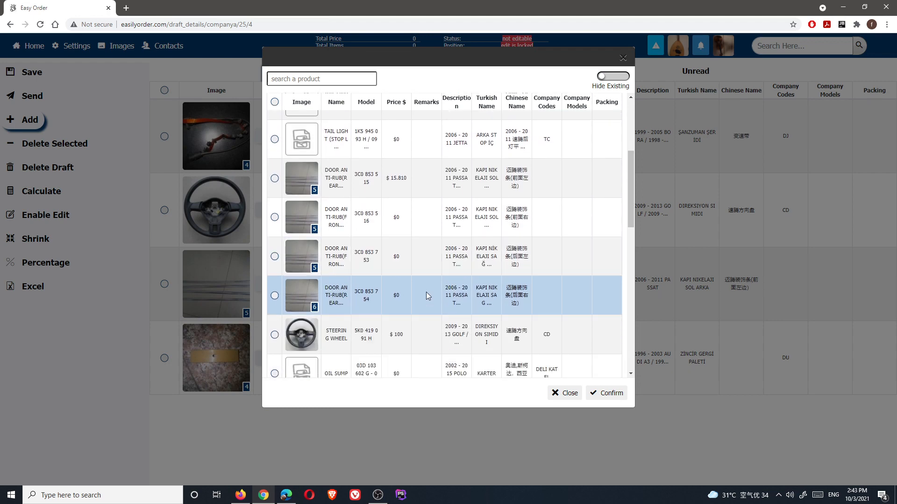
{"action": "scroll", "coordinate": [431, 292], "scroll_direction": "down", "scroll_amount": 10}
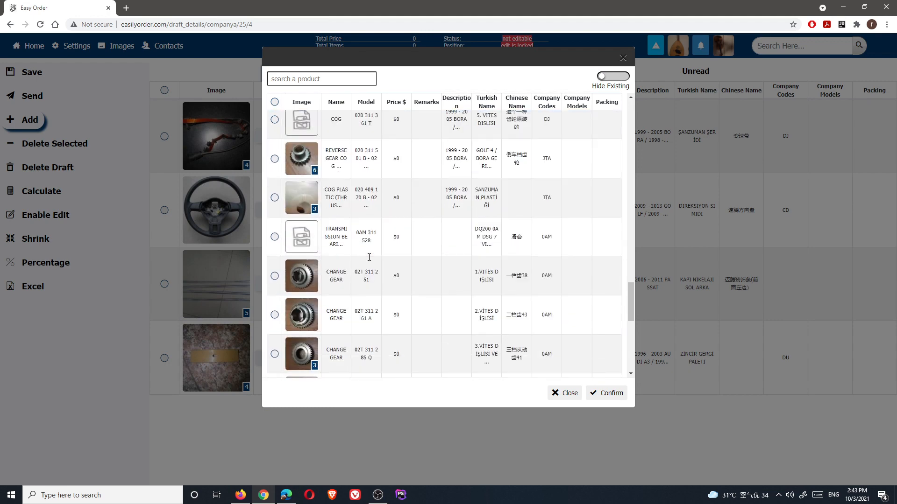
{"action": "scroll", "coordinate": [366, 260], "scroll_direction": "down", "scroll_amount": 5}
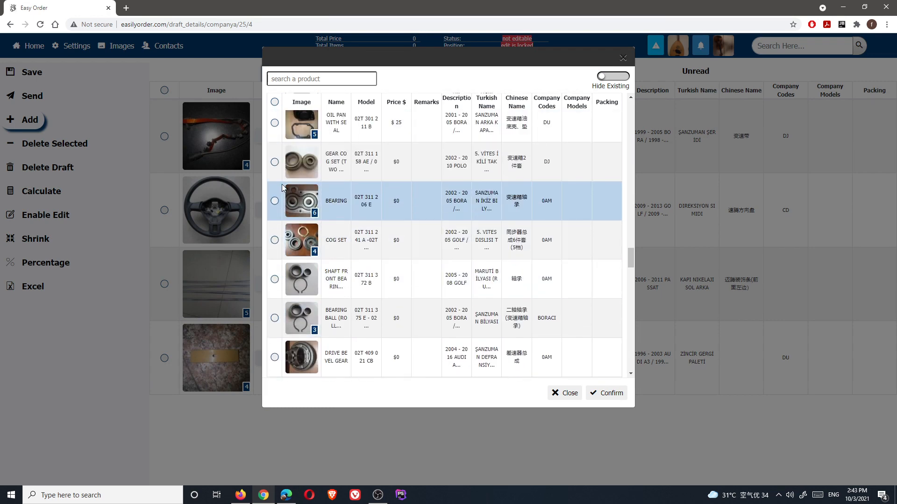
{"action": "left_click", "coordinate": [274, 202]}
{"action": "left_click", "coordinate": [274, 240]}
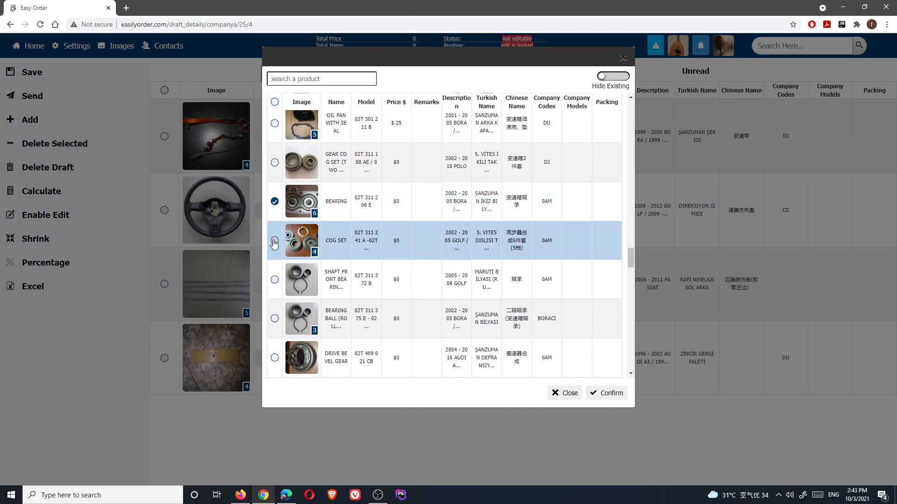
Select the drive bevel gear 02K 409 021 AG as well and add the selected products to the draft
{"action": "scroll", "coordinate": [299, 236], "scroll_direction": "up", "scroll_amount": 3}
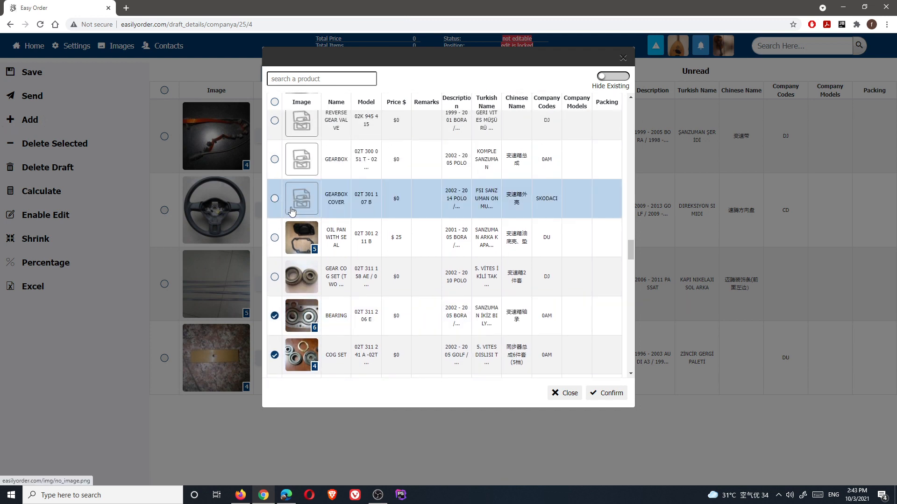
{"action": "scroll", "coordinate": [290, 235], "scroll_direction": "up", "scroll_amount": 3}
{"action": "scroll", "coordinate": [288, 235], "scroll_direction": "up", "scroll_amount": 1}
{"action": "left_click", "coordinate": [274, 215]}
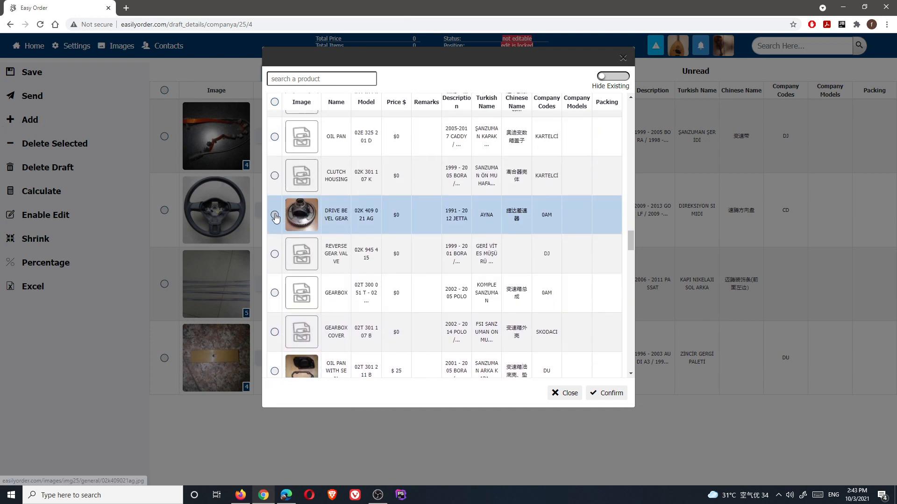
{"action": "scroll", "coordinate": [424, 289], "scroll_direction": "down", "scroll_amount": 2}
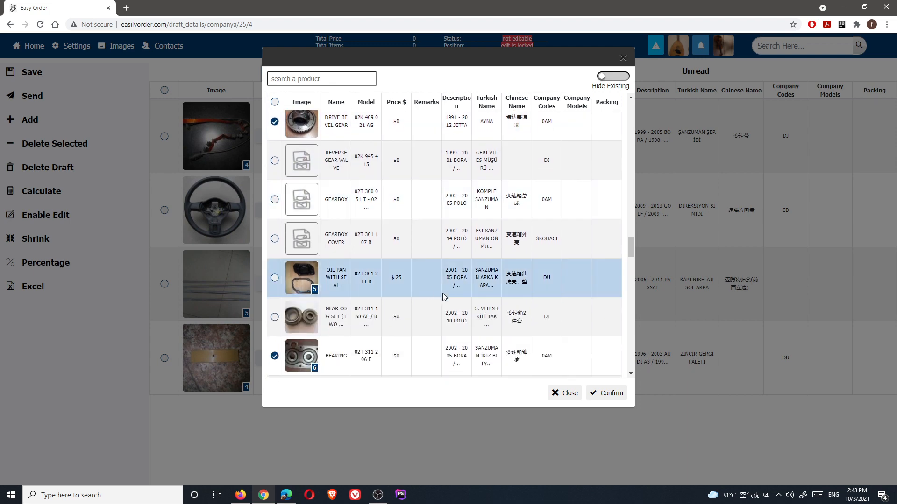
{"action": "left_click", "coordinate": [609, 394]}
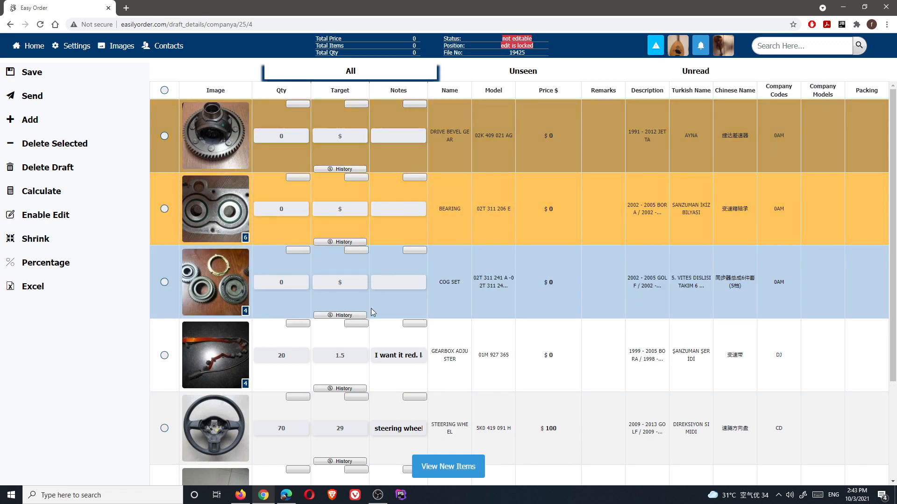
Enable editing of the draft and set the quantities to 20 for the drive bevel gear, 200 for the bearing and 5 for the cog set
{"action": "scroll", "coordinate": [368, 291], "scroll_direction": "down", "scroll_amount": 3}
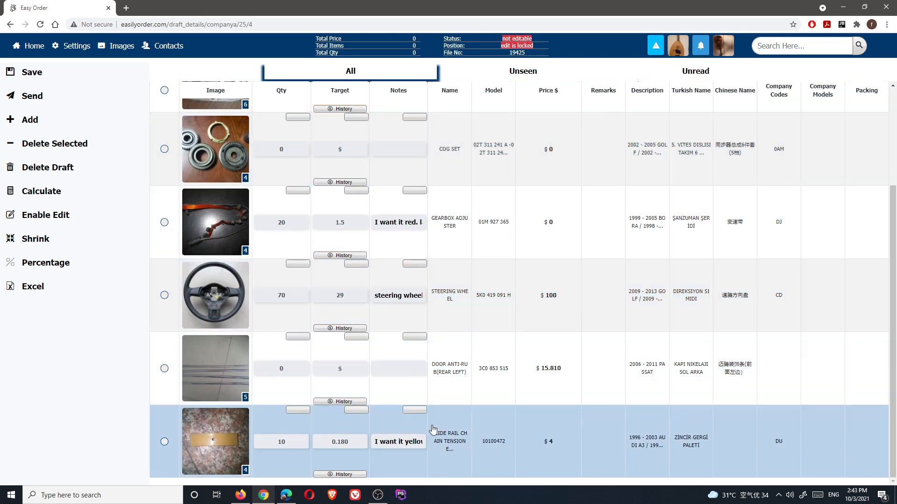
{"action": "scroll", "coordinate": [427, 397], "scroll_direction": "up", "scroll_amount": 3}
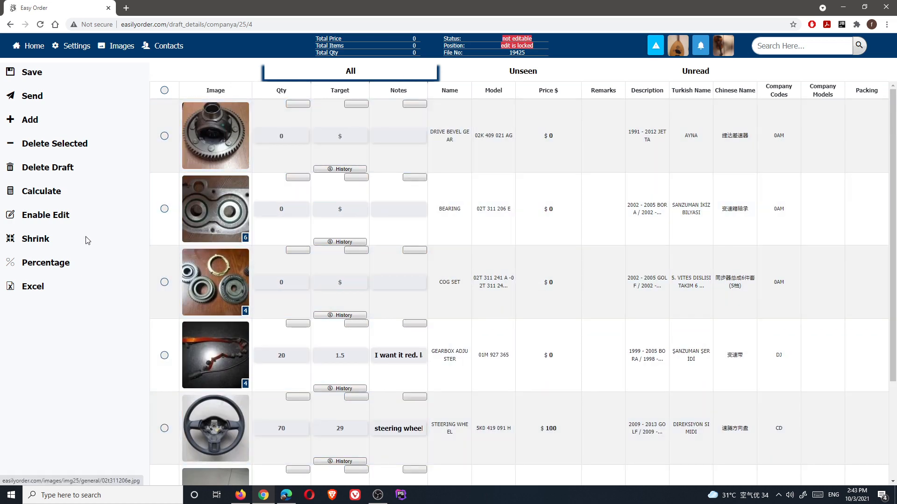
{"action": "left_click", "coordinate": [46, 214]}
{"action": "left_click", "coordinate": [302, 138]}
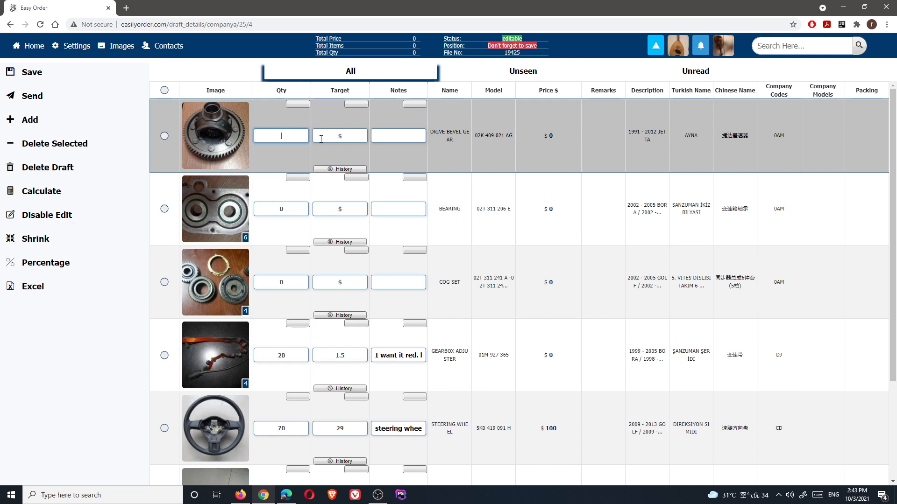
{"action": "type", "text": "20"}
{"action": "left_click", "coordinate": [287, 205]}
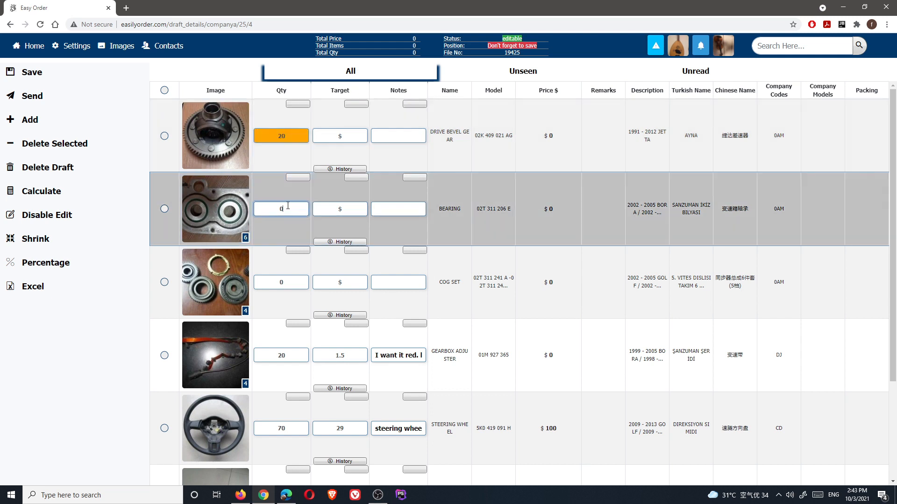
{"action": "type", "text": "200"}
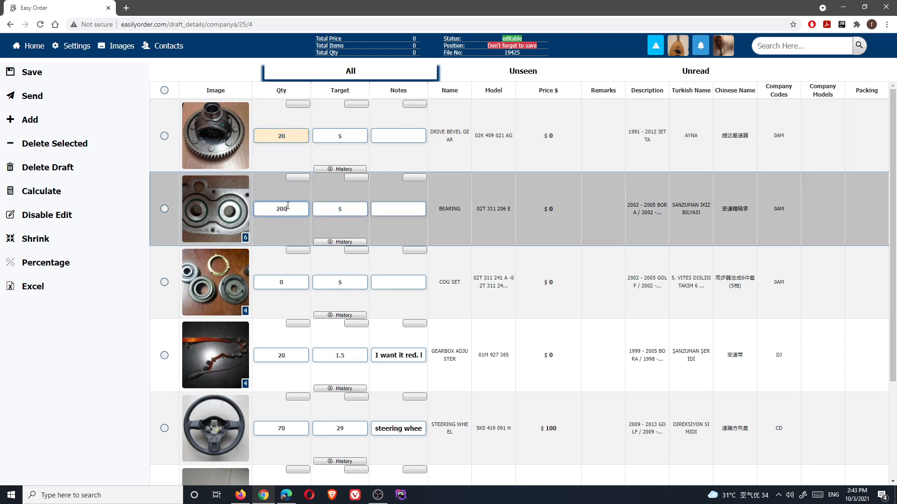
{"action": "left_click", "coordinate": [293, 283]}
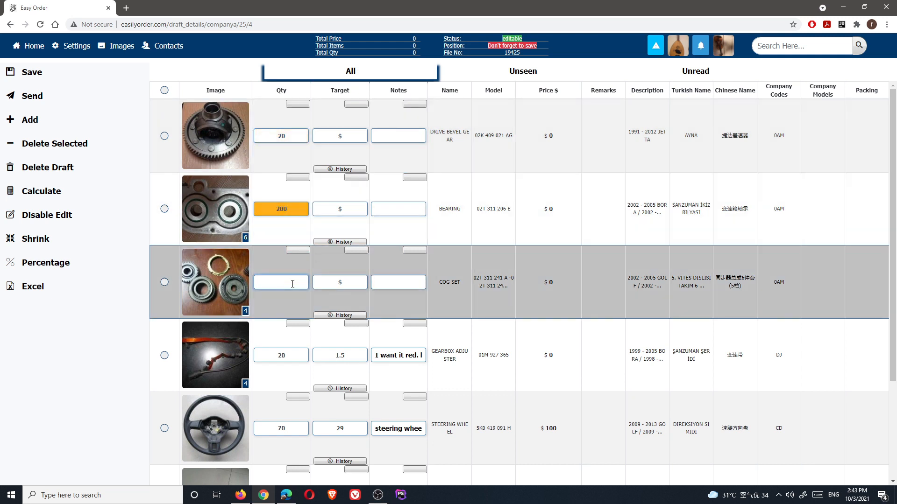
{"action": "type", "text": "5"}
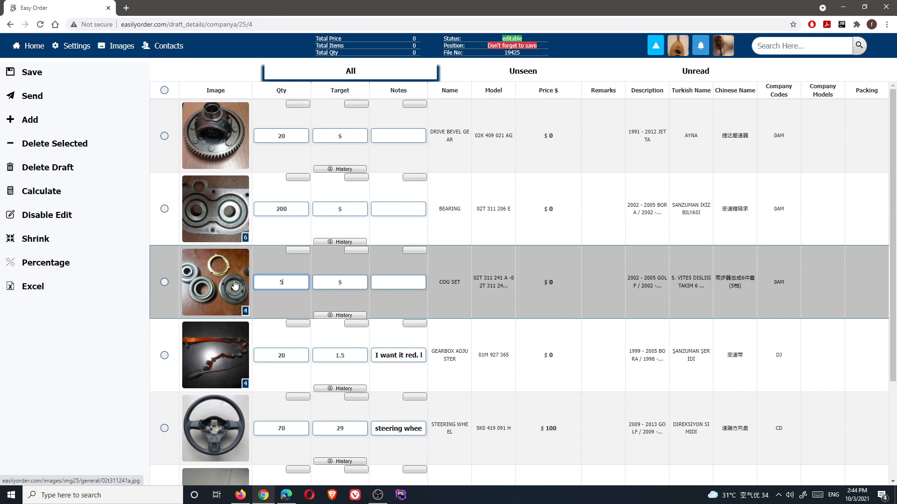
Browse the cog set's photos, close them and save the draft
{"action": "left_click", "coordinate": [208, 287]}
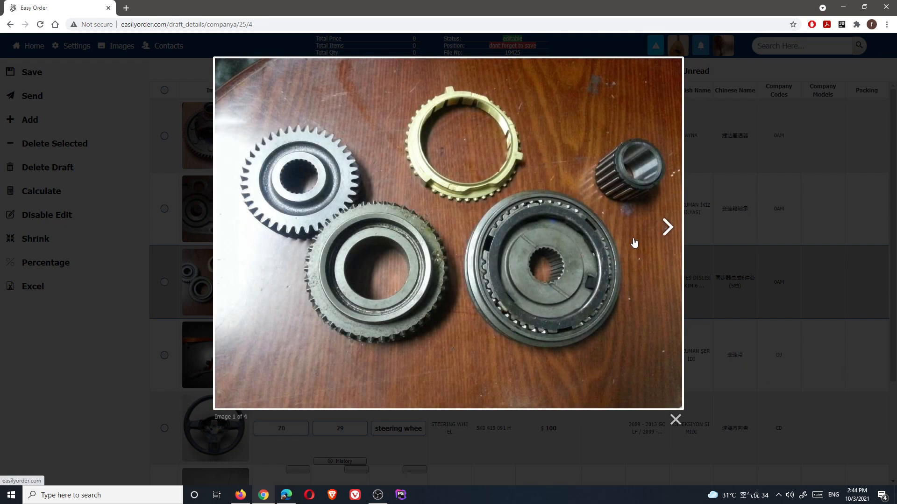
{"action": "left_click", "coordinate": [666, 230]}
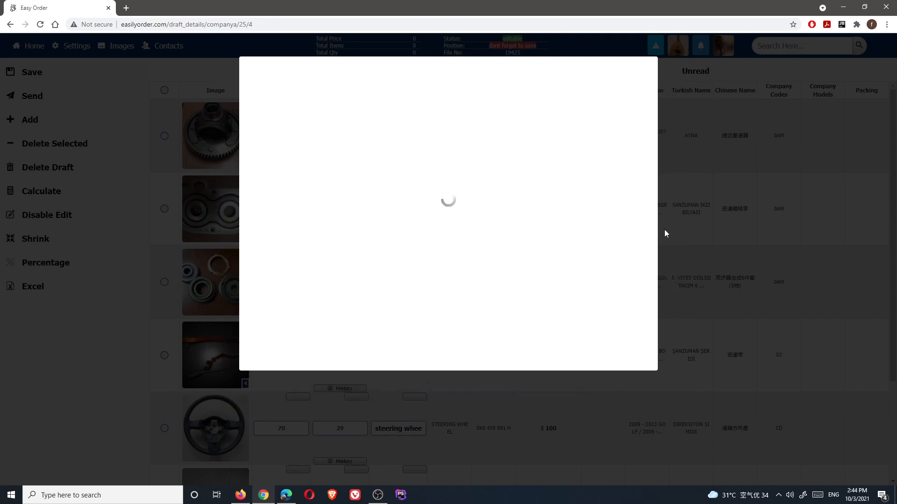
{"action": "left_click", "coordinate": [623, 195]}
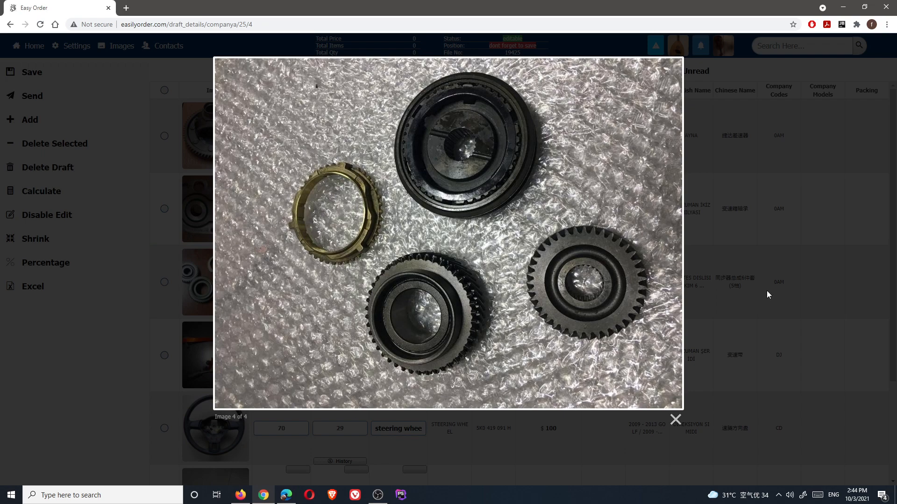
{"action": "left_click", "coordinate": [766, 290]}
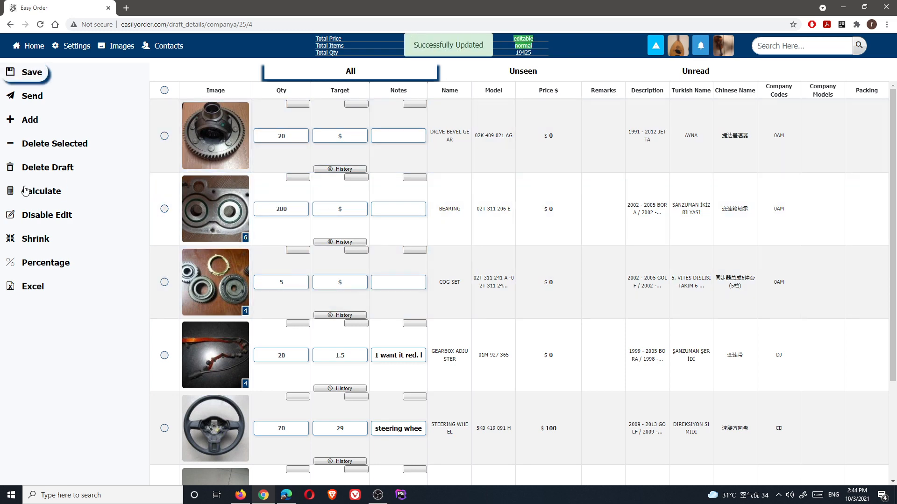
Check the single and group draft lists from the home page and reopen the single draft for company A
{"action": "left_click", "coordinate": [35, 46]}
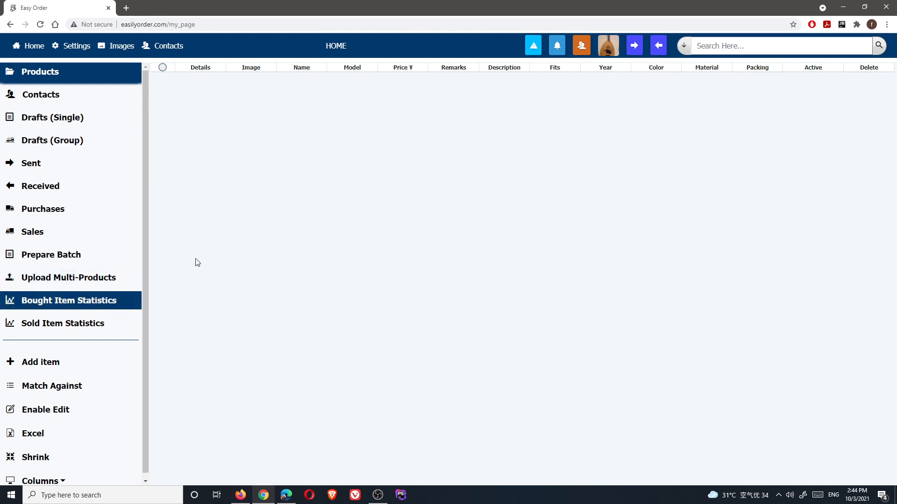
{"action": "left_click", "coordinate": [40, 122]}
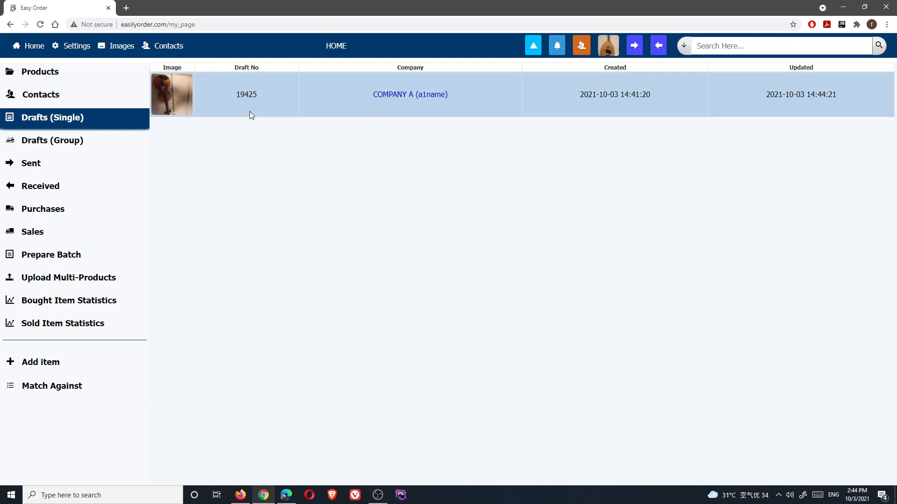
{"action": "mouse_move", "coordinate": [256, 93]}
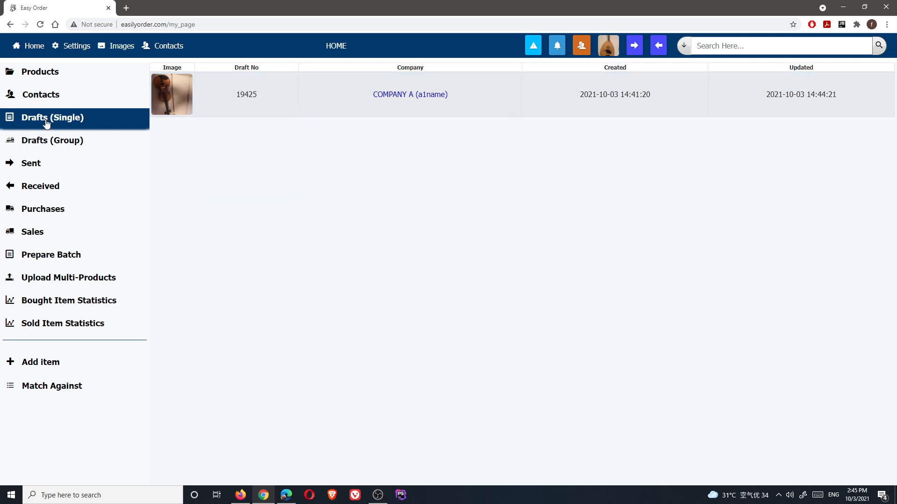
{"action": "left_click", "coordinate": [51, 141]}
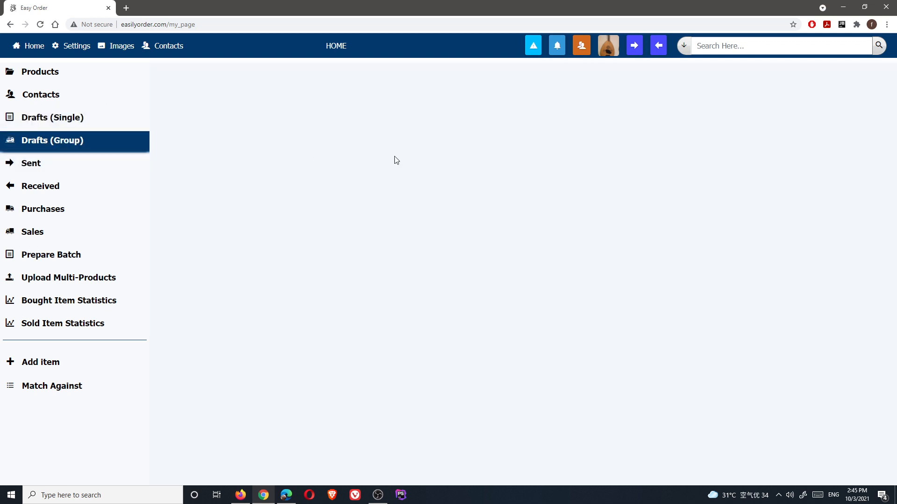
{"action": "left_click", "coordinate": [54, 120]}
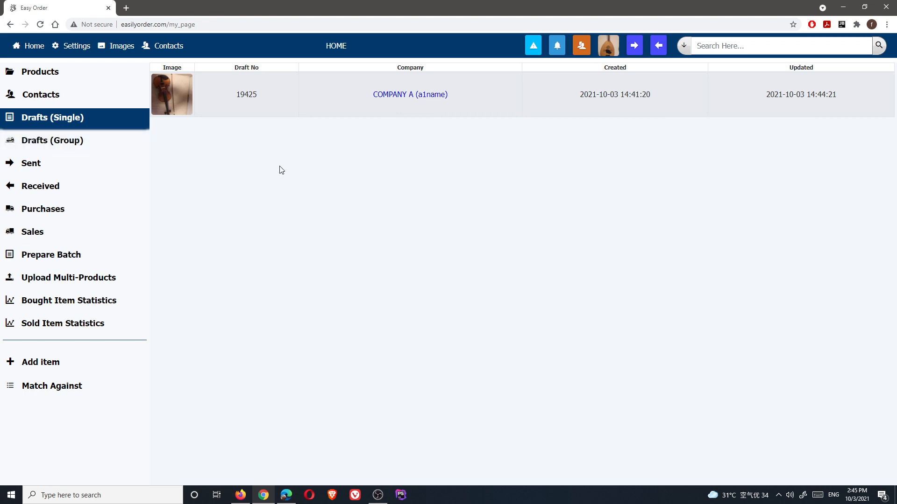
{"action": "mouse_move", "coordinate": [249, 93]}
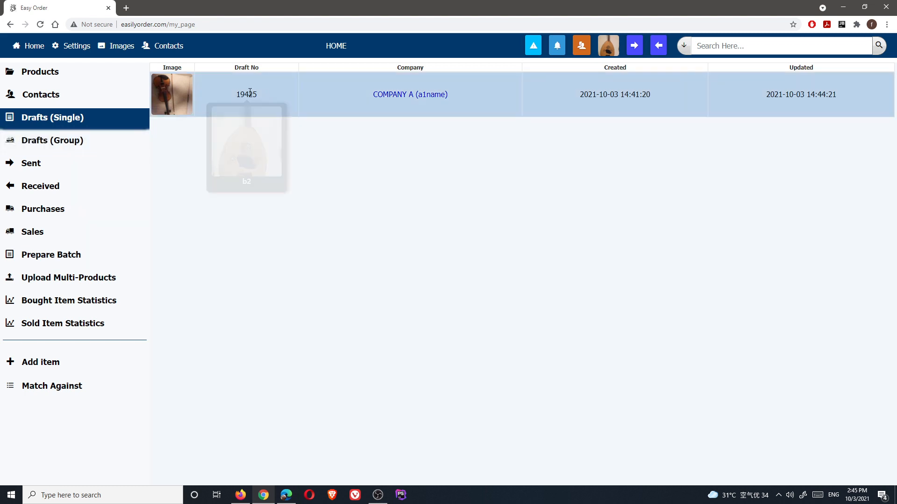
{"action": "left_click", "coordinate": [412, 99]}
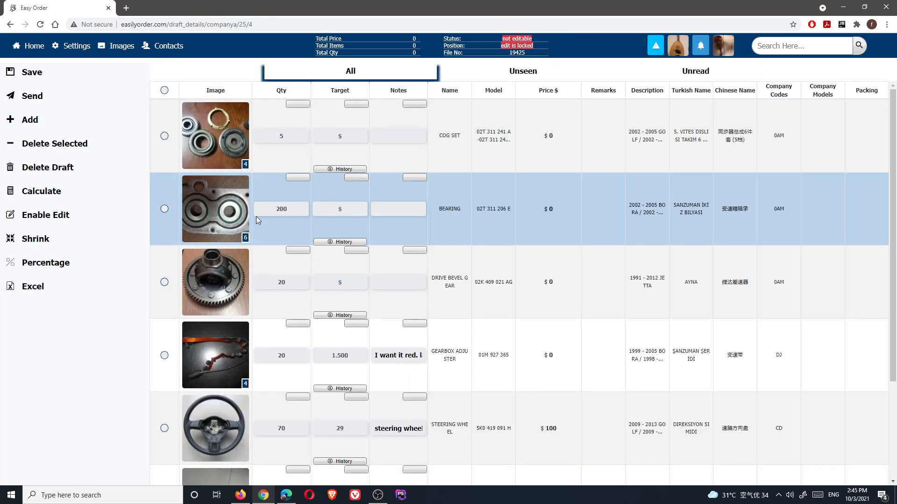
Examine the draft's full item list in both the shrunk and the enlarged table views
{"action": "scroll", "coordinate": [256, 217], "scroll_direction": "down", "scroll_amount": 3}
{"action": "scroll", "coordinate": [261, 274], "scroll_direction": "up", "scroll_amount": 1}
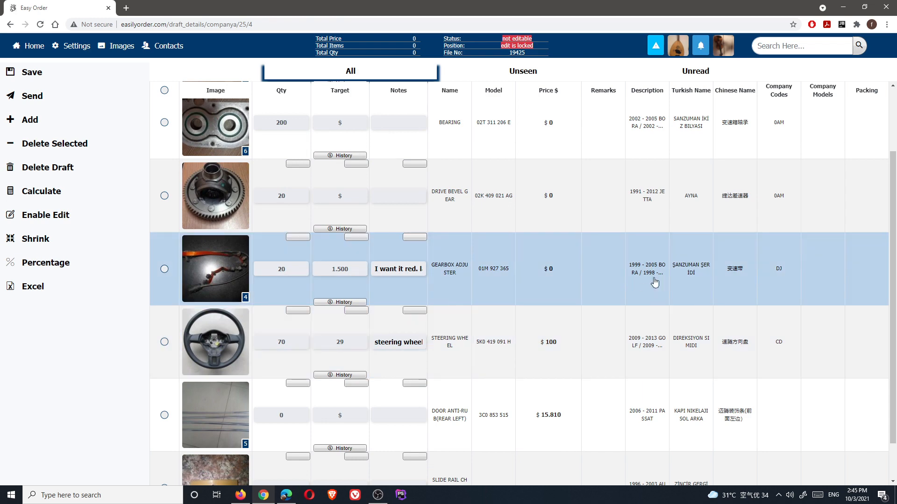
{"action": "left_click", "coordinate": [35, 240]}
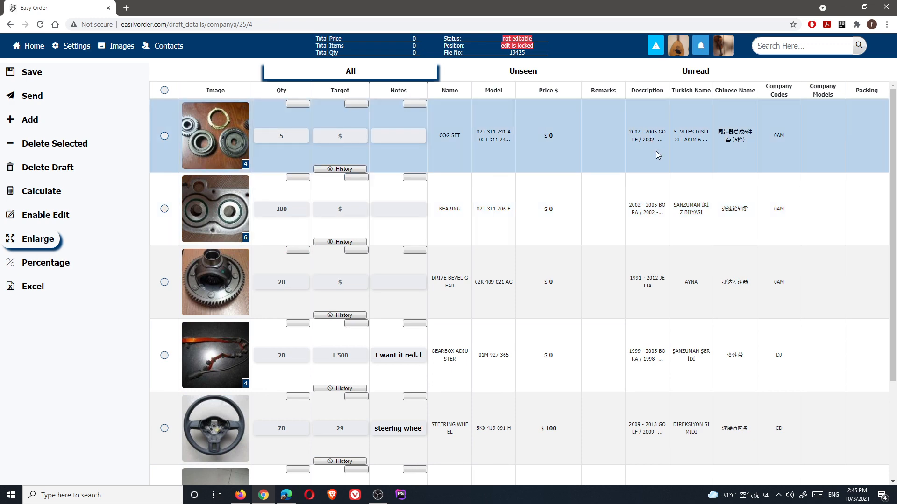
{"action": "scroll", "coordinate": [656, 155], "scroll_direction": "down", "scroll_amount": 3}
{"action": "scroll", "coordinate": [655, 216], "scroll_direction": "up", "scroll_amount": 1}
{"action": "scroll", "coordinate": [655, 216], "scroll_direction": "up", "scroll_amount": 1}
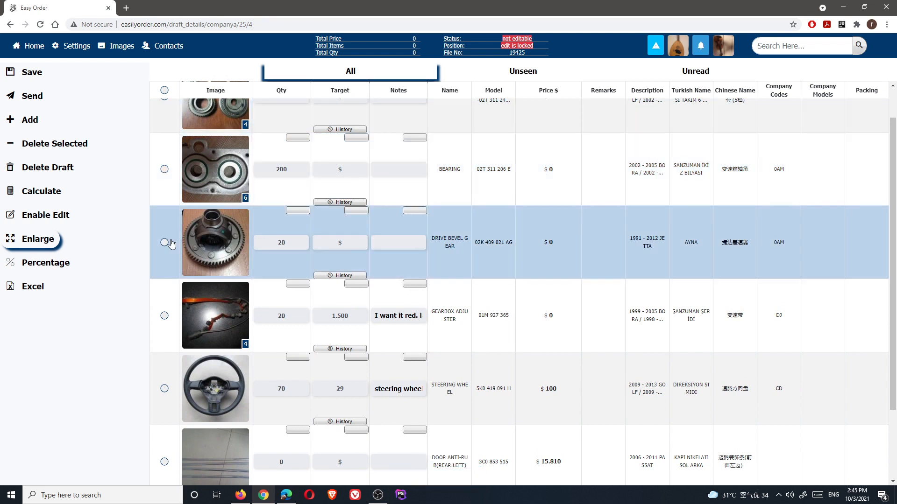
{"action": "left_click", "coordinate": [35, 240]}
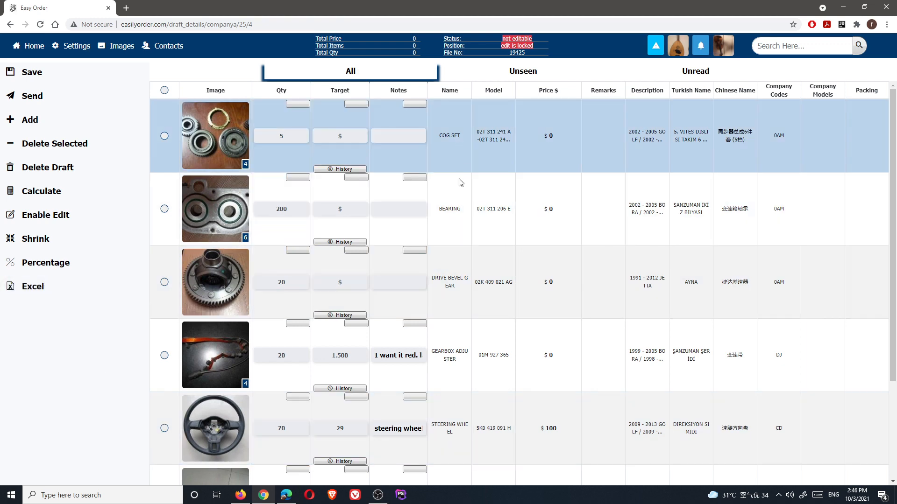
{"action": "scroll", "coordinate": [459, 183], "scroll_direction": "down", "scroll_amount": 3}
{"action": "scroll", "coordinate": [379, 230], "scroll_direction": "up", "scroll_amount": 3}
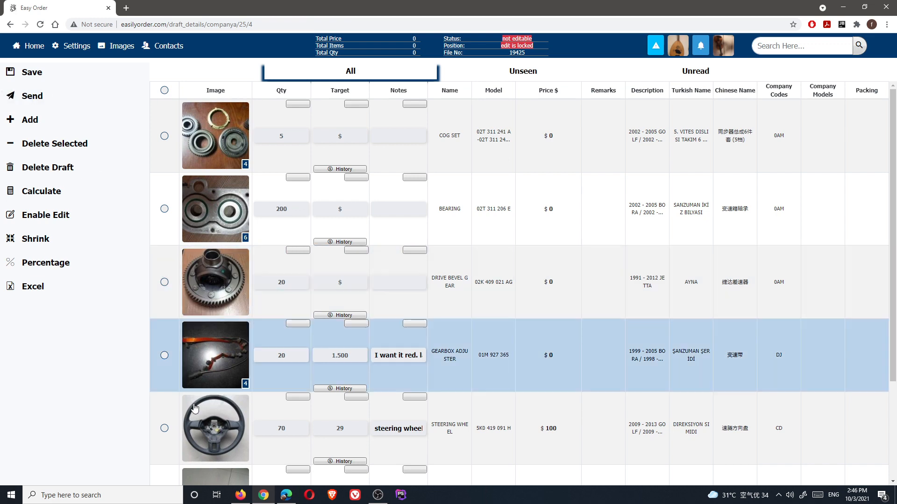
Send the draft inquiry to company A, confirm its removal from the draft list, and open the sent inquiry
{"action": "left_click", "coordinate": [240, 496]}
{"action": "left_click", "coordinate": [240, 497]}
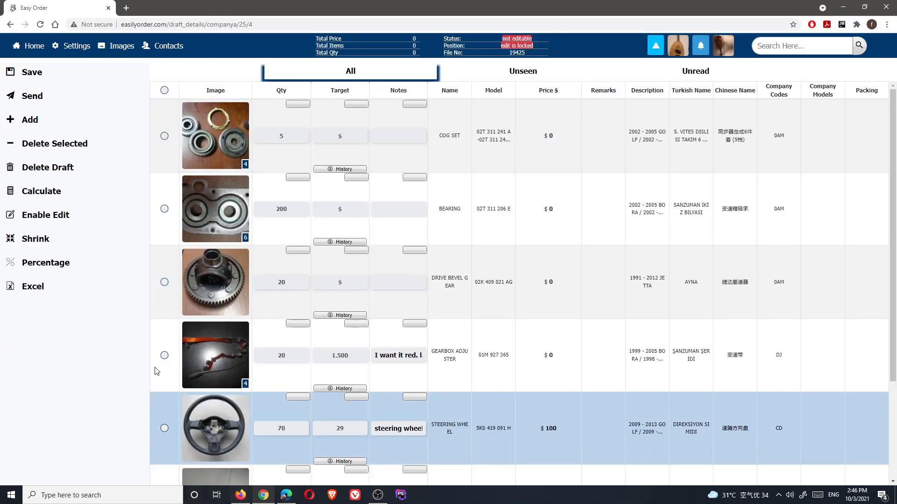
{"action": "left_click", "coordinate": [32, 98]}
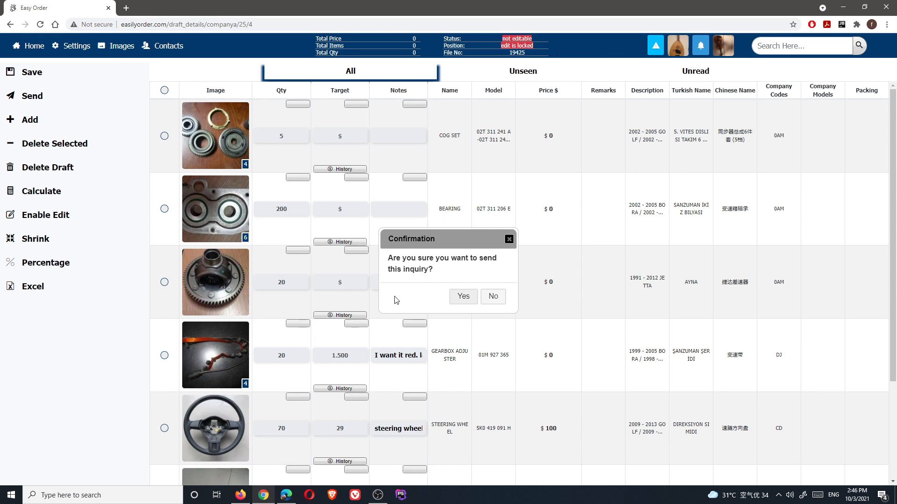
{"action": "left_click", "coordinate": [462, 297]}
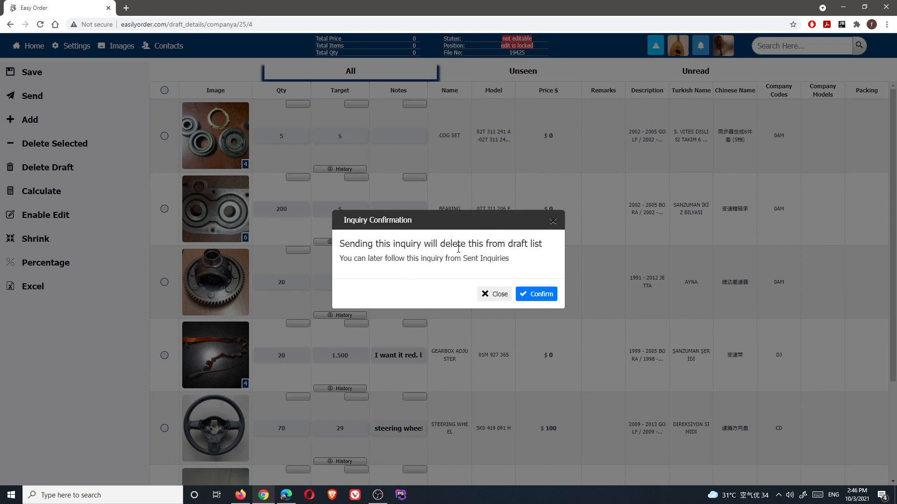
{"action": "left_click", "coordinate": [536, 294]}
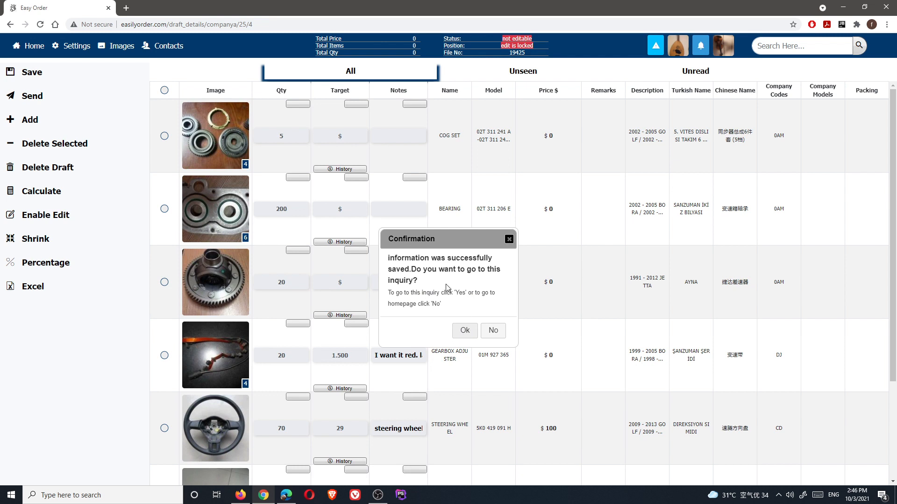
{"action": "left_click", "coordinate": [466, 332]}
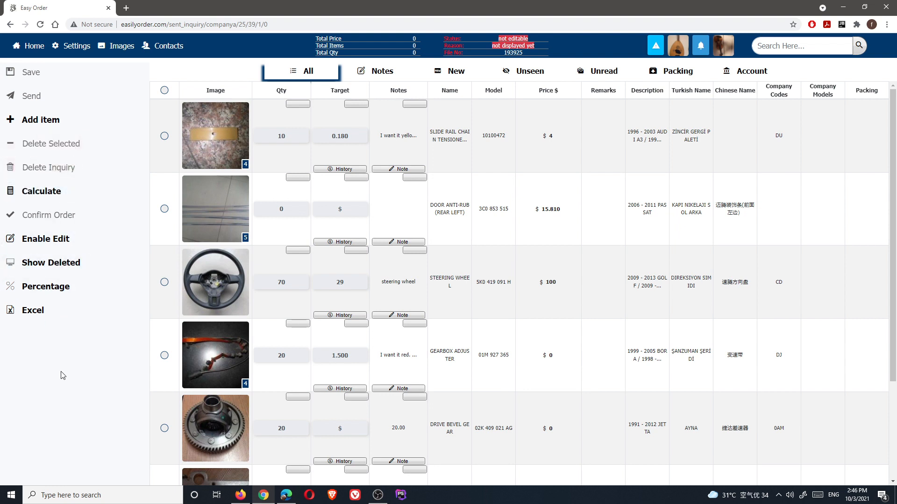
Return to the home page and check the single drafts list and the sent inquiries list
{"action": "mouse_move", "coordinate": [244, 494]}
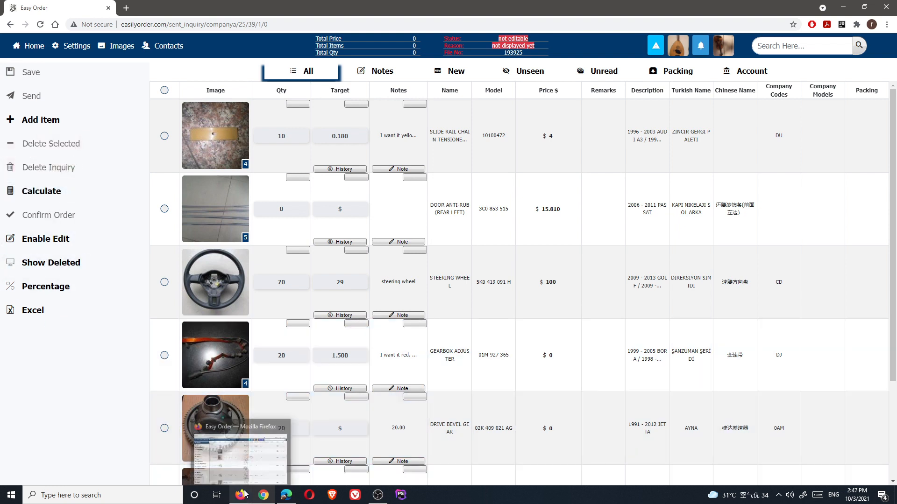
{"action": "left_click", "coordinate": [34, 49]}
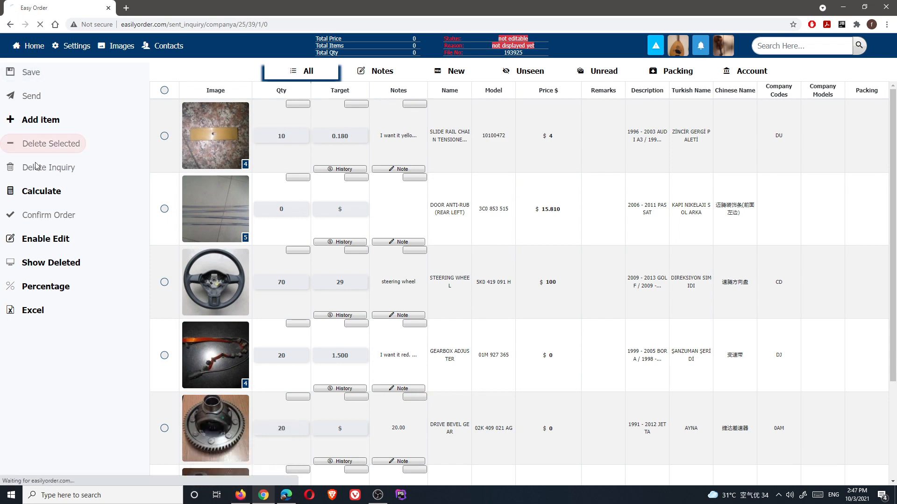
{"action": "left_click", "coordinate": [49, 120]}
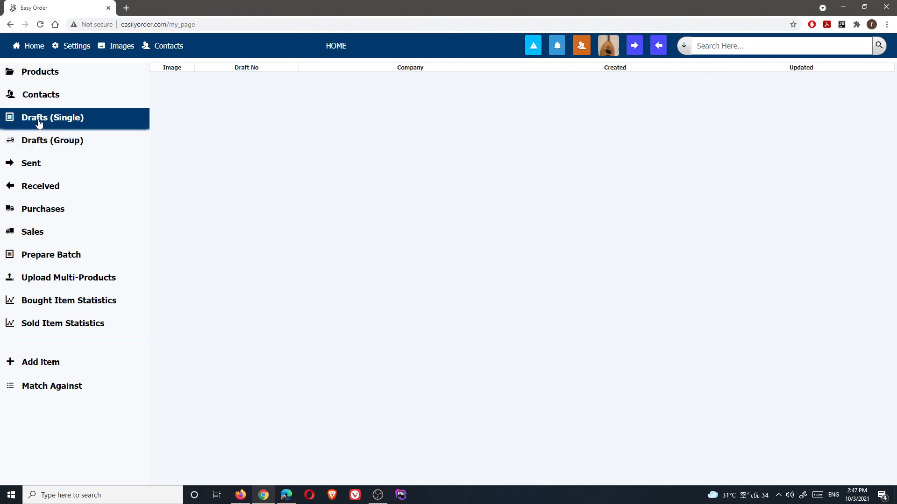
{"action": "left_click", "coordinate": [31, 165]}
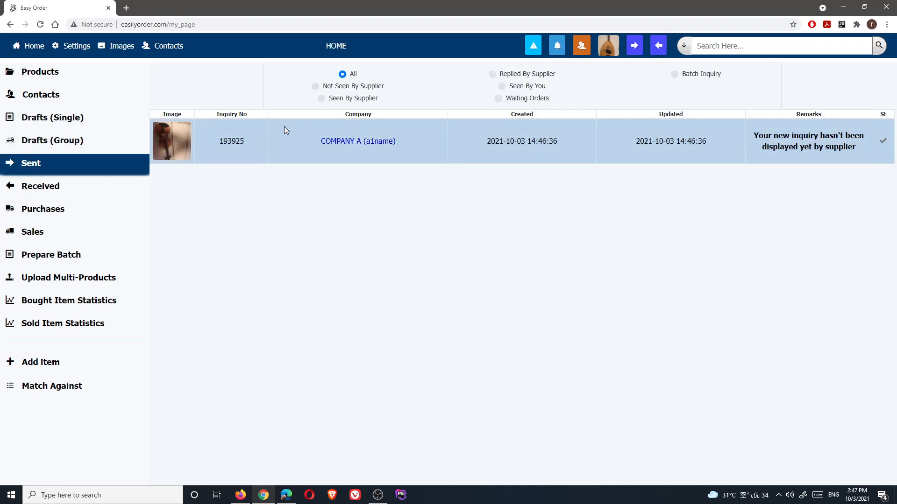
Switch to company A's session in Firefox, list the received inquiries and request company B's new inquiry from the notifications
{"action": "left_click", "coordinate": [240, 496]}
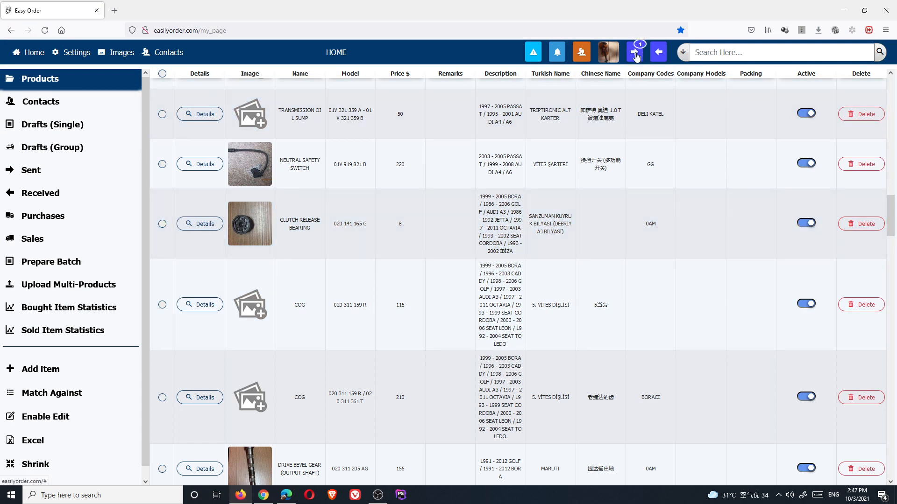
{"action": "left_click", "coordinate": [636, 55]}
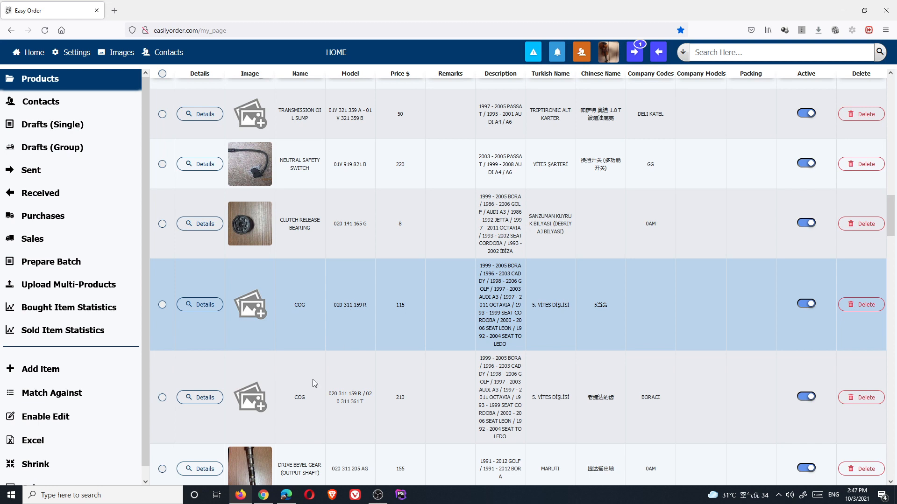
{"action": "left_click", "coordinate": [264, 495]}
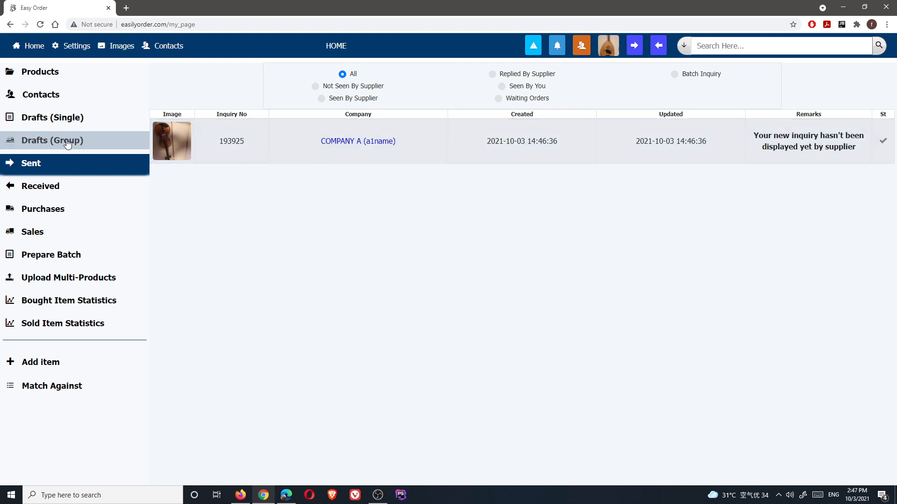
{"action": "left_click", "coordinate": [240, 495]}
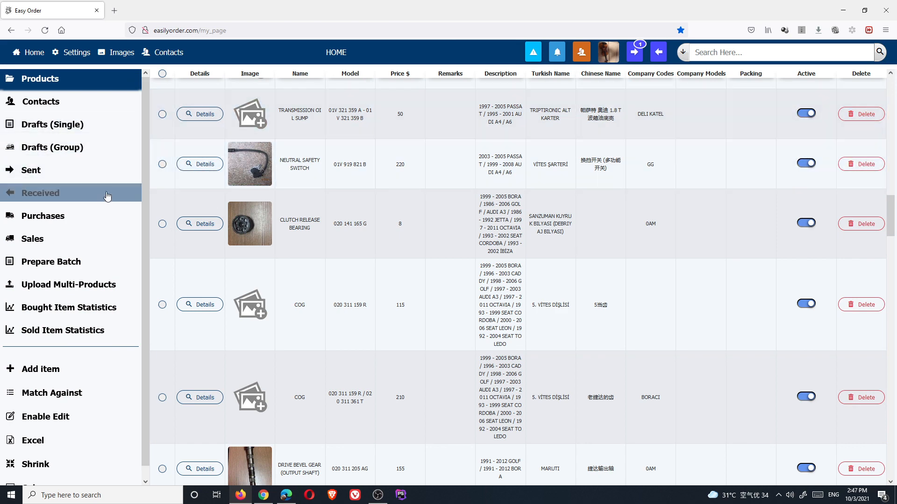
{"action": "left_click", "coordinate": [39, 195]}
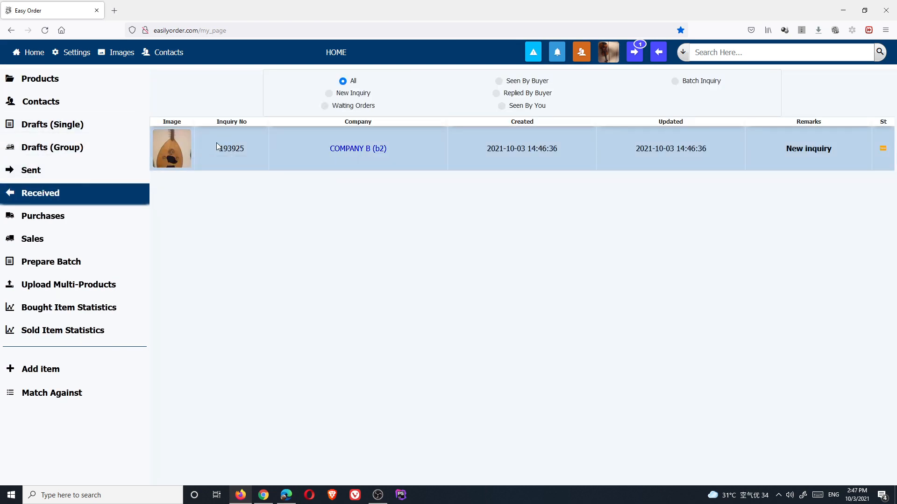
{"action": "mouse_move", "coordinate": [232, 148]}
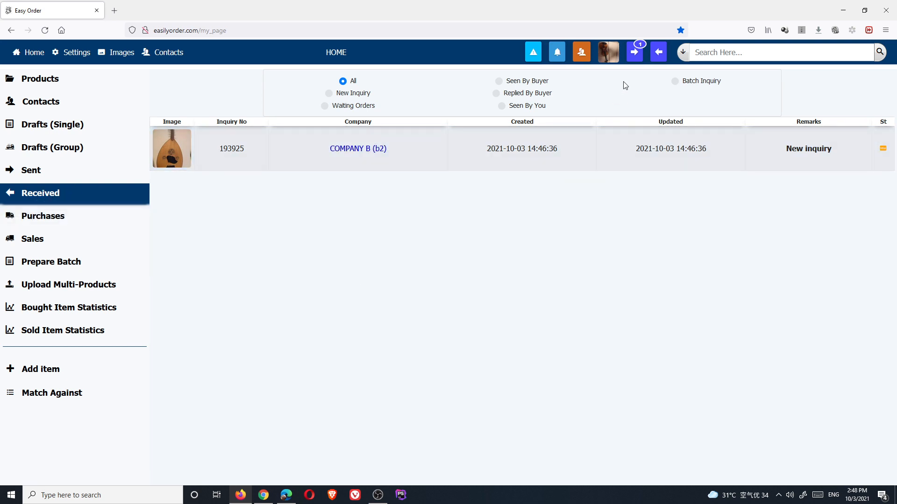
{"action": "left_click", "coordinate": [635, 53]}
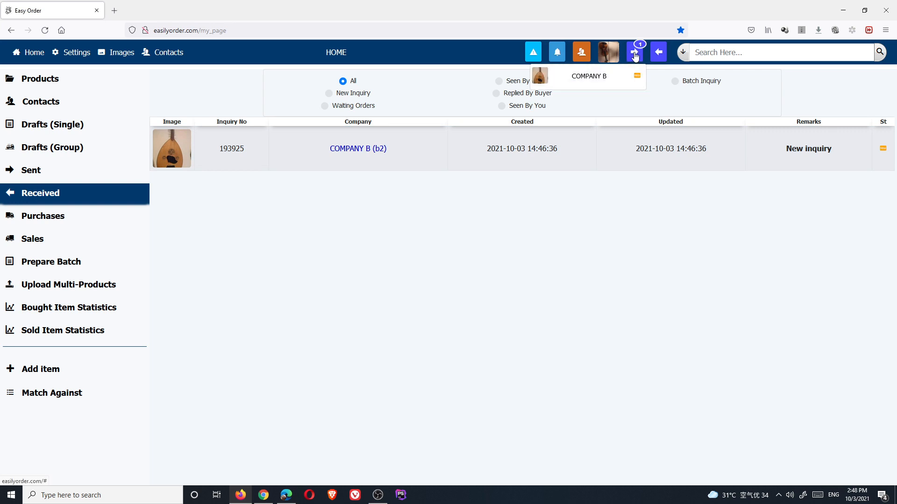
{"action": "left_click", "coordinate": [589, 77]}
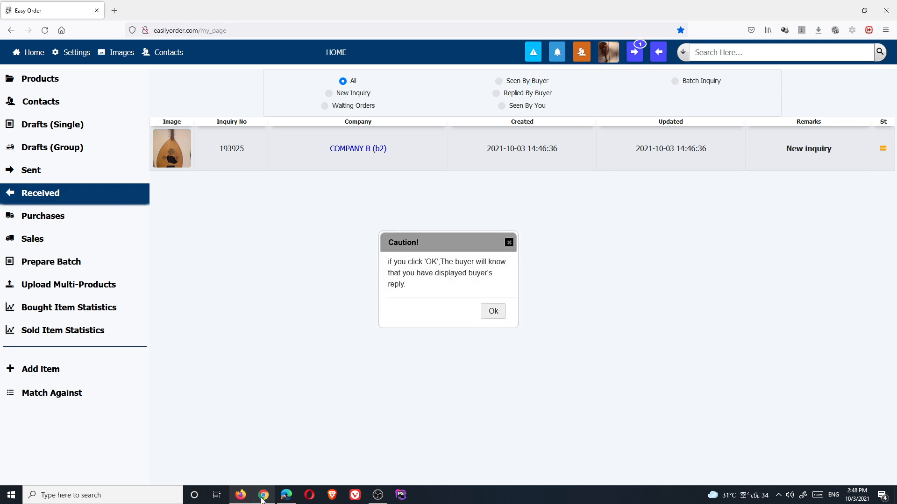
Switch to company B's session in Chrome, reopen the sent inquiry and look at its items and the add-item product list
{"action": "mouse_move", "coordinate": [262, 498]}
{"action": "left_click", "coordinate": [296, 464]}
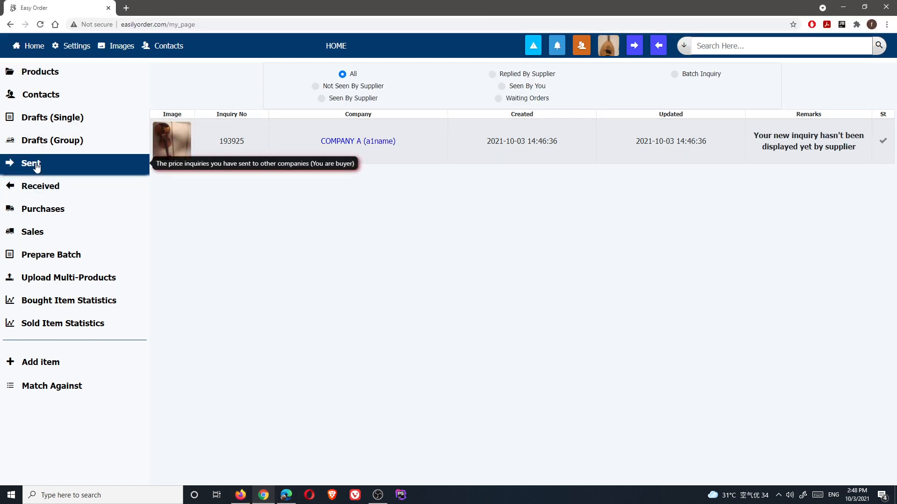
{"action": "double_click", "coordinate": [369, 143]}
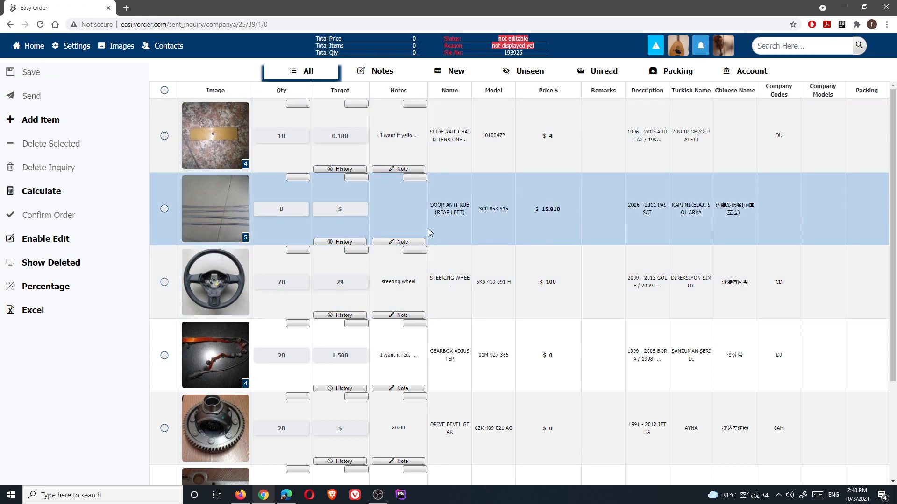
{"action": "scroll", "coordinate": [219, 273], "scroll_direction": "down", "scroll_amount": 2}
{"action": "scroll", "coordinate": [298, 260], "scroll_direction": "up", "scroll_amount": 2}
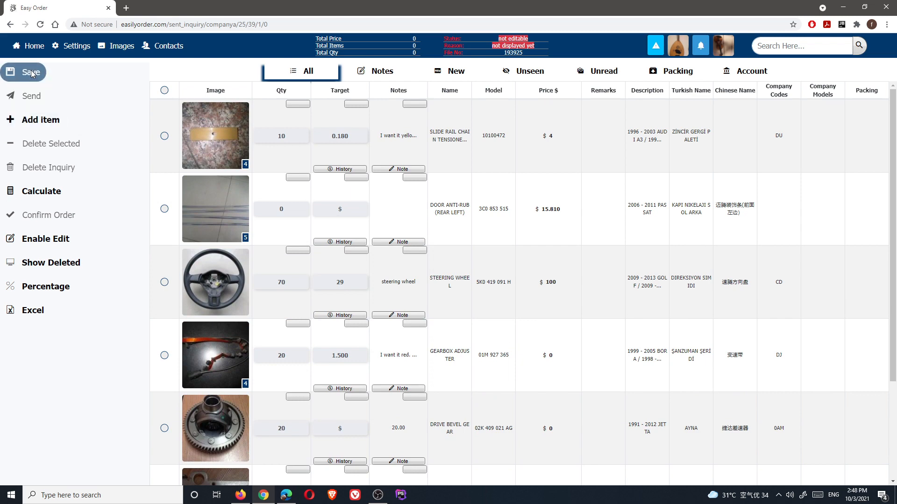
{"action": "left_click", "coordinate": [41, 121]}
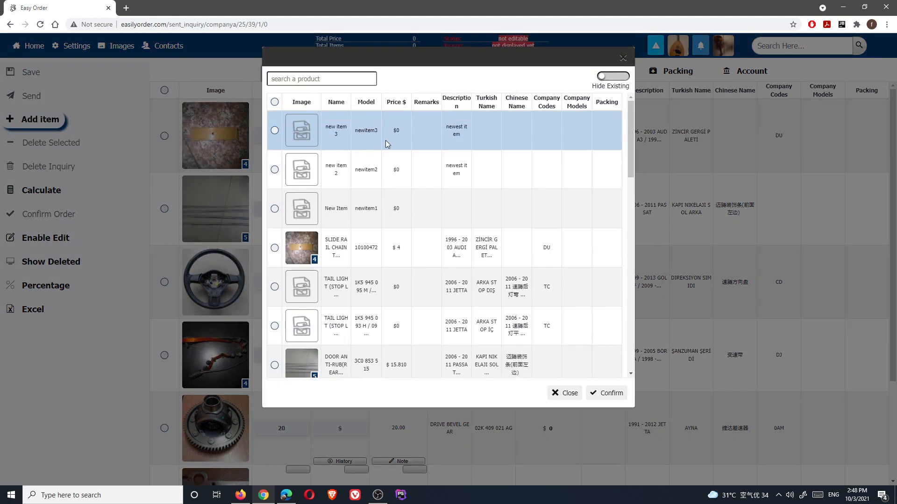
{"action": "left_click", "coordinate": [623, 58]}
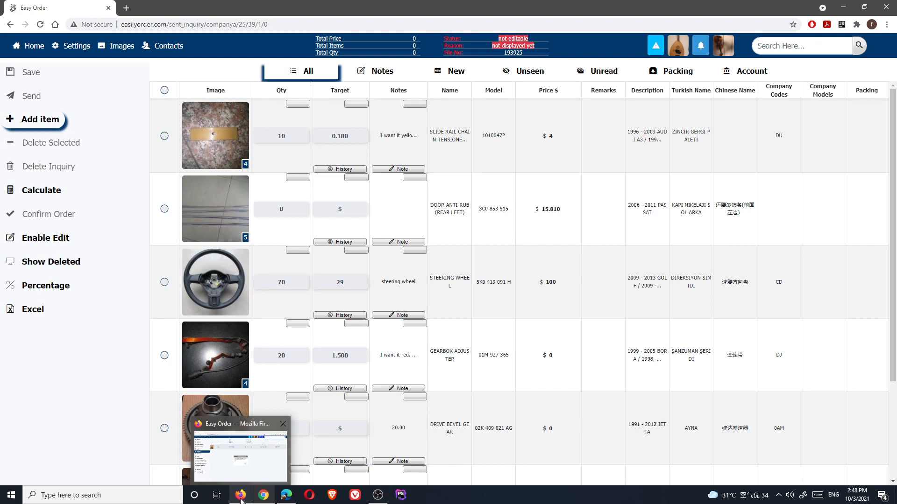
Confirm displaying company B's inquiry in company A's Firefox session and dismiss the notices in both the Chrome and Firefox sessions
{"action": "left_click", "coordinate": [240, 497]}
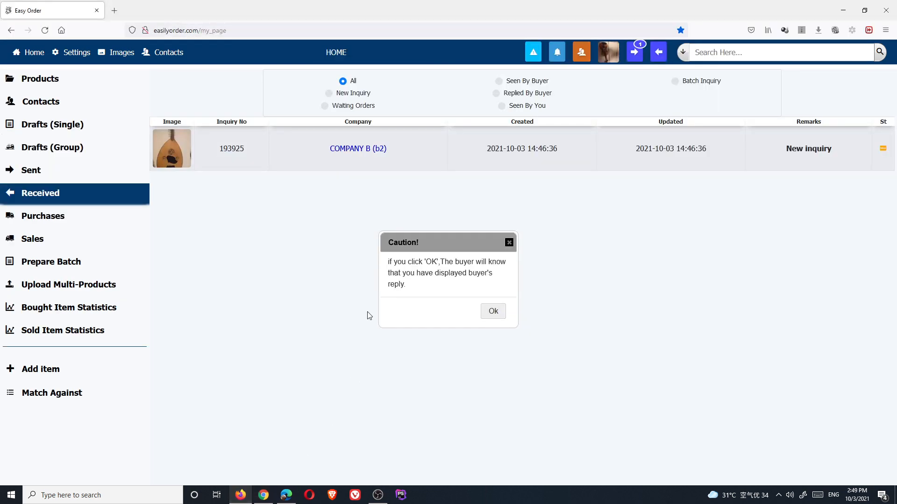
{"action": "left_click", "coordinate": [497, 314]}
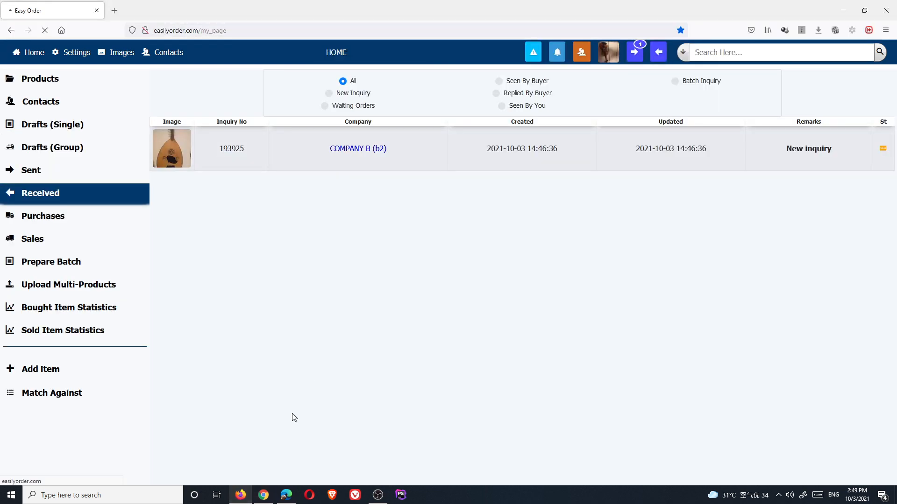
{"action": "left_click", "coordinate": [266, 494]}
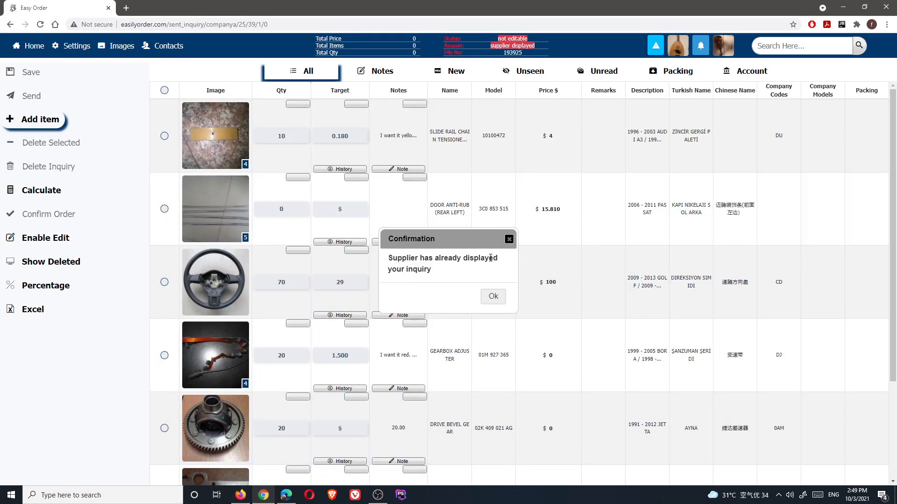
{"action": "left_click", "coordinate": [492, 297]}
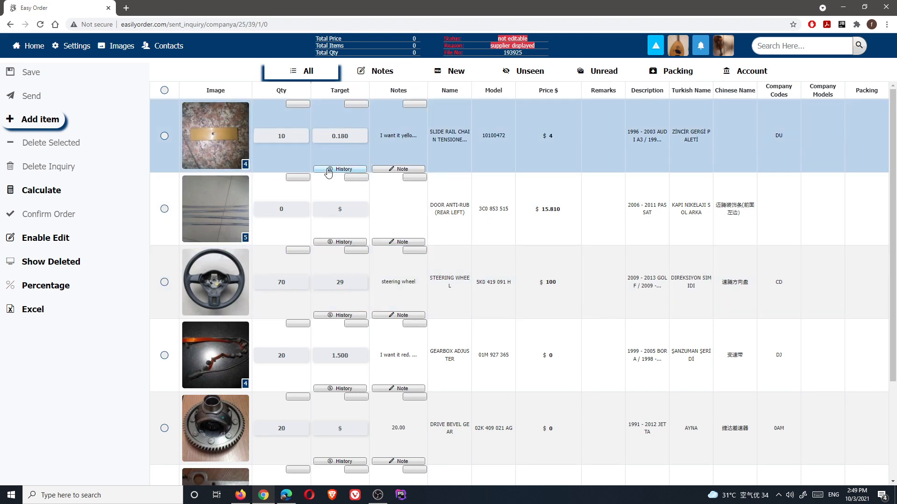
{"action": "left_click", "coordinate": [240, 495]}
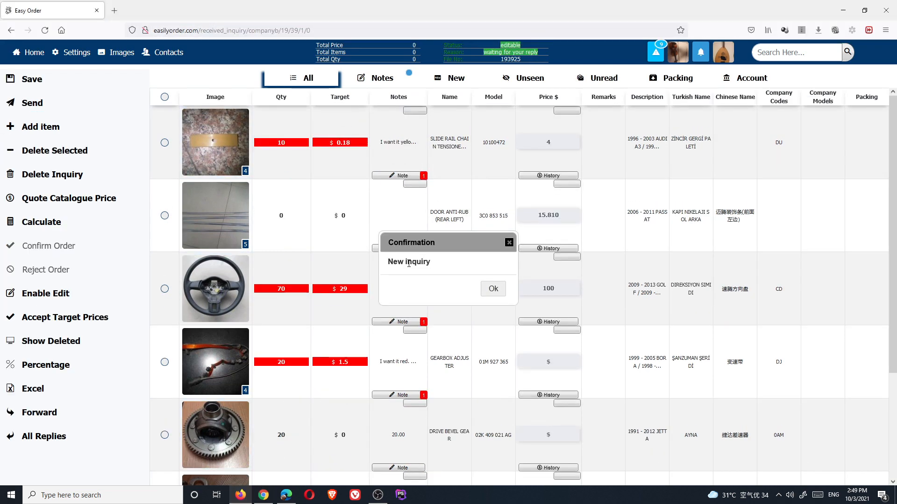
{"action": "left_click", "coordinate": [491, 289]}
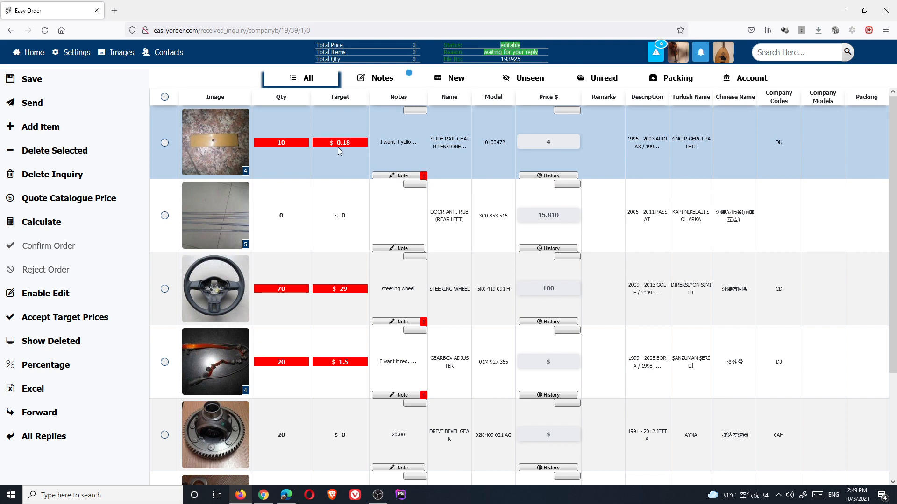
Read the notes on the slide rail chain tensioner, look at the image folders available for attachment, and close the notes
{"action": "left_click", "coordinate": [401, 176]}
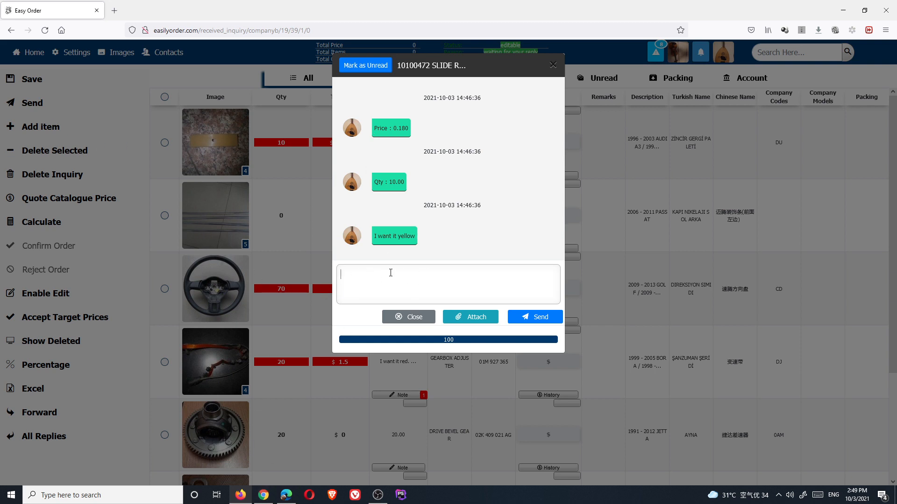
{"action": "left_click", "coordinate": [473, 319]}
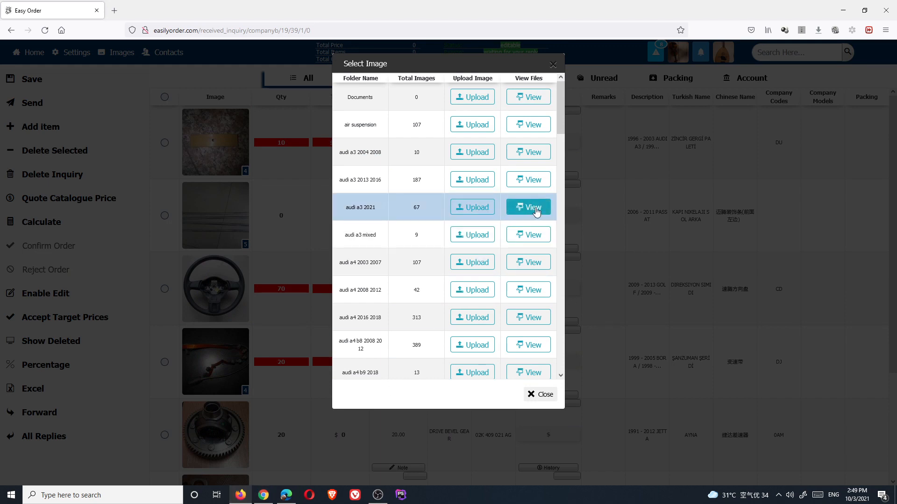
{"action": "left_click", "coordinate": [301, 308]}
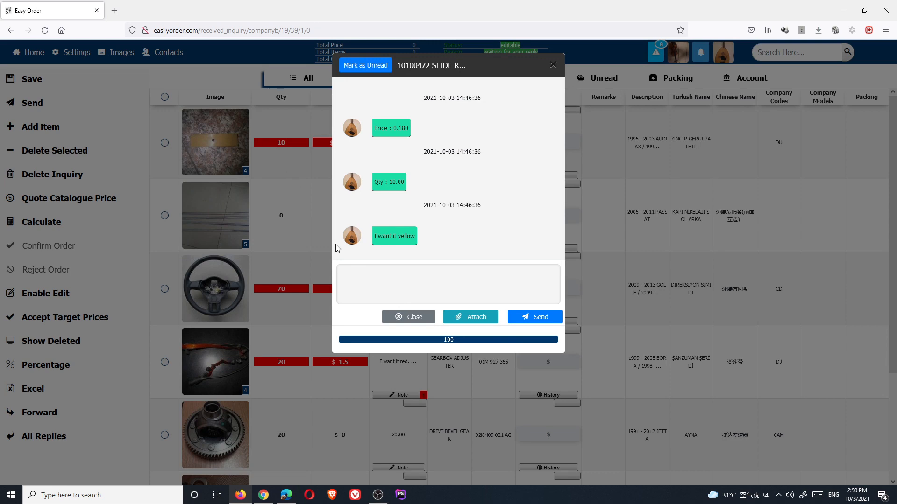
{"action": "left_click", "coordinate": [470, 317]}
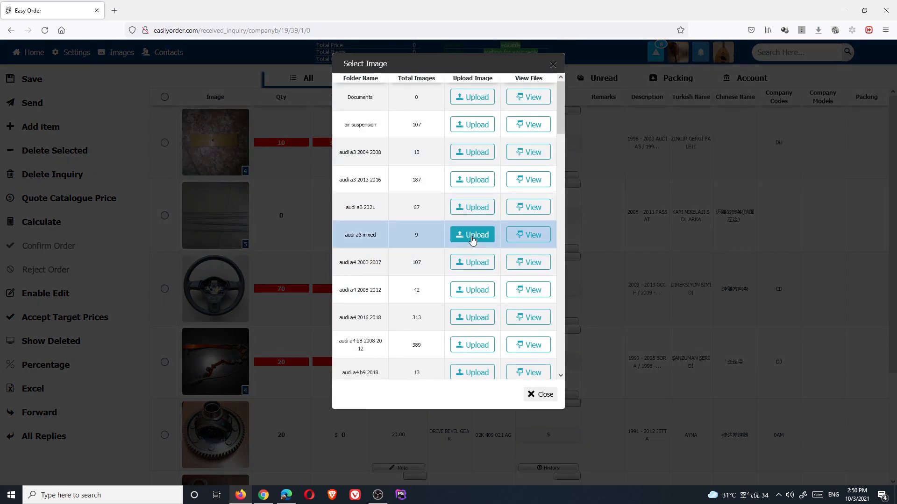
{"action": "left_click", "coordinate": [621, 335]}
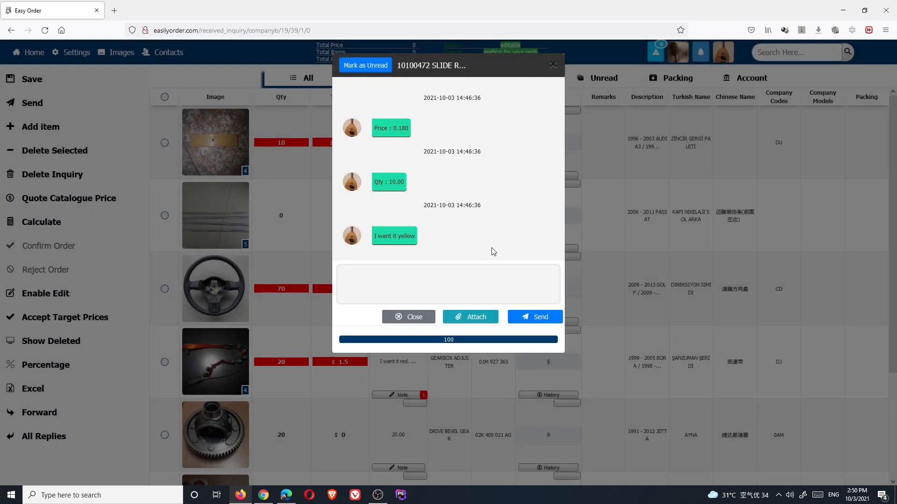
{"action": "left_click", "coordinate": [401, 317]}
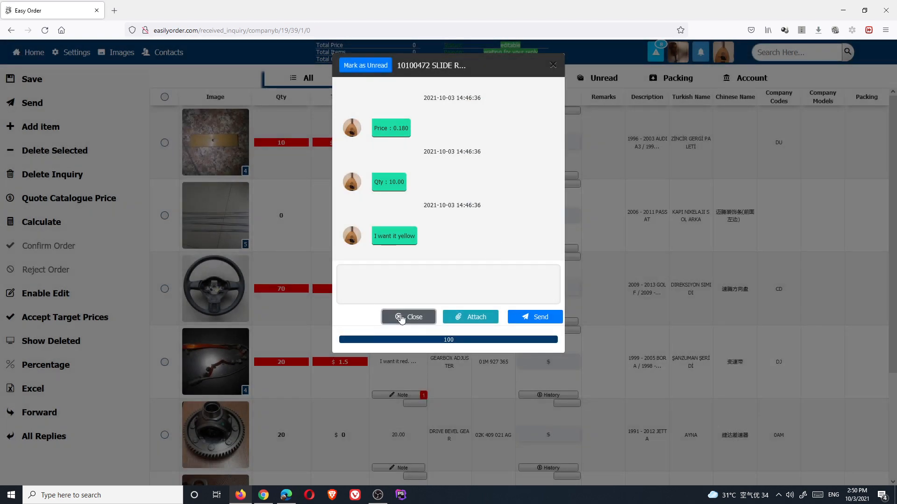
{"action": "left_click", "coordinate": [400, 317]}
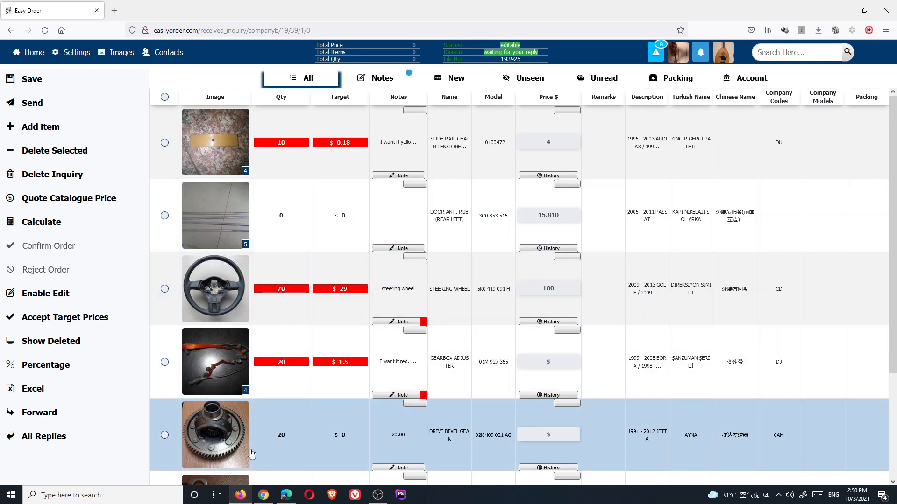
Compare the inquiry's status in company B's Chrome session with company A's Firefox session, ending in company A's session
{"action": "mouse_move", "coordinate": [262, 500]}
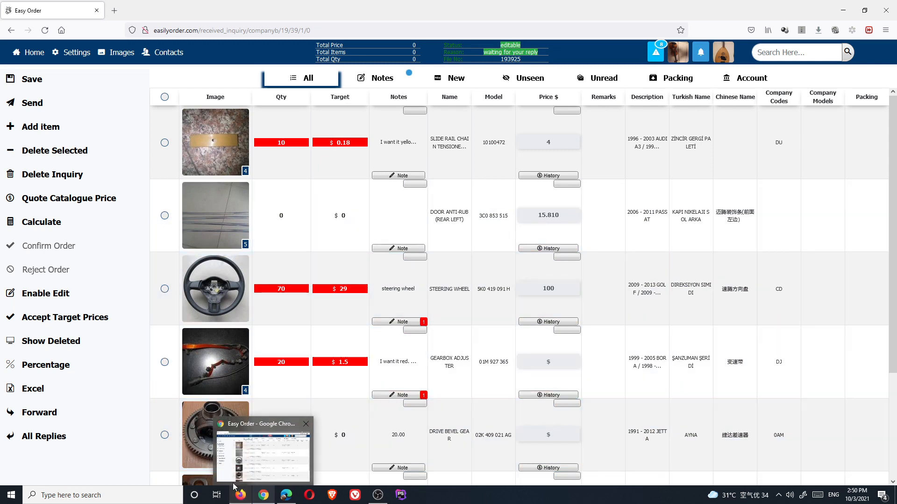
{"action": "left_click", "coordinate": [263, 496]}
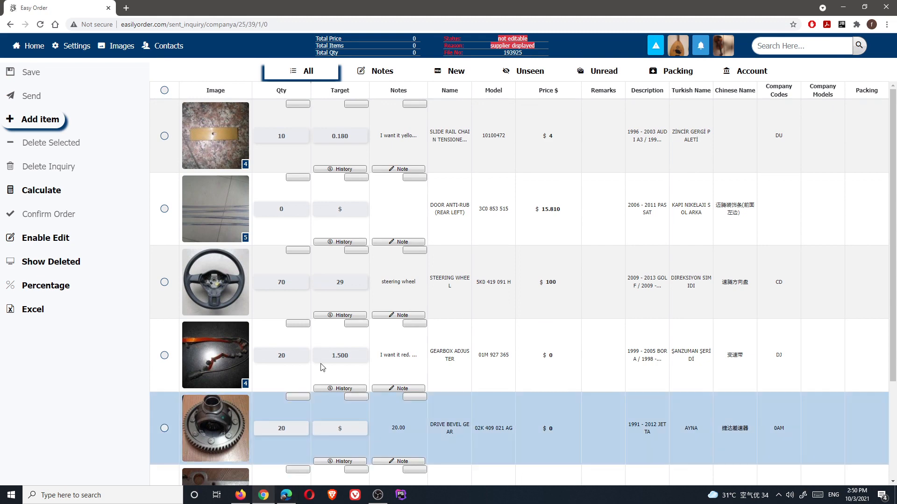
{"action": "left_click", "coordinate": [235, 499]}
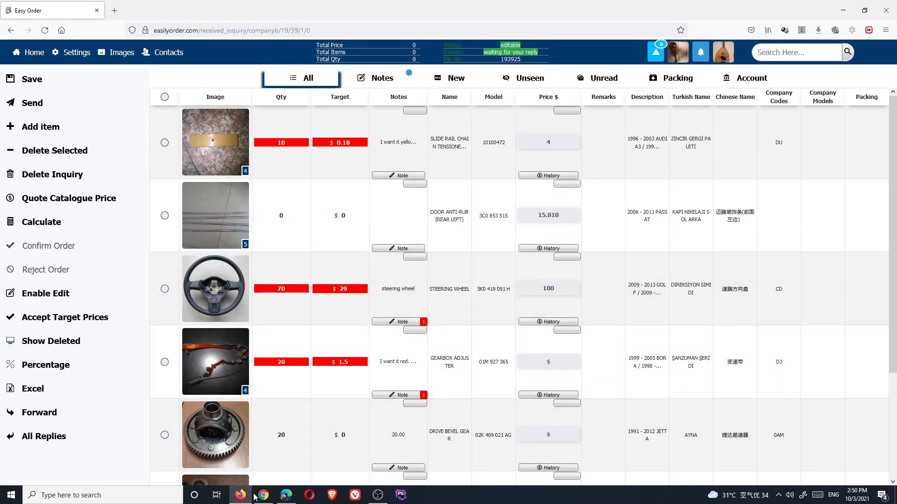
{"action": "left_click", "coordinate": [263, 496]}
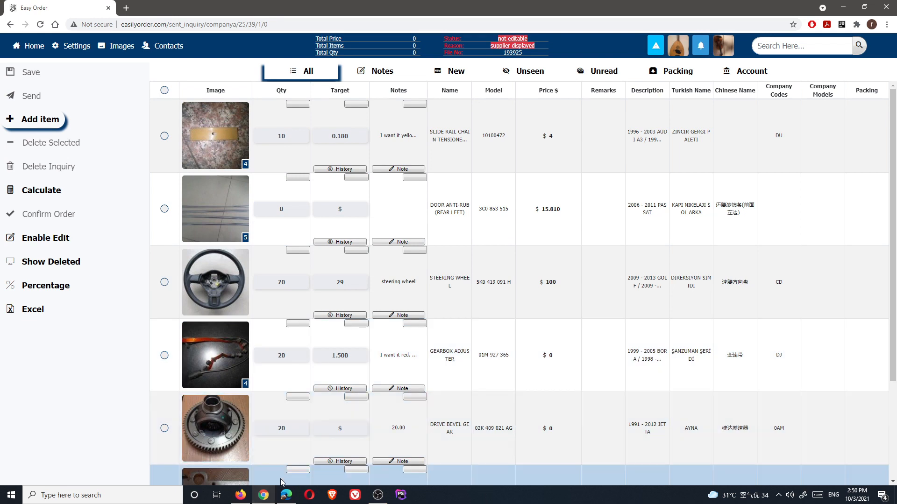
{"action": "left_click", "coordinate": [248, 498]}
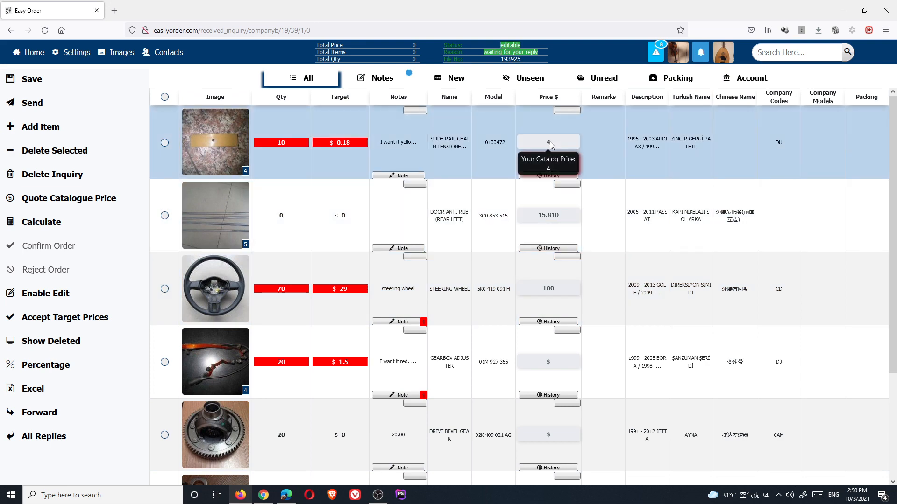
Select all items of the inquiry and quote their catalogue prices, going on with zero for items that have no catalogue price
{"action": "scroll", "coordinate": [548, 327], "scroll_direction": "down", "scroll_amount": 3}
{"action": "scroll", "coordinate": [550, 322], "scroll_direction": "up", "scroll_amount": 3}
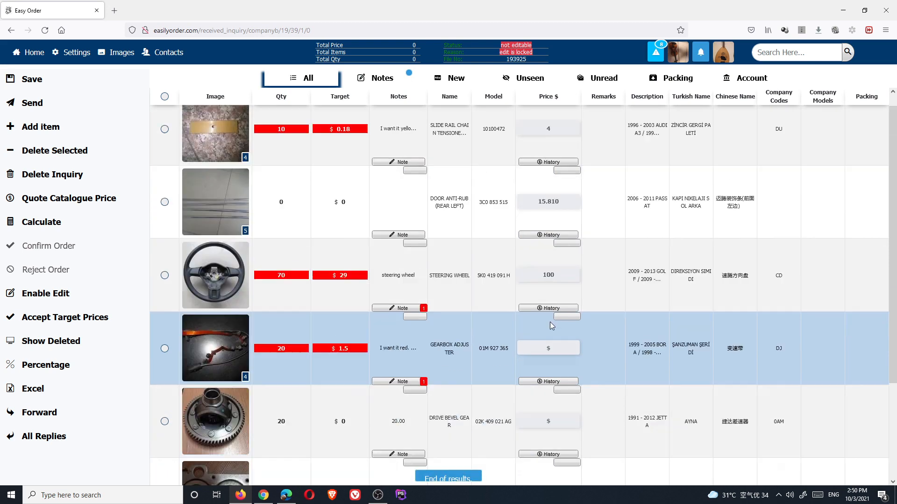
{"action": "scroll", "coordinate": [541, 292], "scroll_direction": "down", "scroll_amount": 2}
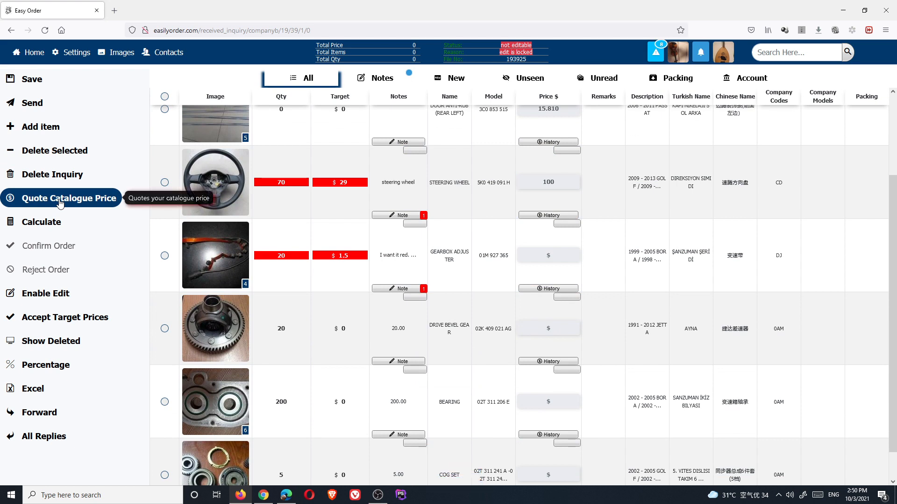
{"action": "mouse_move", "coordinate": [548, 184]}
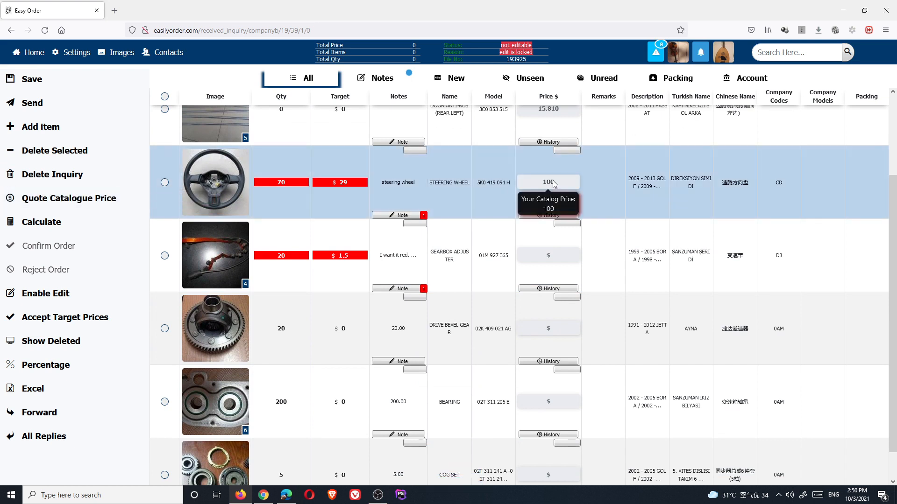
{"action": "mouse_move", "coordinate": [560, 115]}
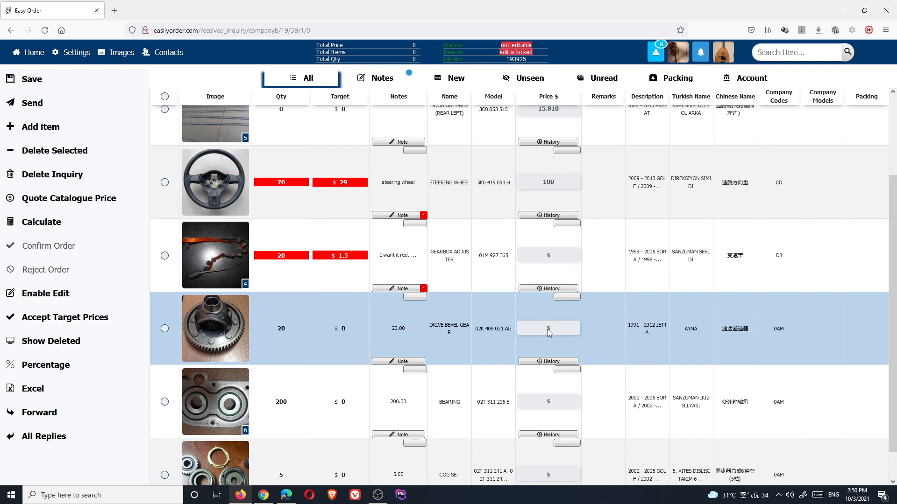
{"action": "mouse_move", "coordinate": [560, 407]}
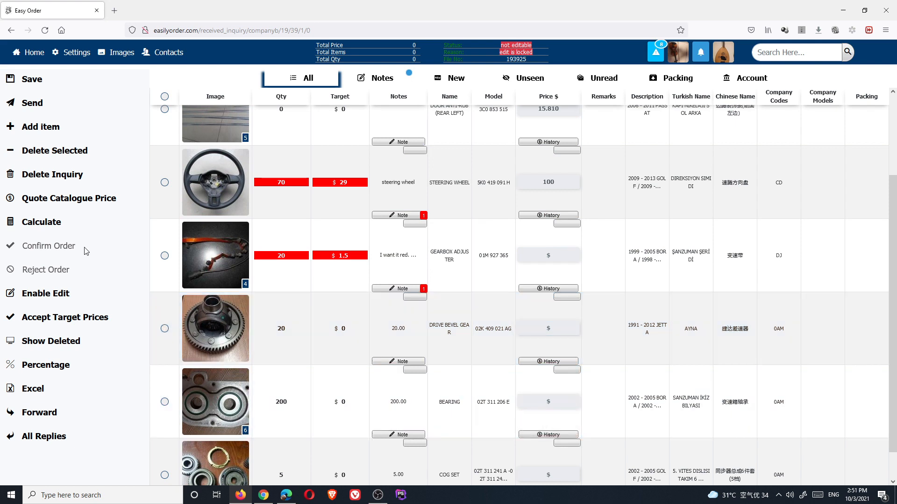
{"action": "left_click", "coordinate": [59, 200]}
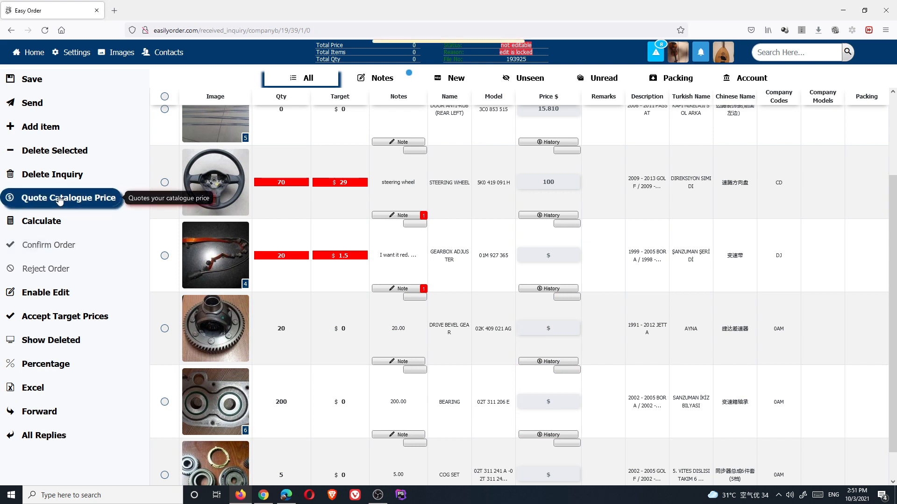
{"action": "left_click", "coordinate": [165, 96]}
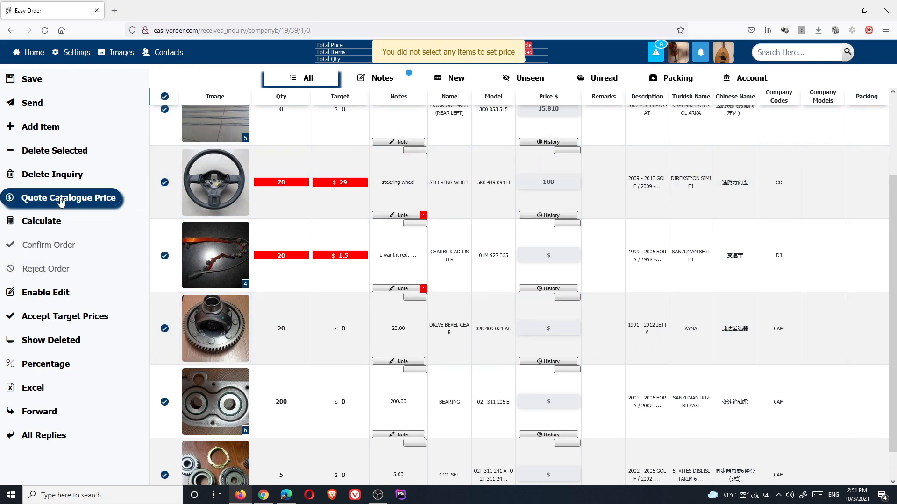
{"action": "left_click", "coordinate": [60, 200]}
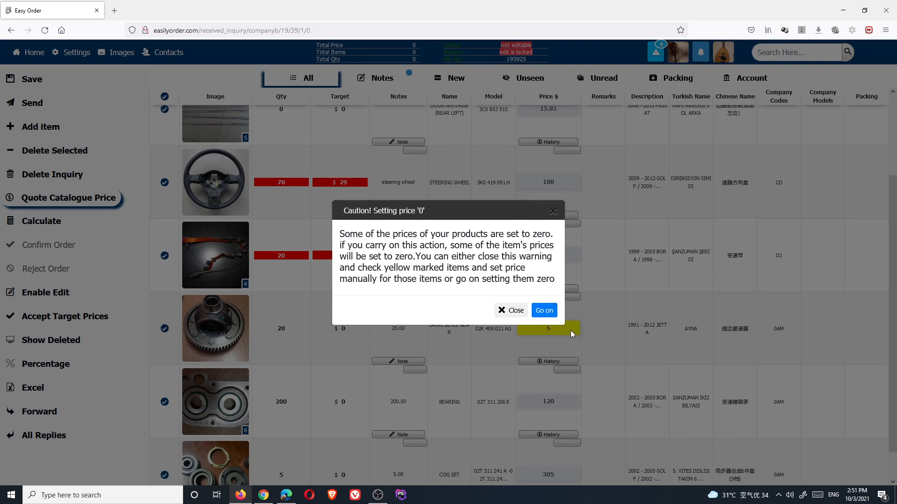
{"action": "left_click", "coordinate": [556, 312]}
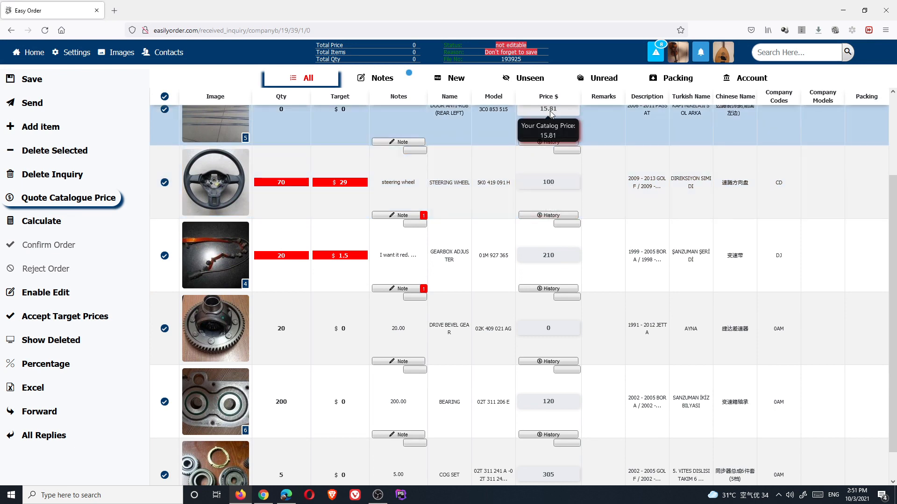
Enable editing and set the price of drive bevel gear 02K 409 021 AG to 15 and the gearbox adjuster's price to 215
{"action": "scroll", "coordinate": [545, 336], "scroll_direction": "down", "scroll_amount": 2}
{"action": "mouse_move", "coordinate": [548, 363]}
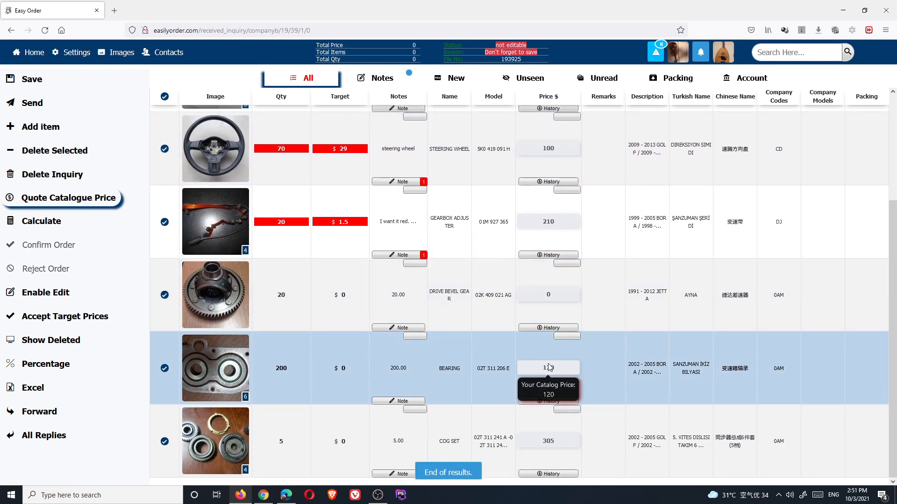
{"action": "mouse_move", "coordinate": [556, 441]}
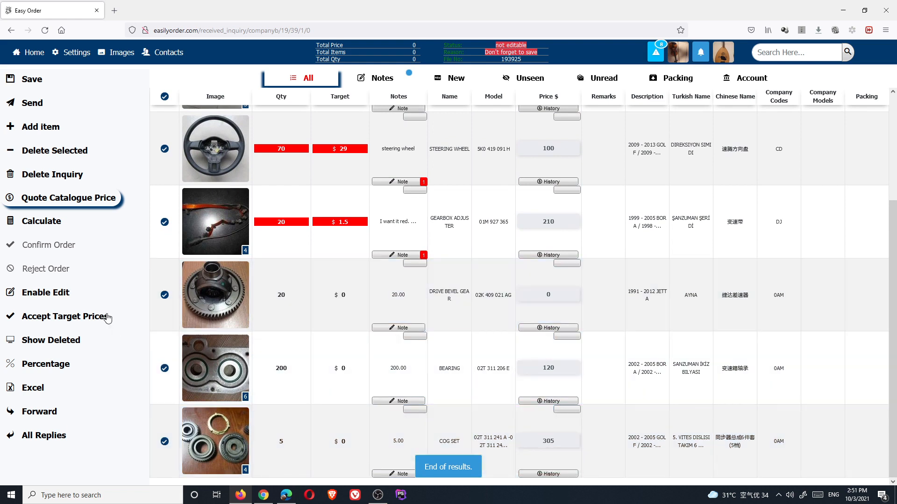
{"action": "left_click", "coordinate": [45, 293]}
{"action": "left_click", "coordinate": [564, 295]}
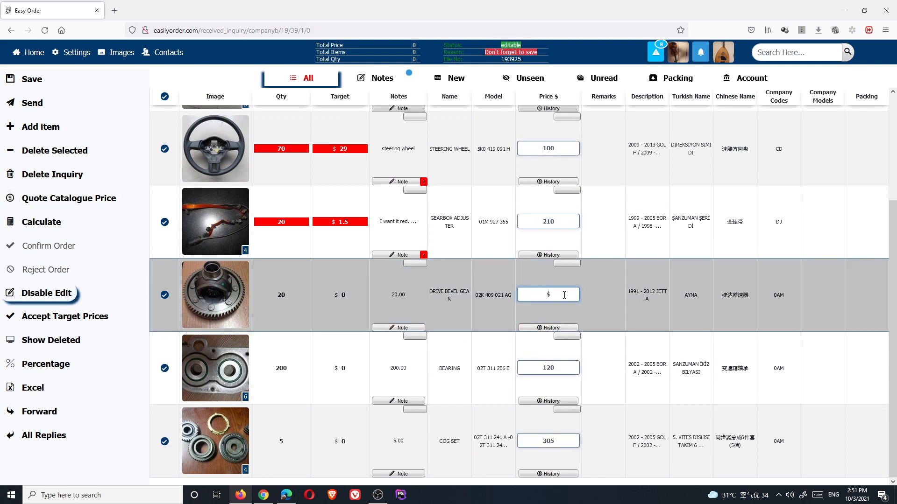
{"action": "left_click", "coordinate": [567, 218]}
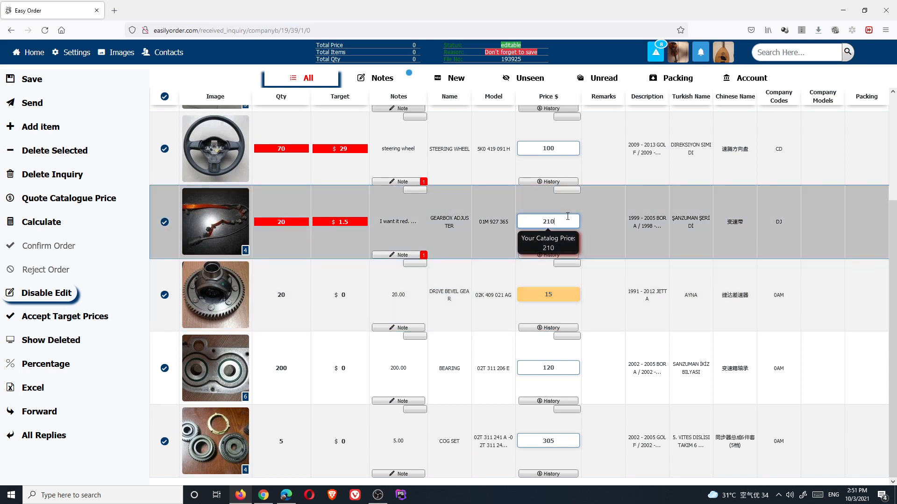
{"action": "key", "text": "BackSpace"}
{"action": "type", "text": "5"}
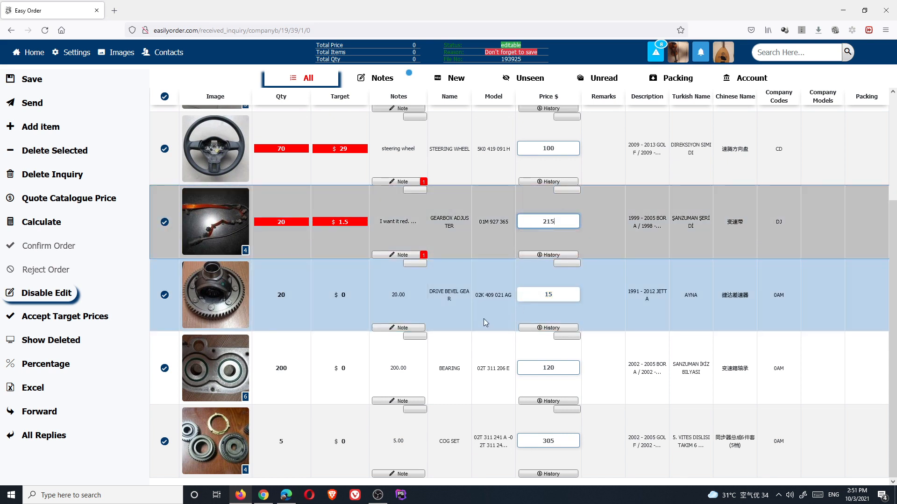
{"action": "left_click", "coordinate": [148, 388]}
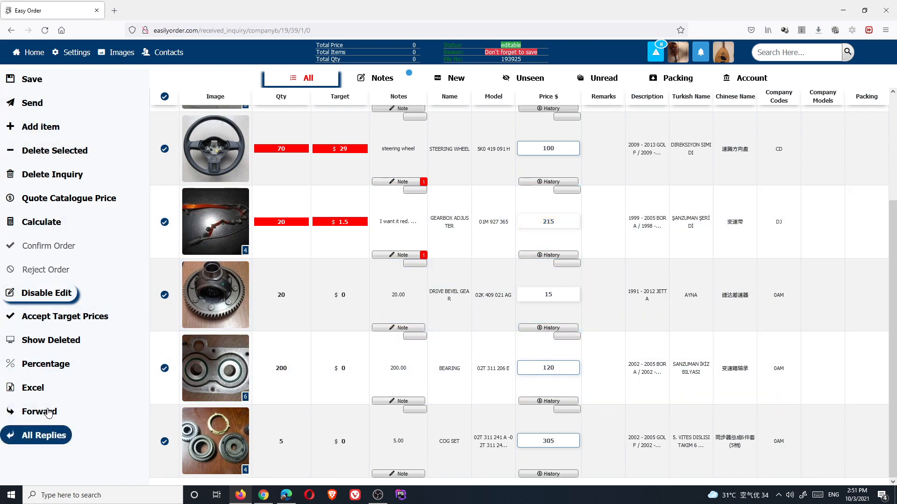
Increase the prices of all selected items by 10 percent and check them through to the cog set
{"action": "left_click", "coordinate": [45, 365]}
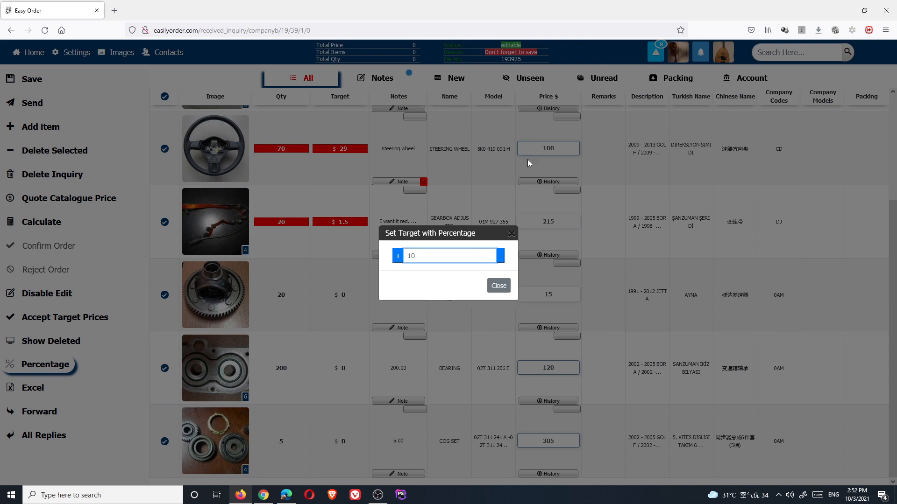
{"action": "left_click", "coordinate": [398, 257]}
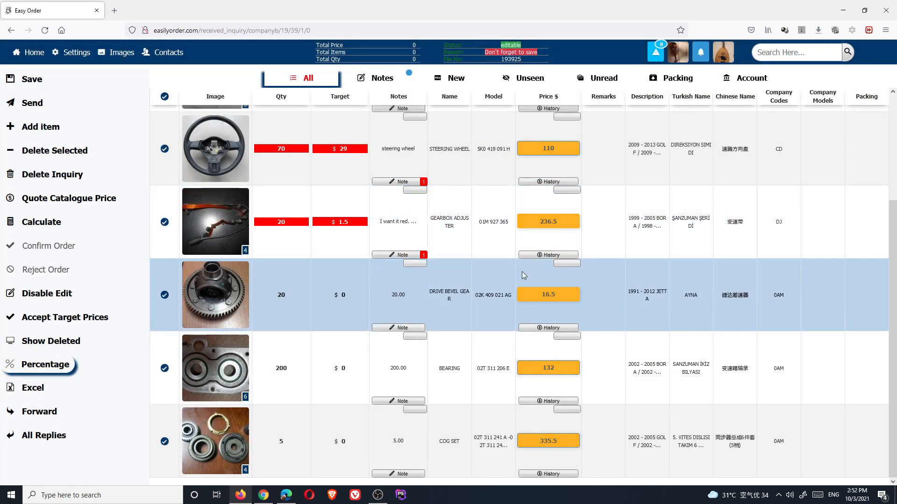
{"action": "scroll", "coordinate": [559, 342], "scroll_direction": "up", "scroll_amount": 3}
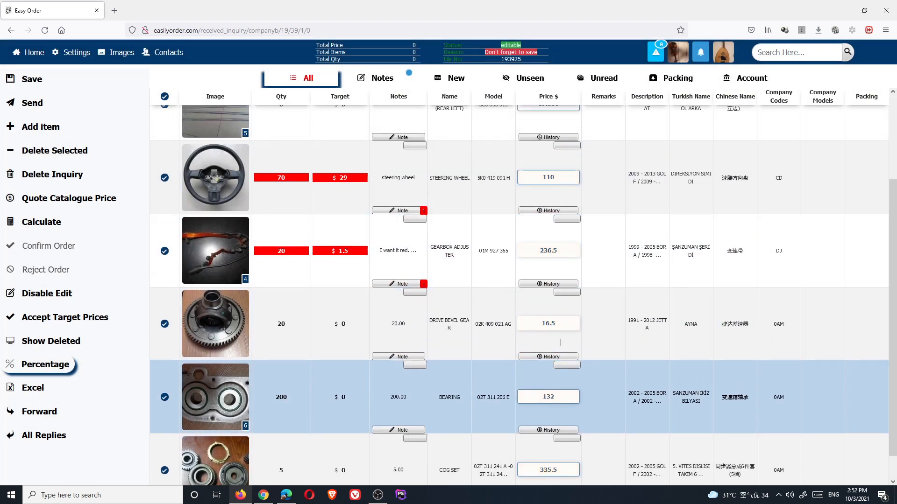
{"action": "scroll", "coordinate": [559, 343], "scroll_direction": "down", "scroll_amount": 3}
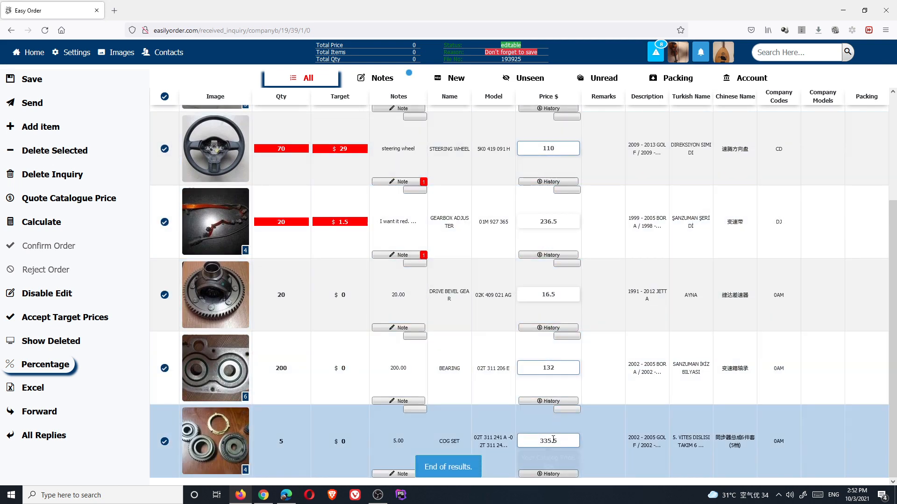
{"action": "mouse_move", "coordinate": [551, 442]}
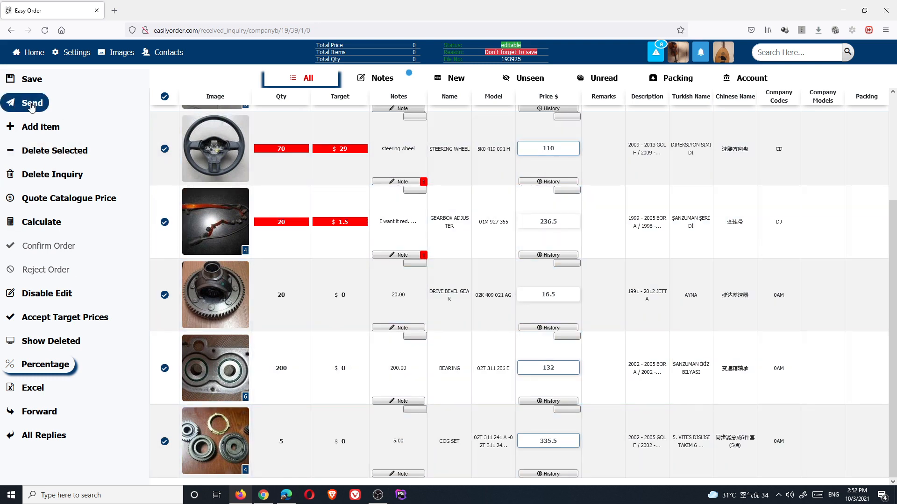
Add the drive bevel gear with model 02T 311 198 B from the product list to the inquiry and view the new item
{"action": "left_click", "coordinate": [40, 130]}
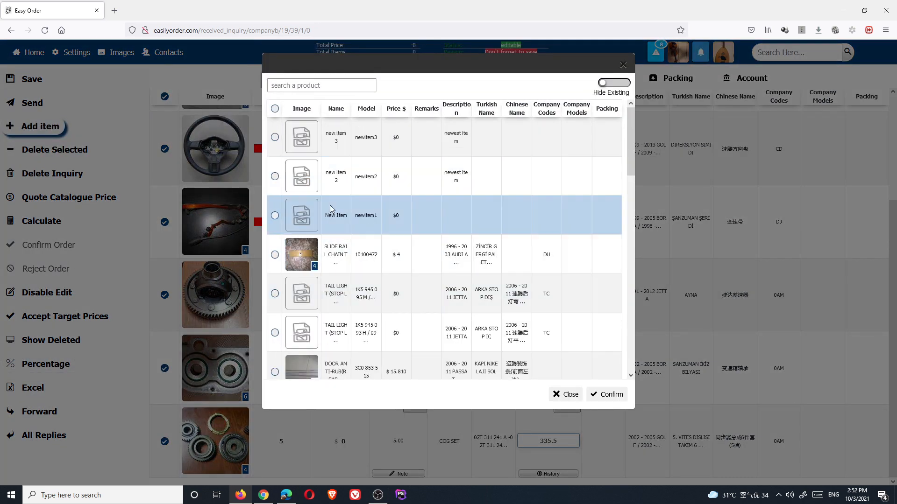
{"action": "left_click", "coordinate": [139, 244]}
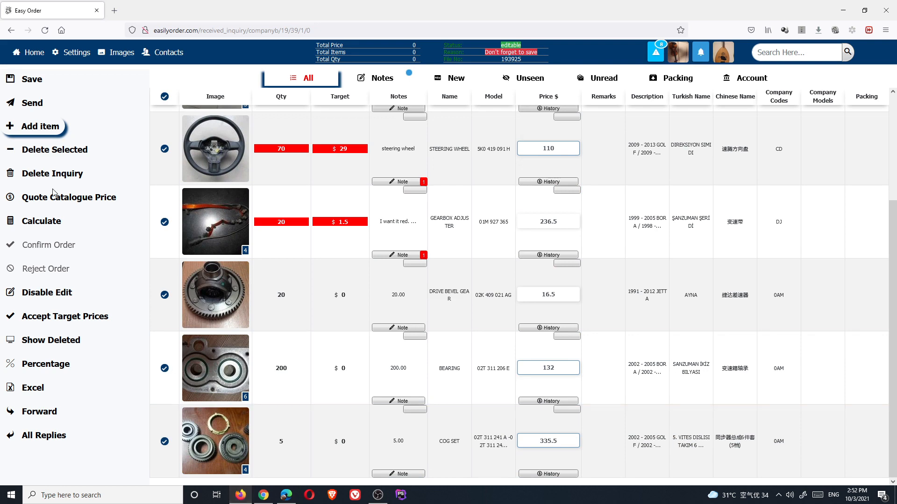
{"action": "left_click", "coordinate": [38, 126]}
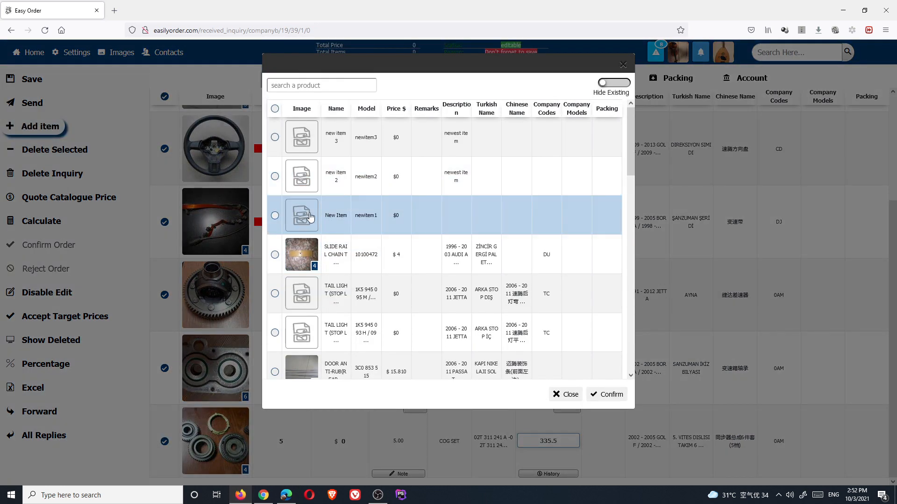
{"action": "scroll", "coordinate": [310, 217], "scroll_direction": "down", "scroll_amount": 8}
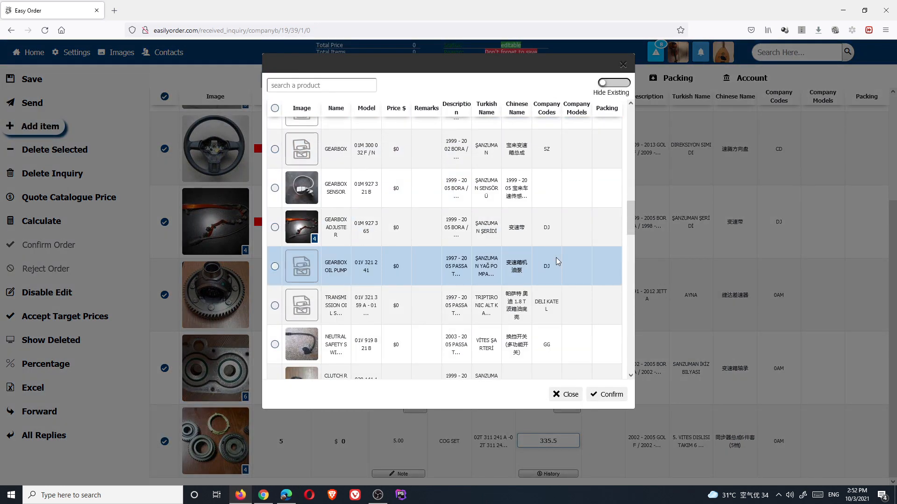
{"action": "left_click_drag", "start_coordinate": [634, 217], "coordinate": [633, 257]}
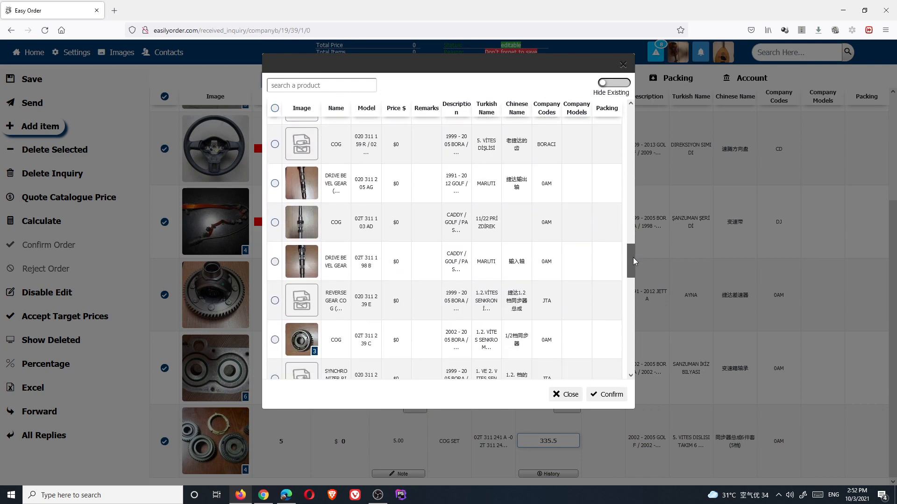
{"action": "left_click", "coordinate": [275, 261]}
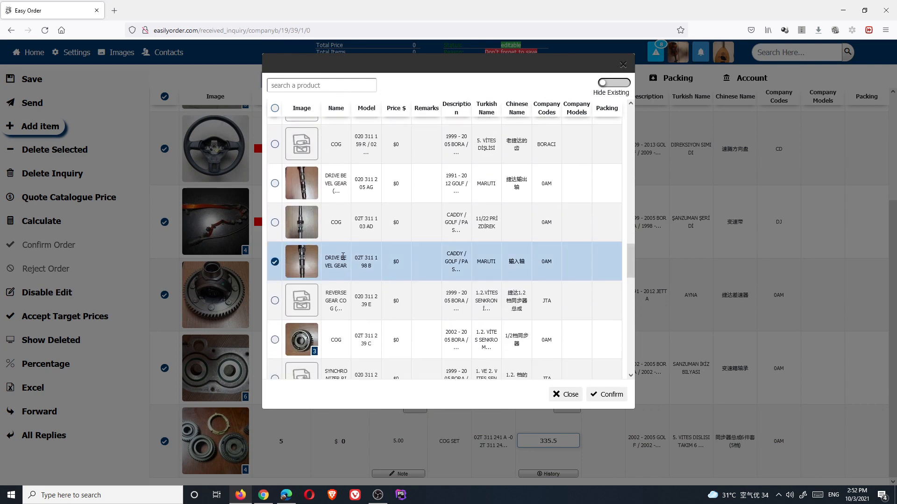
{"action": "left_click", "coordinate": [604, 394]}
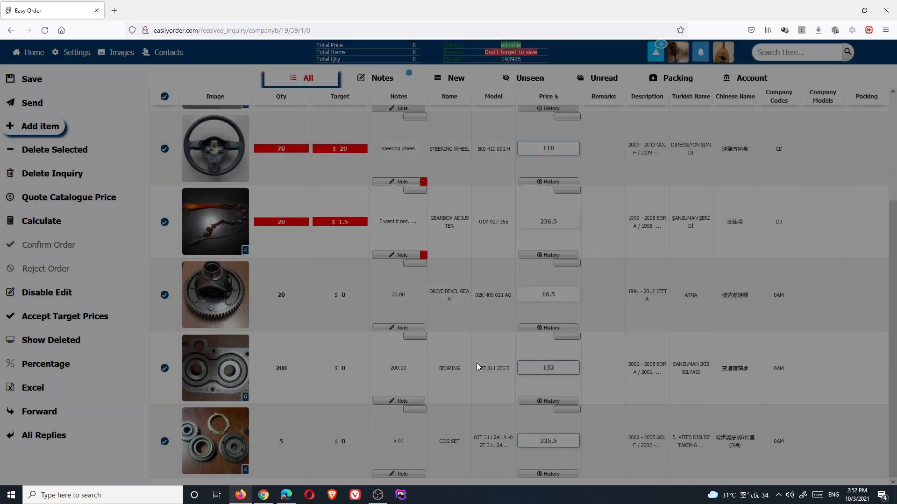
{"action": "left_click", "coordinate": [456, 461]}
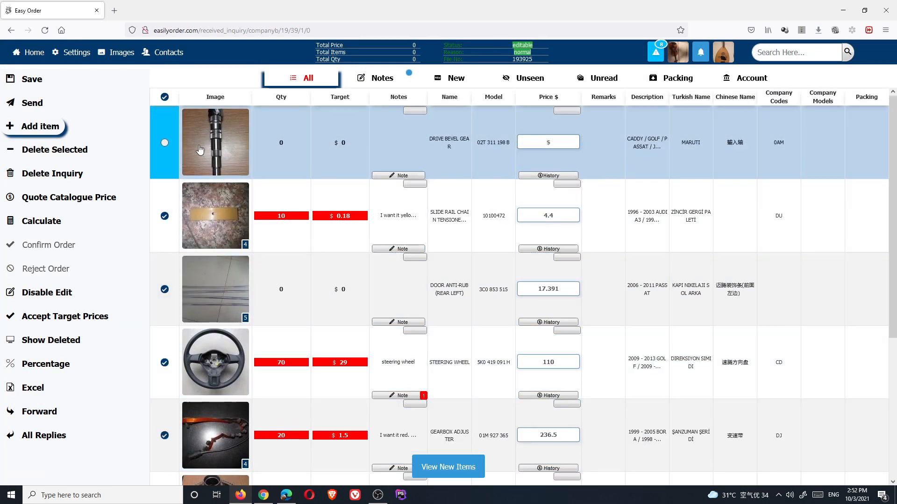
Set the price of the newly added drive bevel gear 02T 311 198 B to 210
{"action": "mouse_move", "coordinate": [520, 147]}
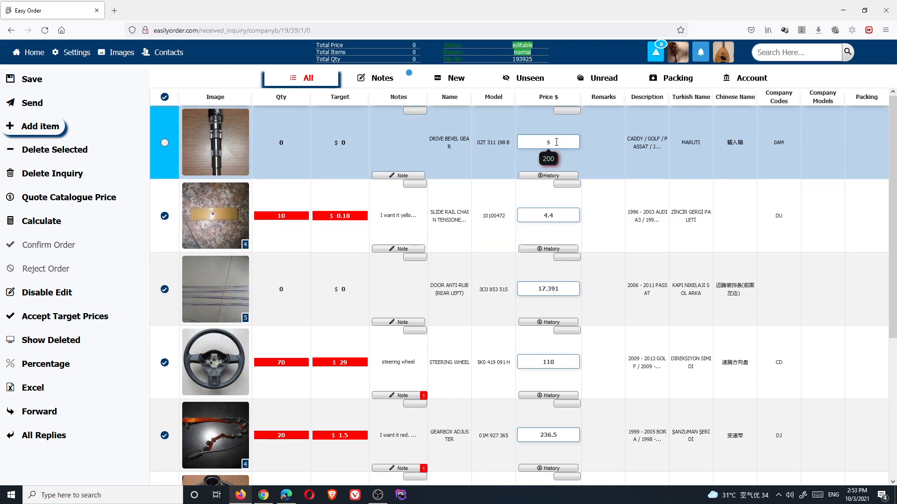
{"action": "left_click", "coordinate": [555, 142]}
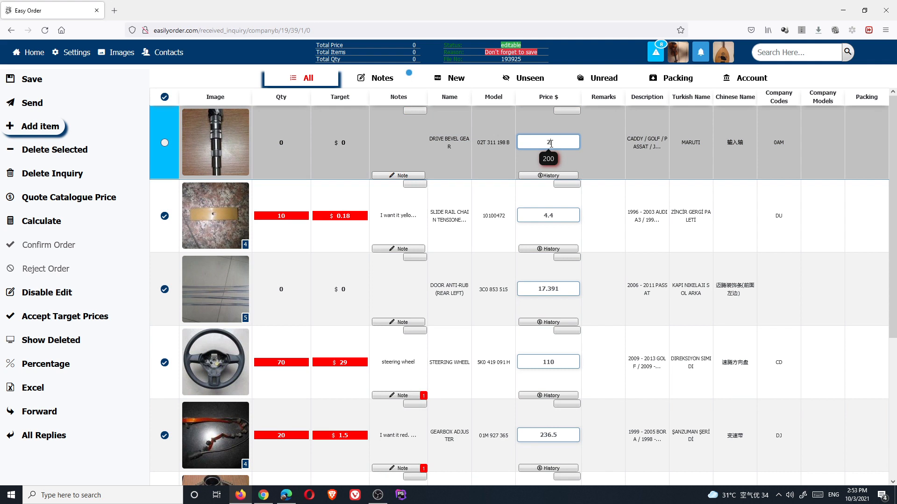
{"action": "type", "text": "210"}
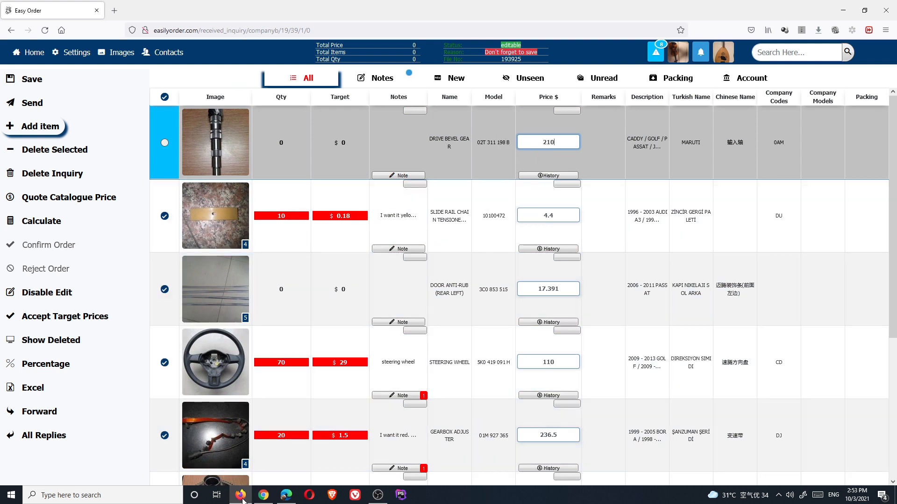
Send the sub-user colleague the note "what price do you want to quote" on drive bevel gear 02T 311 198 B and review the note
{"action": "mouse_move", "coordinate": [242, 501]}
{"action": "left_click", "coordinate": [415, 112]}
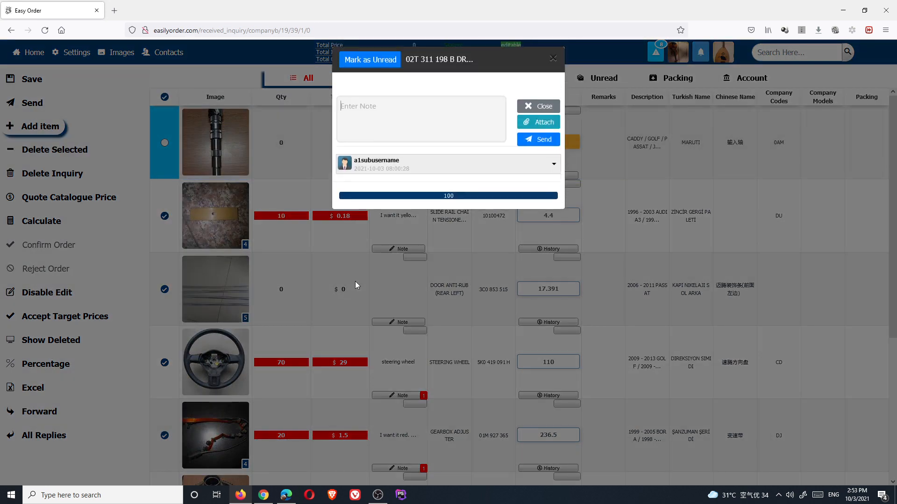
{"action": "left_click", "coordinate": [411, 176]}
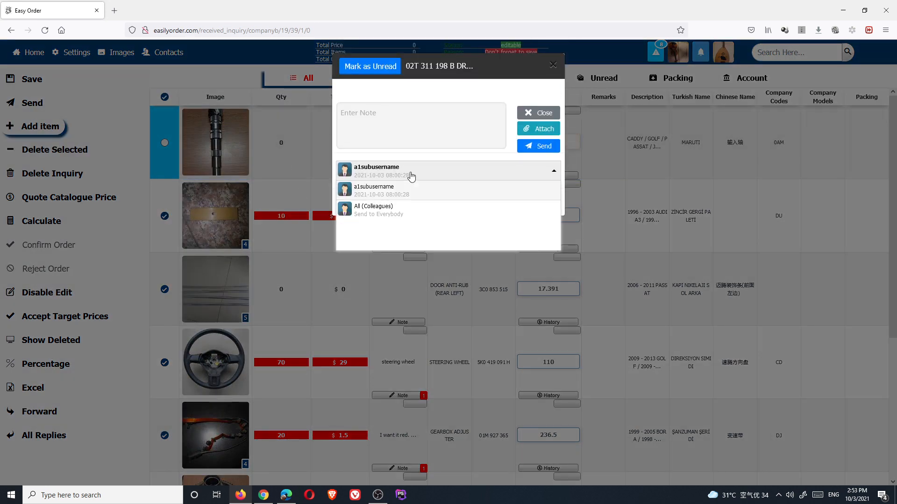
{"action": "left_click", "coordinate": [381, 191]}
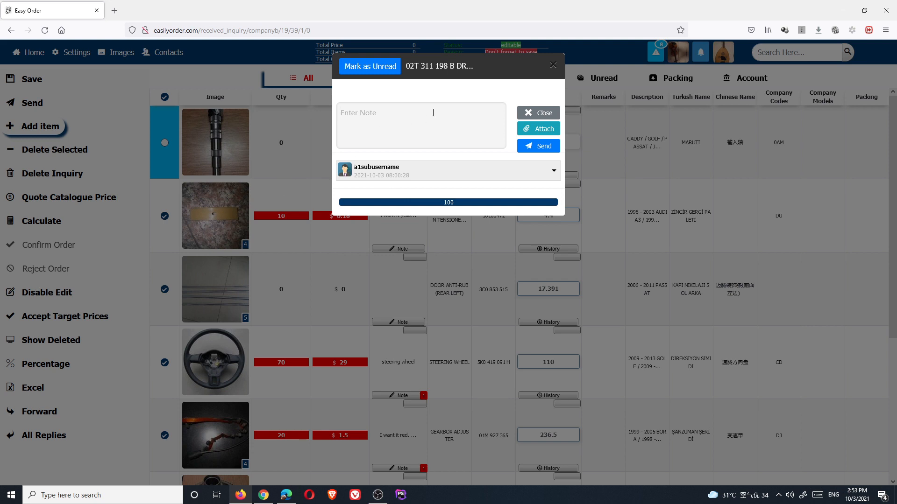
{"action": "type", "text": "what price do"}
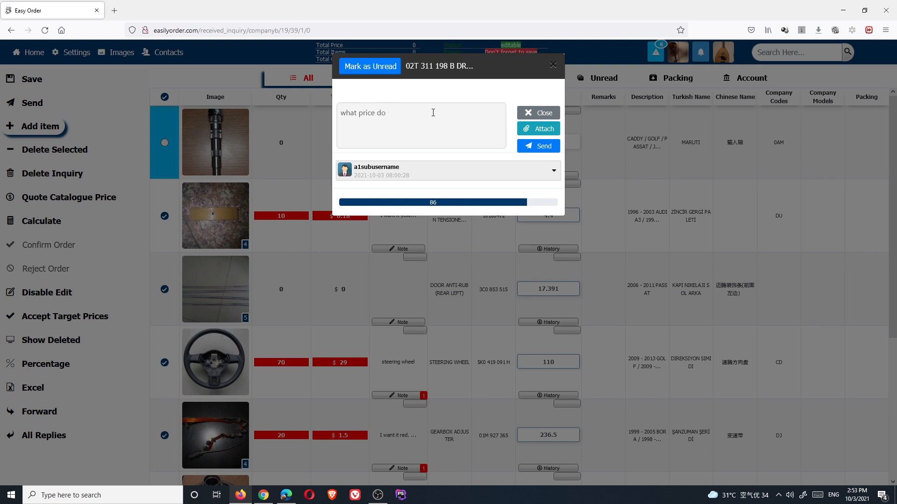
{"action": "type", "text": " you want to quote"}
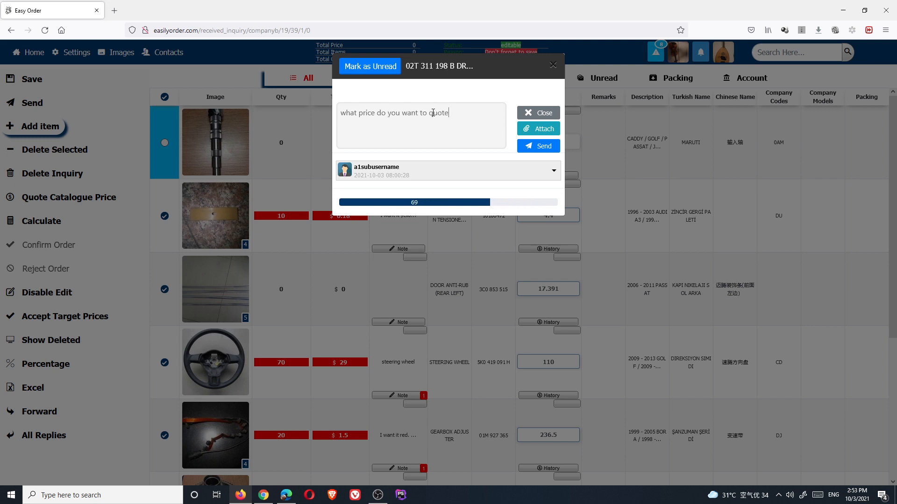
{"action": "left_click", "coordinate": [538, 146]}
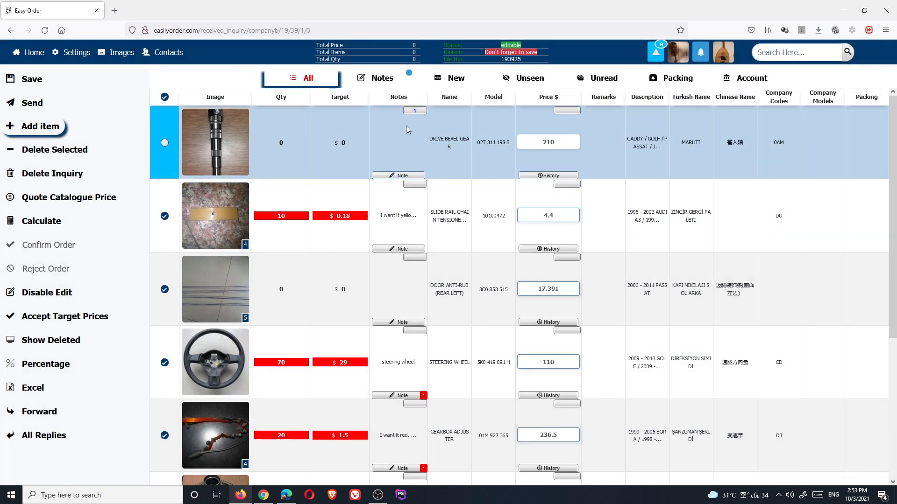
{"action": "left_click", "coordinate": [415, 115]}
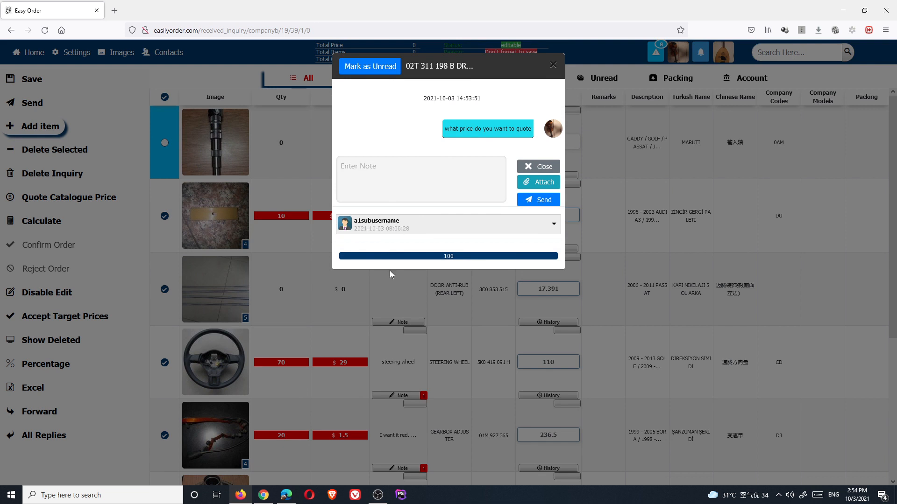
{"action": "left_click", "coordinate": [456, 310]}
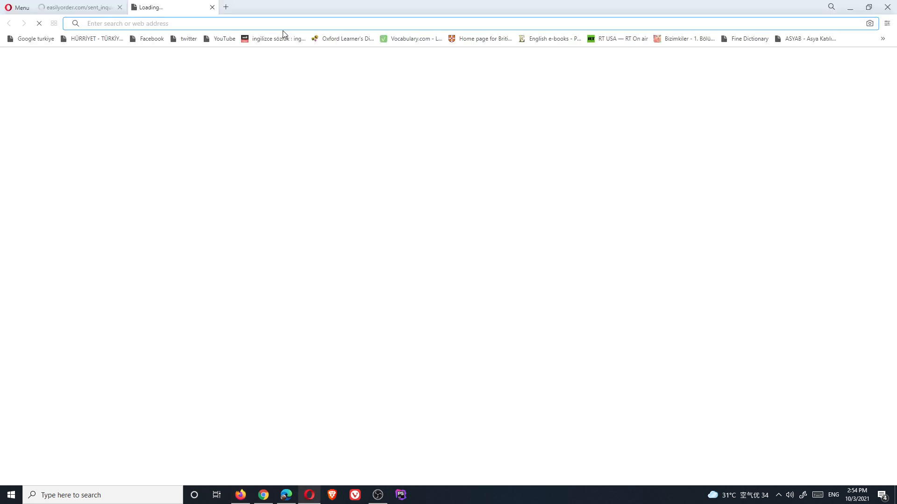
Switch to Opera and load easilyorder.com, closing the previously open Easy Order tab
{"action": "type", "text": "easilyorder.com"}
{"action": "key", "text": "Return"}
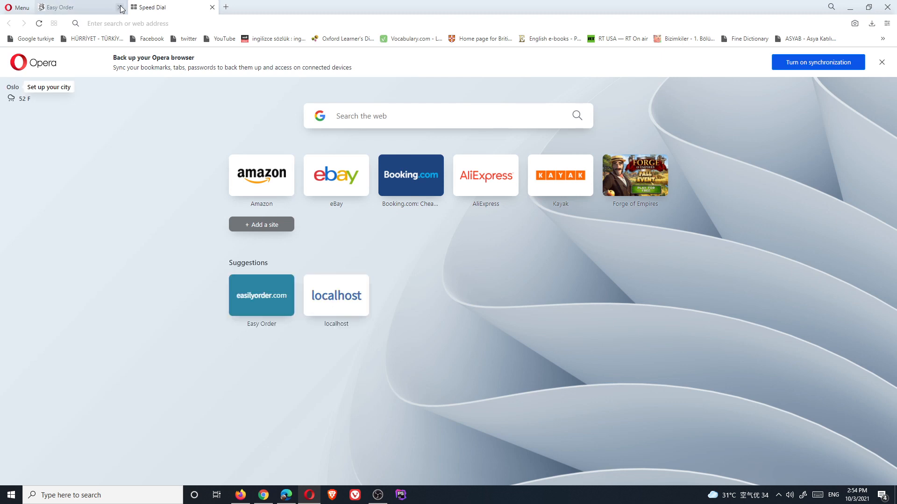
{"action": "left_click", "coordinate": [120, 7]}
{"action": "left_click", "coordinate": [139, 23]}
{"action": "type", "text": "easilyorder.com"}
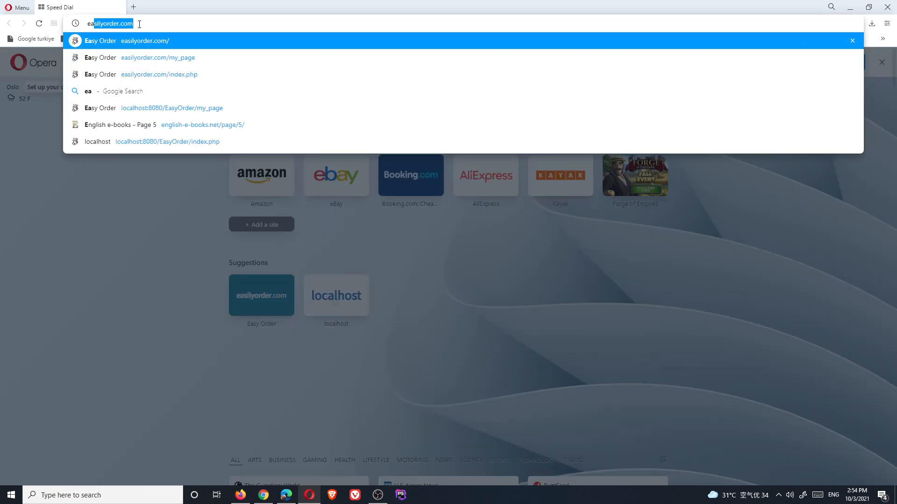
{"action": "key", "text": "Return"}
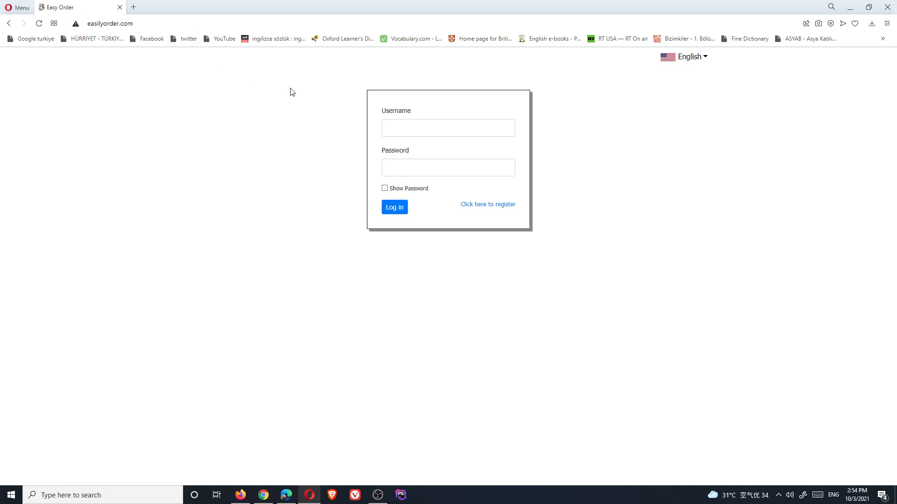
Try to log in with a sub-user username and the account password
{"action": "left_click", "coordinate": [409, 126]}
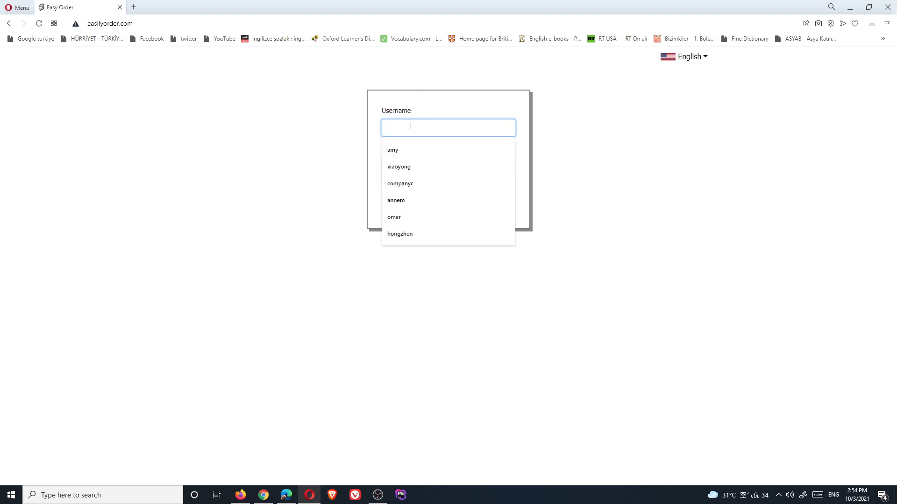
{"action": "type", "text": "a1subuser"}
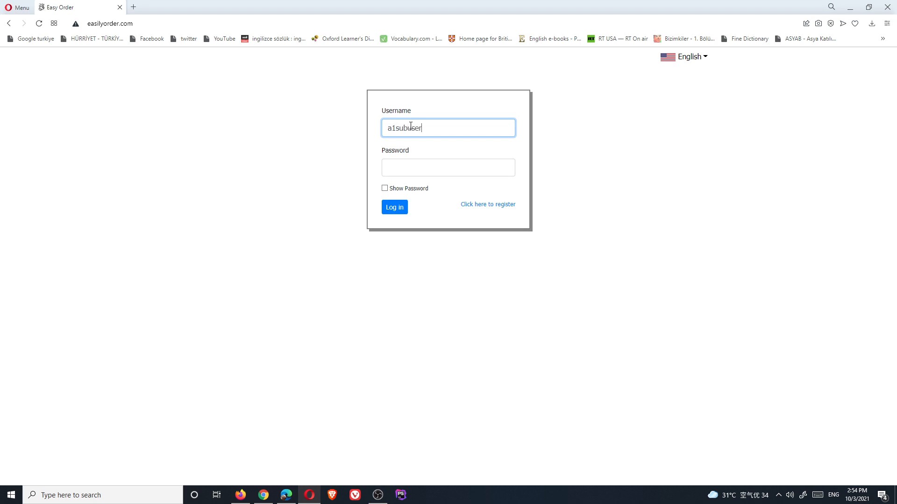
{"action": "key", "text": "Tab"}
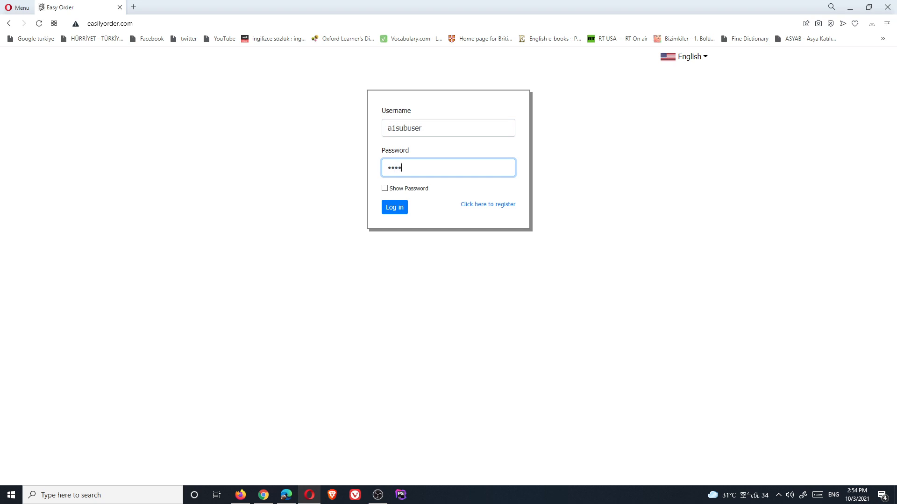
{"action": "key", "text": "Return"}
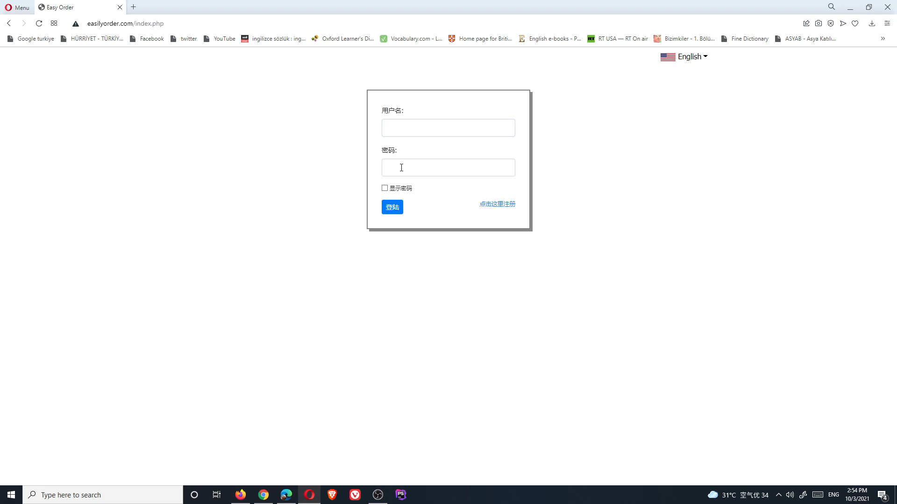
{"action": "left_click", "coordinate": [490, 302]}
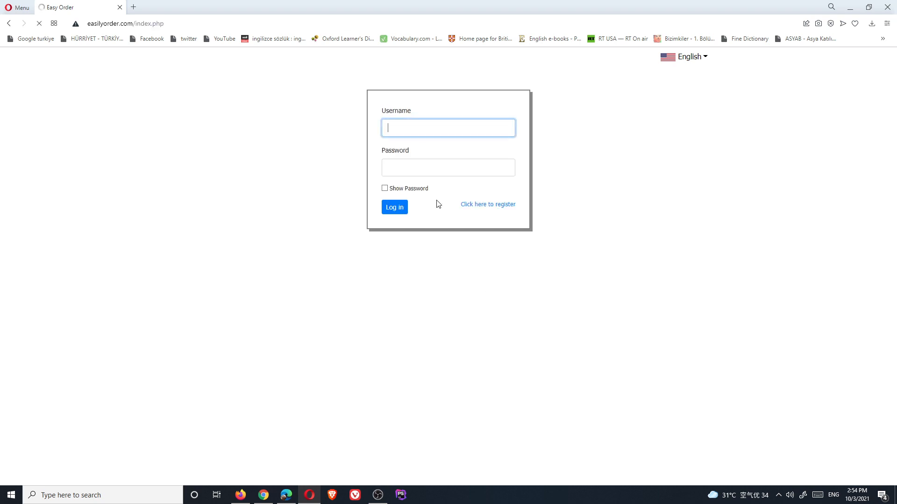
Log in to Easy Order with company A's sub-user username and the account password
{"action": "left_click", "coordinate": [427, 135]}
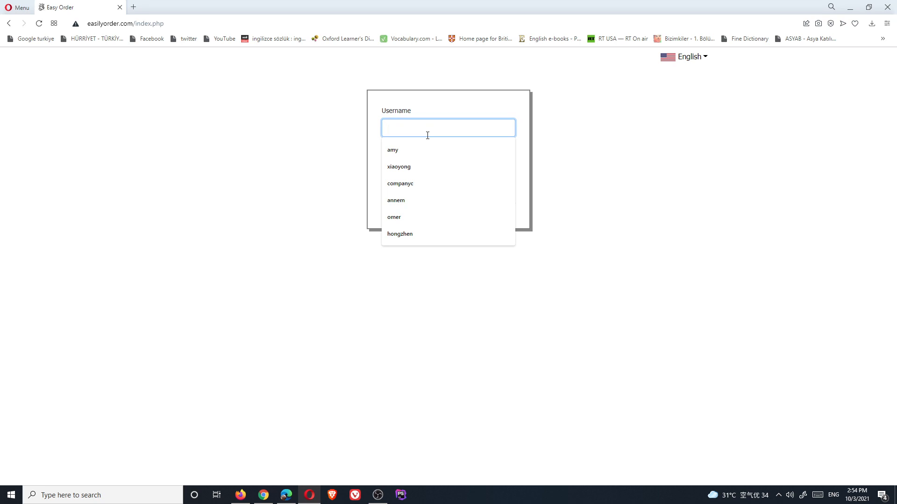
{"action": "type", "text": "companyasubuser"}
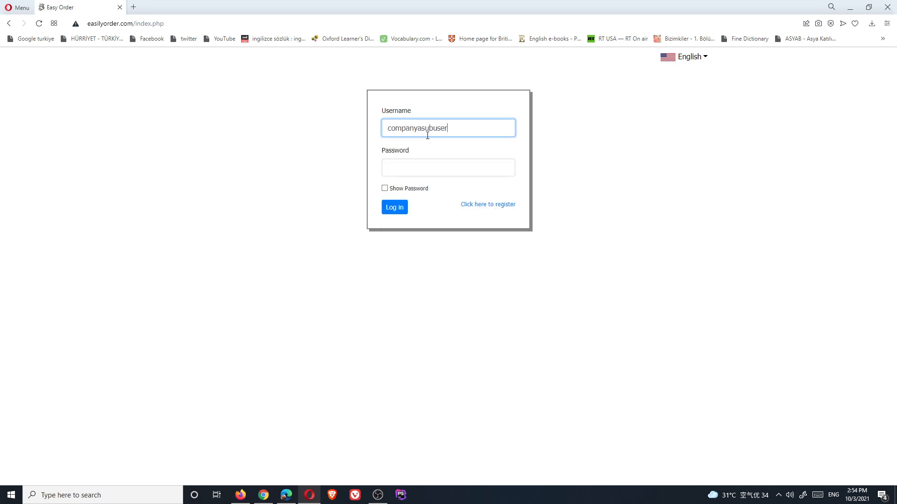
{"action": "left_click", "coordinate": [416, 169]}
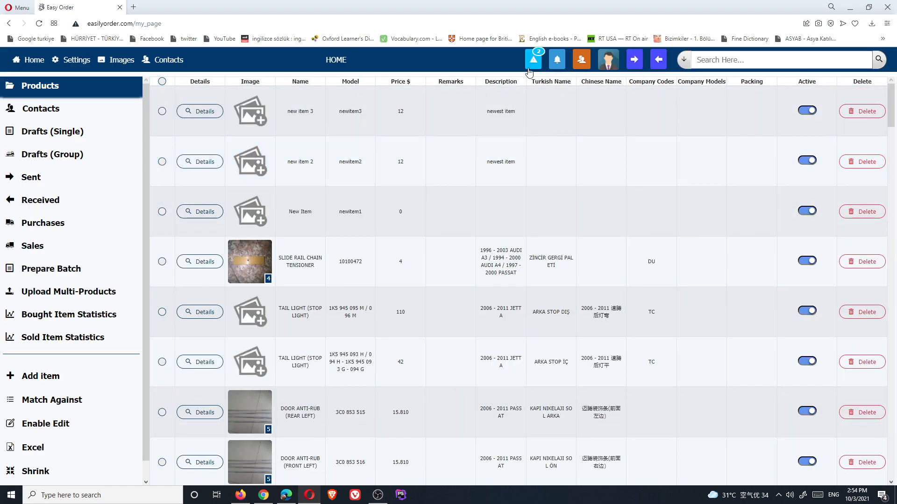
Check the notifications, open company B's inquiry from the received inquiries, and show the notification list there
{"action": "left_click", "coordinate": [535, 61]}
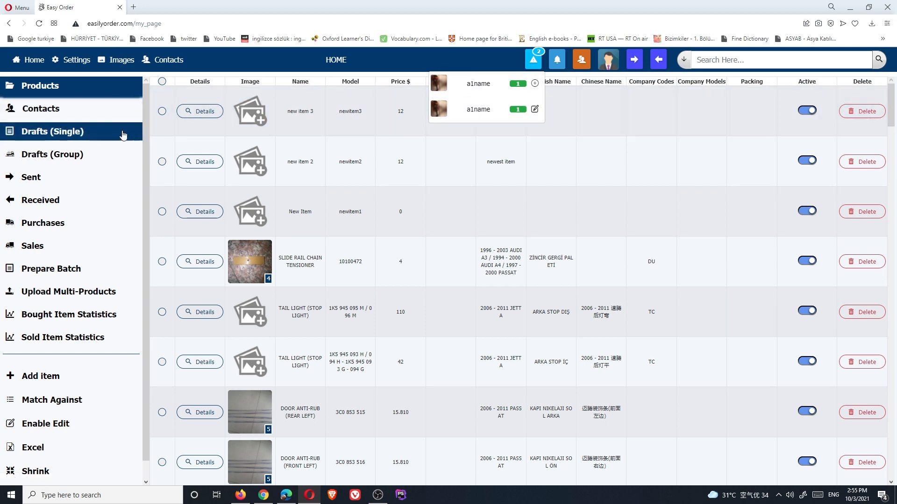
{"action": "left_click", "coordinate": [40, 136]}
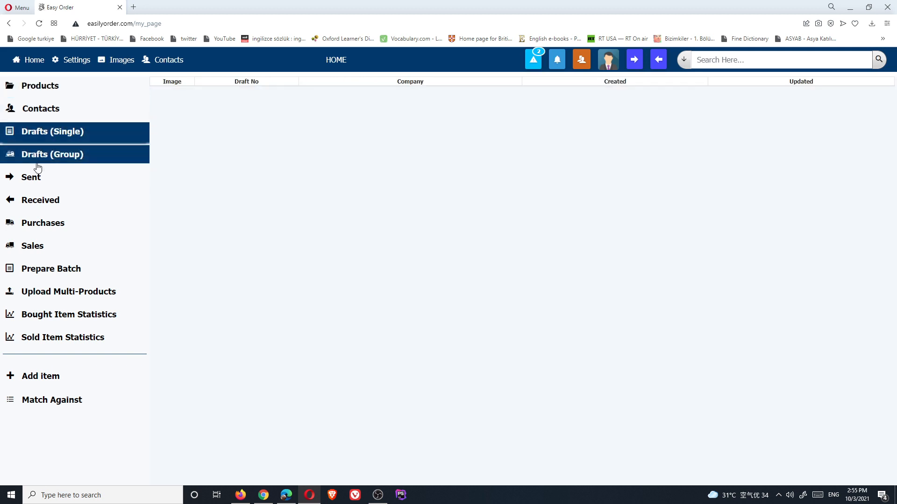
{"action": "left_click", "coordinate": [42, 206]}
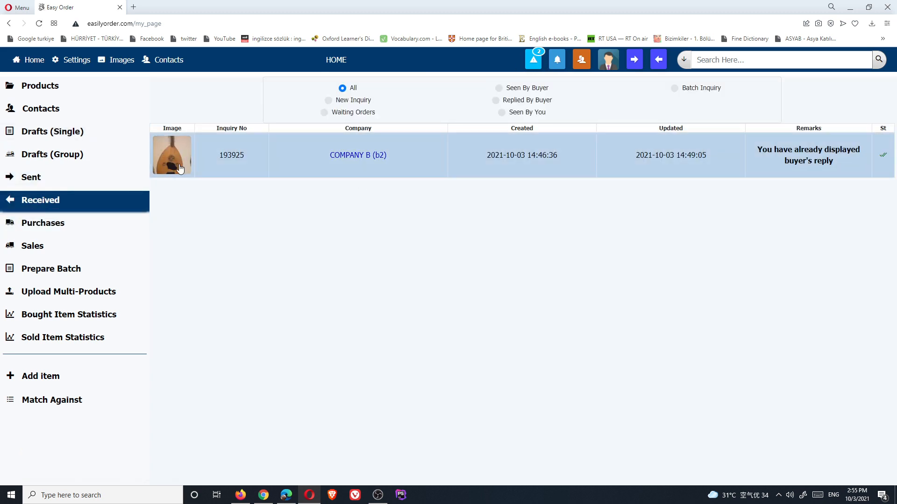
{"action": "left_click", "coordinate": [365, 162]}
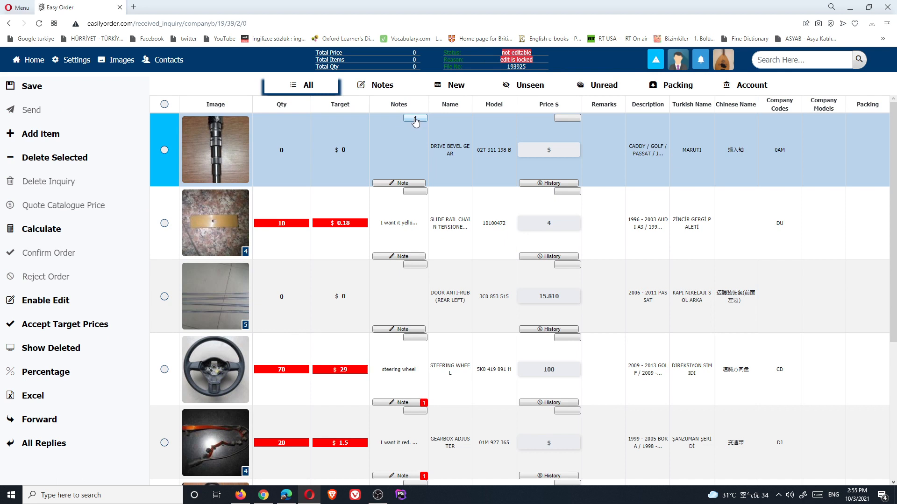
{"action": "left_click", "coordinate": [655, 65]}
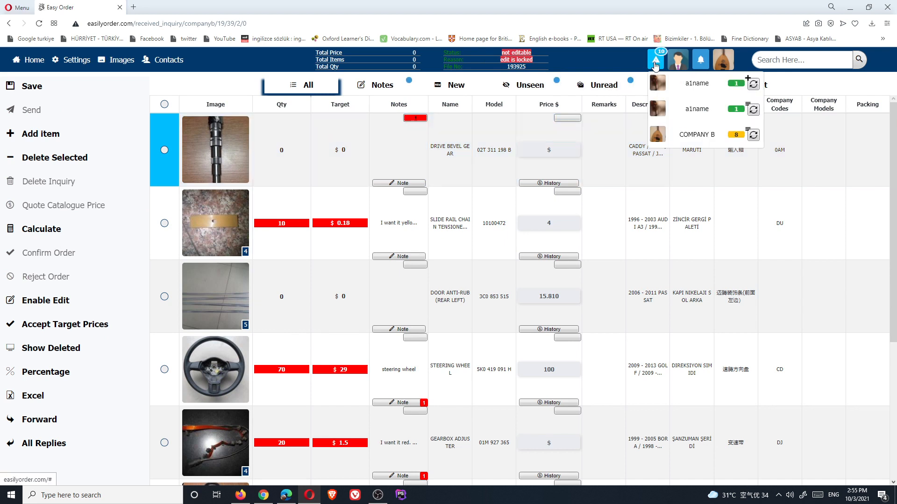
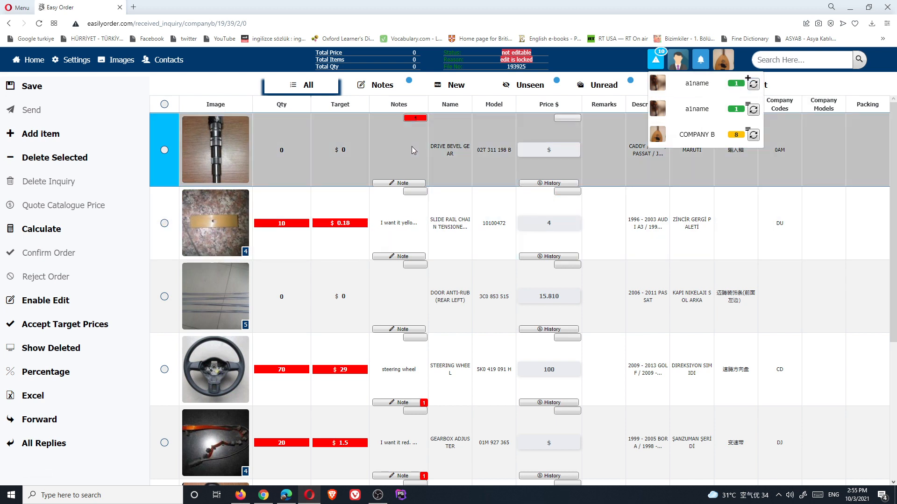
Open the colleague note on drive bevel gear 02T 311 198 B and reply "I don't have any idea"
{"action": "left_click", "coordinate": [415, 119]}
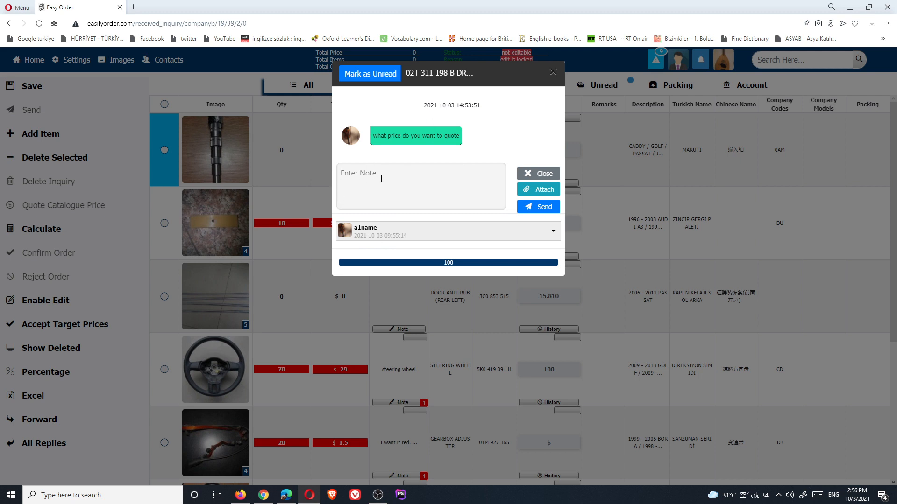
{"action": "type", "text": "I don't have any "}
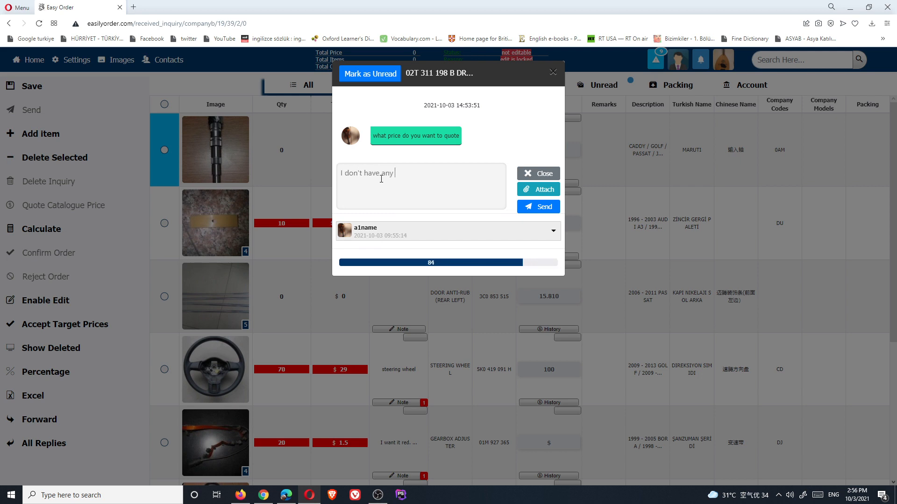
{"action": "type", "text": "idea"}
{"action": "key", "text": "Return"}
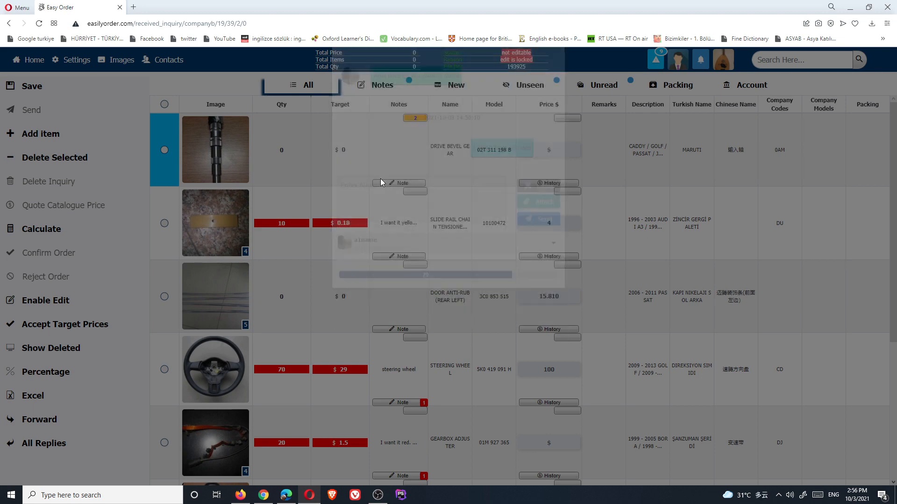
Switch back to Firefox, show the inquiry's notifications, check the sub-user's entry and dismiss the alert
{"action": "left_click", "coordinate": [241, 495]}
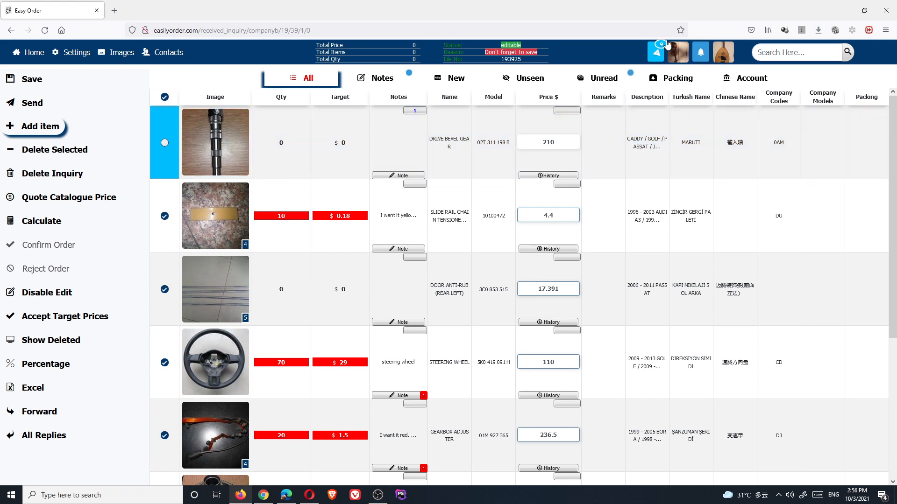
{"action": "left_click", "coordinate": [656, 55]}
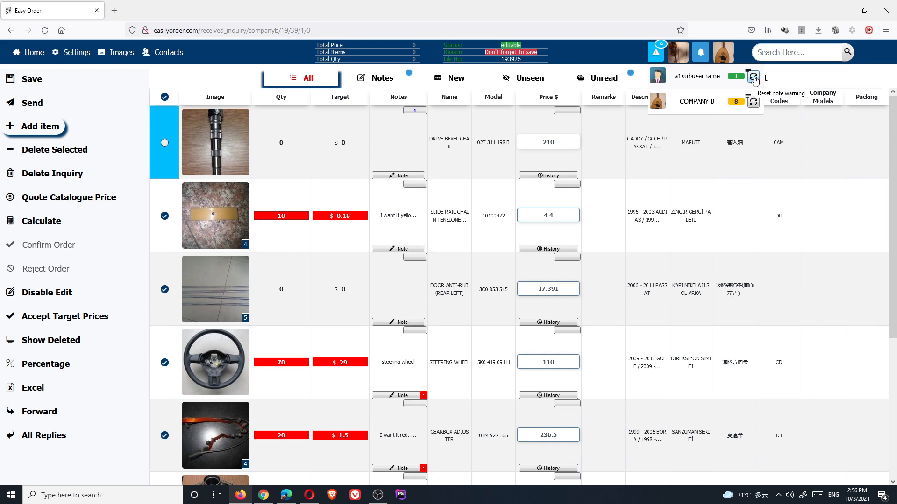
{"action": "left_click", "coordinate": [701, 77]}
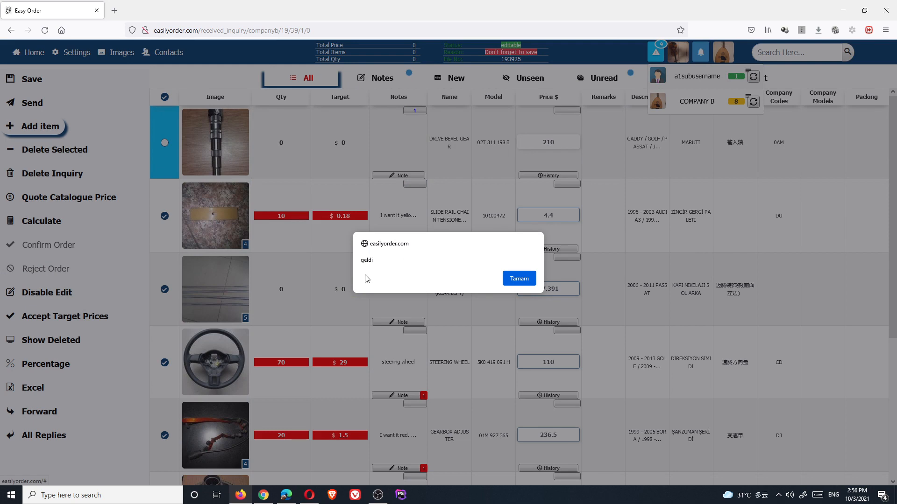
{"action": "left_click", "coordinate": [518, 279]}
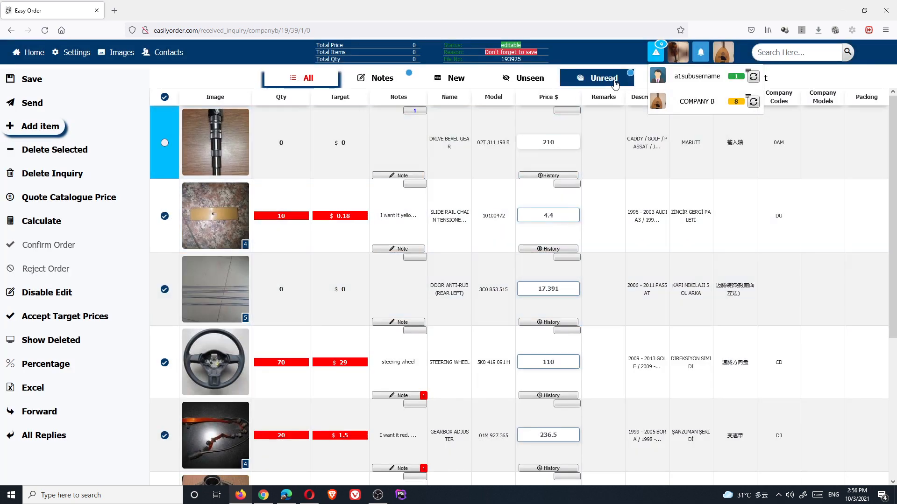
Save the inquiry while showing its unread items, and read the sub-user's reply on drive bevel gear 02T 311 198 B
{"action": "left_click", "coordinate": [600, 79]}
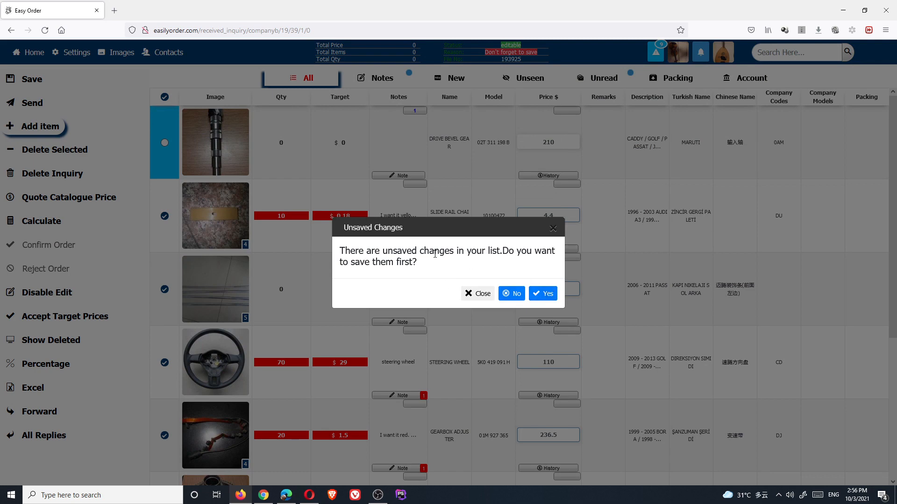
{"action": "left_click", "coordinate": [543, 296]}
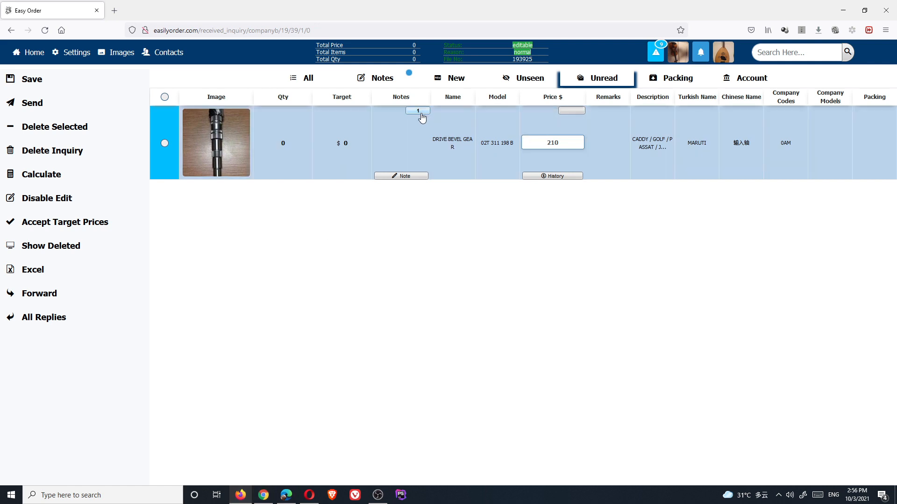
{"action": "left_click", "coordinate": [418, 112]}
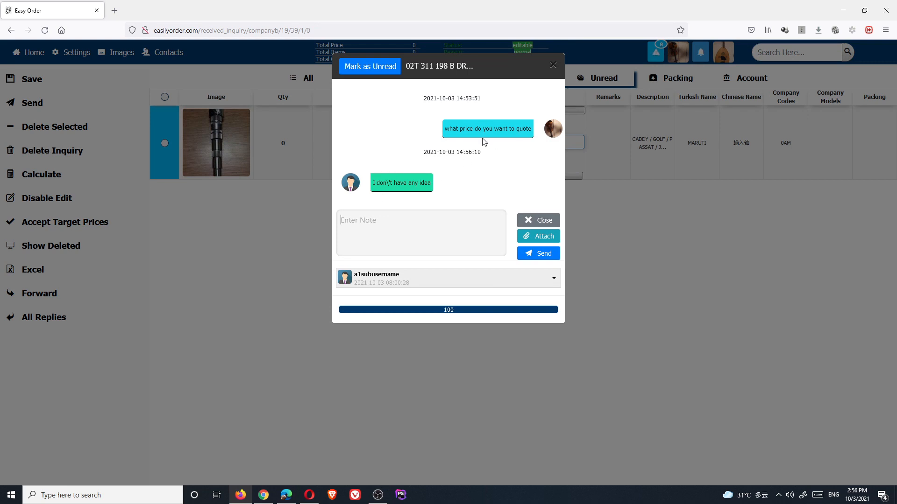
{"action": "left_click", "coordinate": [598, 253]}
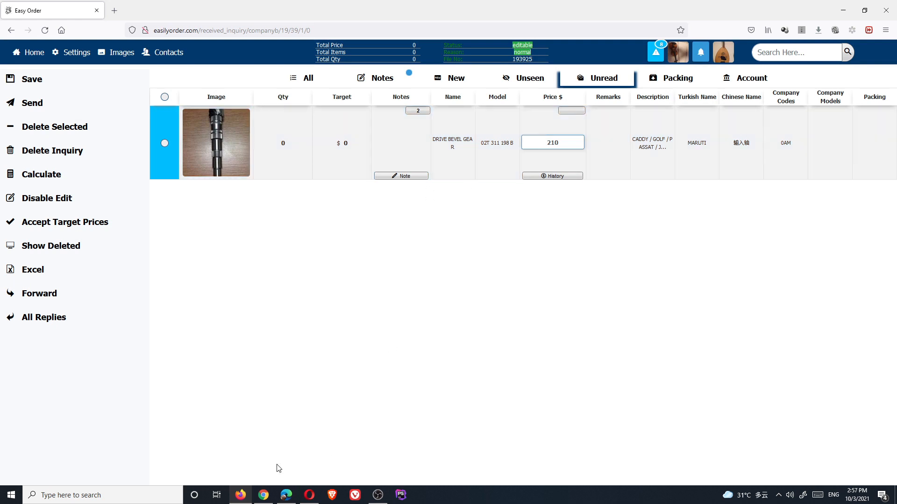
{"action": "left_click", "coordinate": [241, 496]}
{"action": "left_click", "coordinate": [241, 496]}
{"action": "left_click", "coordinate": [241, 497]}
{"action": "left_click", "coordinate": [243, 500]}
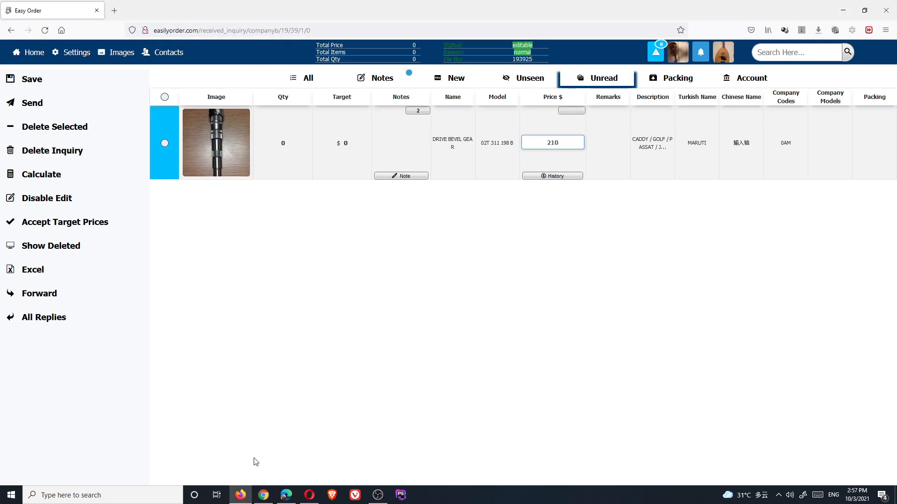
{"action": "left_click", "coordinate": [378, 495]}
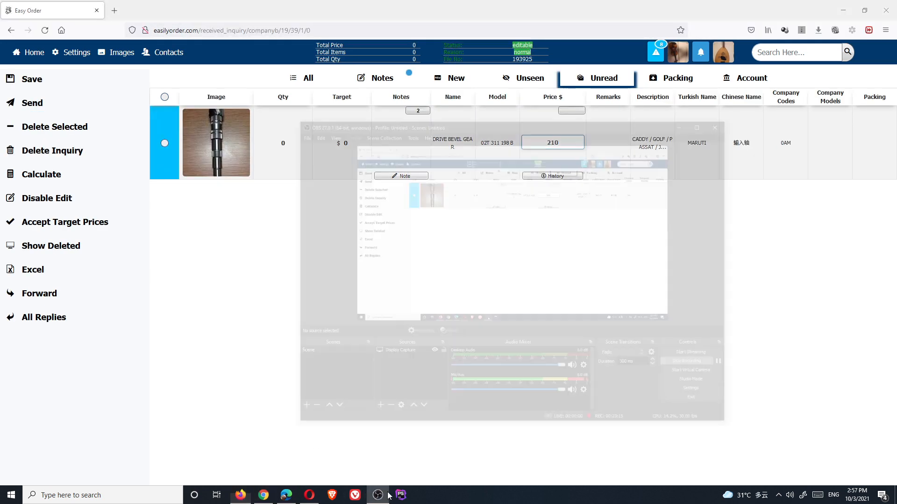
{"action": "left_click", "coordinate": [780, 319]}
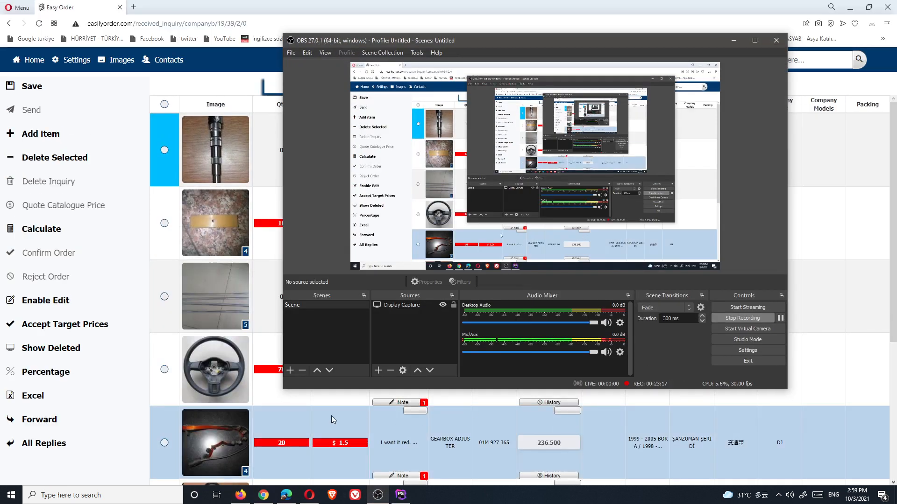
{"action": "left_click", "coordinate": [146, 342]}
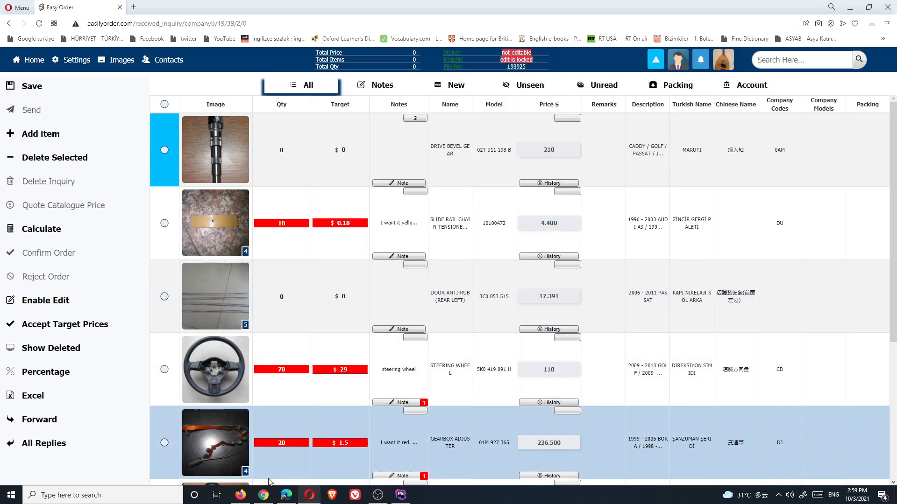
{"action": "mouse_move", "coordinate": [309, 501]}
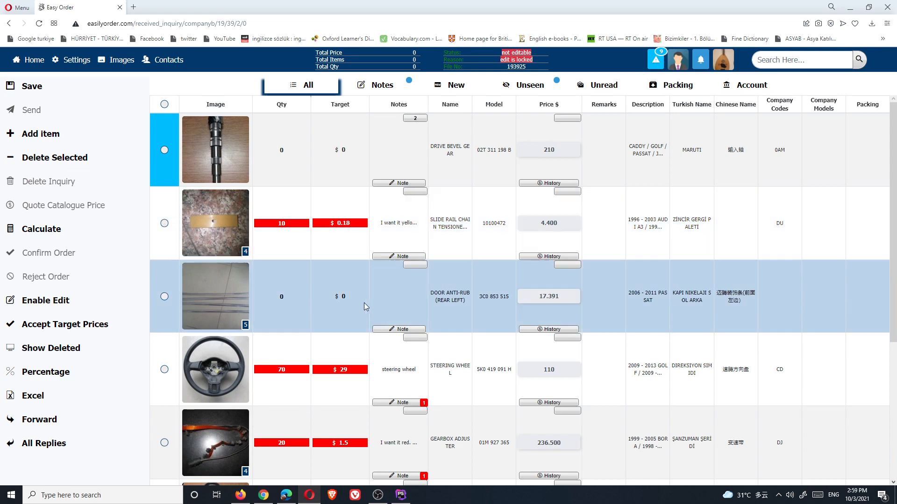
Switch back to Firefox, list the inquiry's items with notes, and look through the full item list again
{"action": "left_click", "coordinate": [241, 496]}
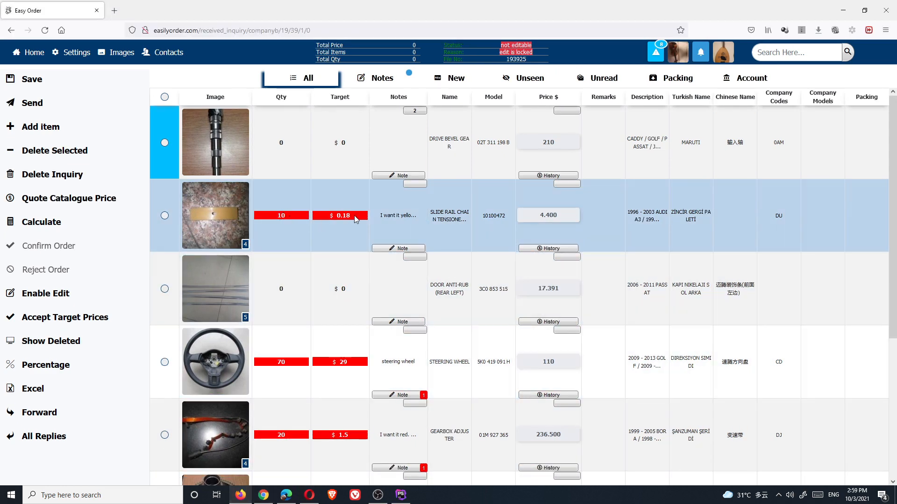
{"action": "left_click", "coordinate": [339, 368]}
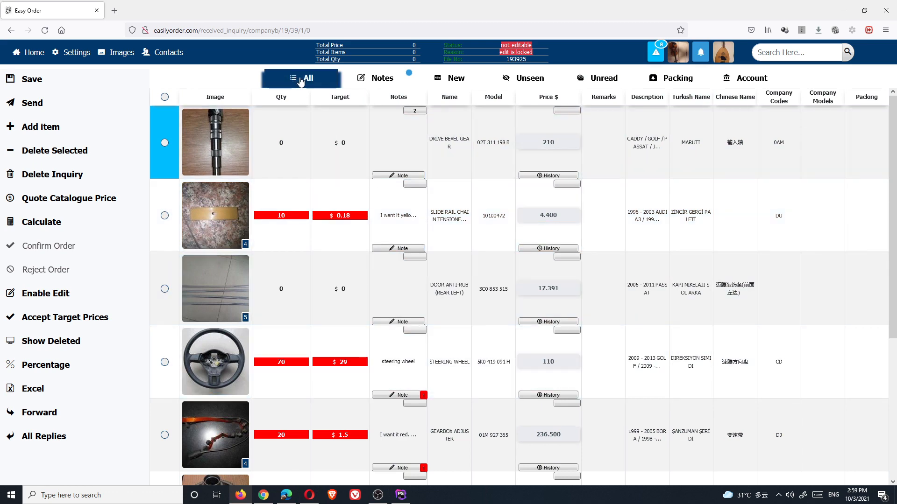
{"action": "left_click", "coordinate": [379, 79]}
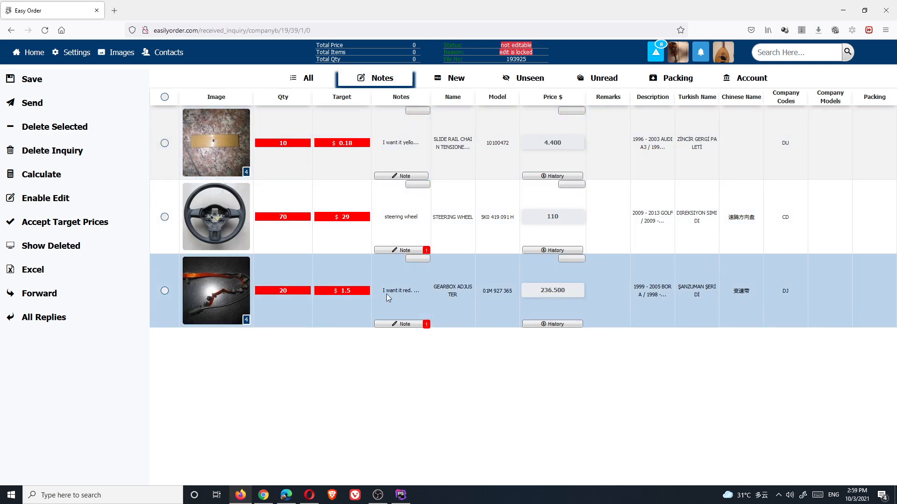
{"action": "left_click", "coordinate": [301, 79]}
{"action": "scroll", "coordinate": [286, 264], "scroll_direction": "down", "scroll_amount": 3}
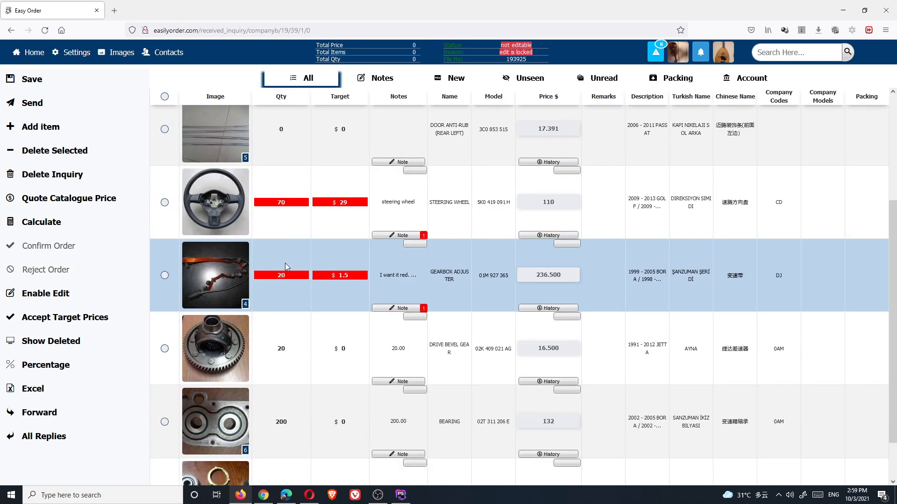
{"action": "scroll", "coordinate": [420, 186], "scroll_direction": "up", "scroll_amount": 3}
Reset the change highlights on the slide rail chain tensioner's target price and the steering wheel's quantity
{"action": "left_click", "coordinate": [654, 60]}
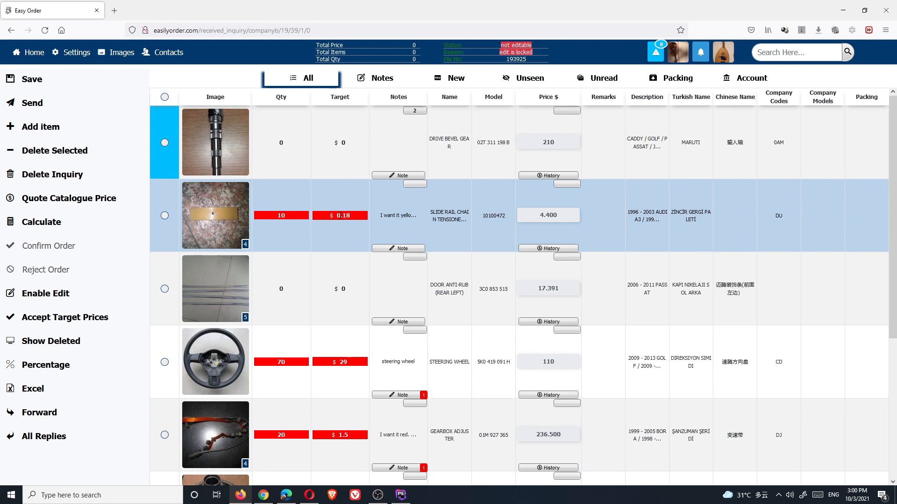
{"action": "double_click", "coordinate": [341, 215]}
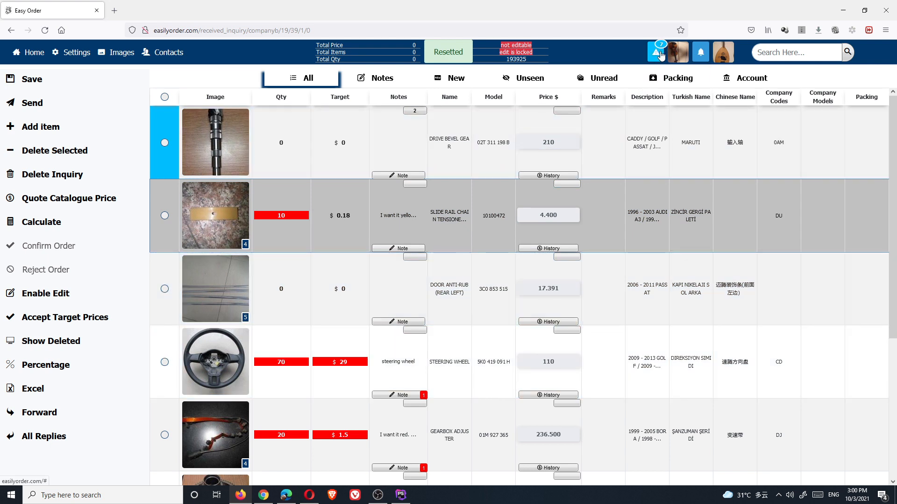
{"action": "left_click", "coordinate": [660, 56]}
{"action": "left_click", "coordinate": [659, 52]}
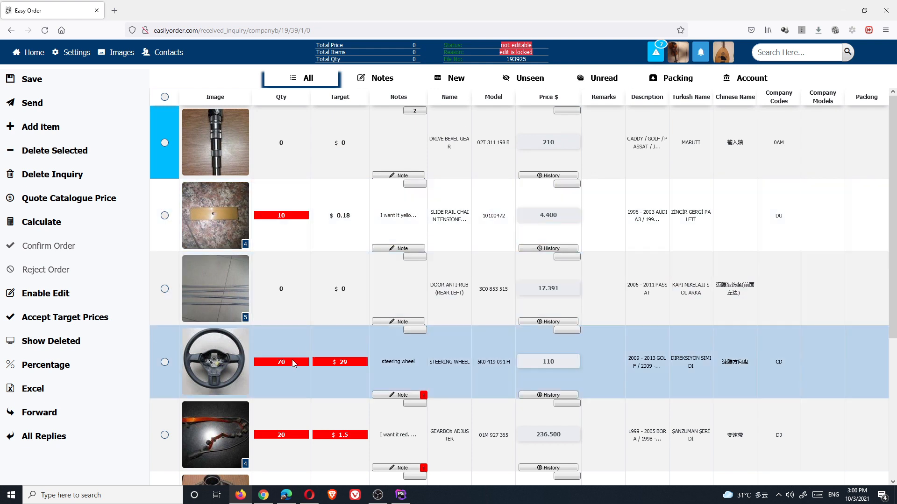
{"action": "left_click", "coordinate": [286, 363]}
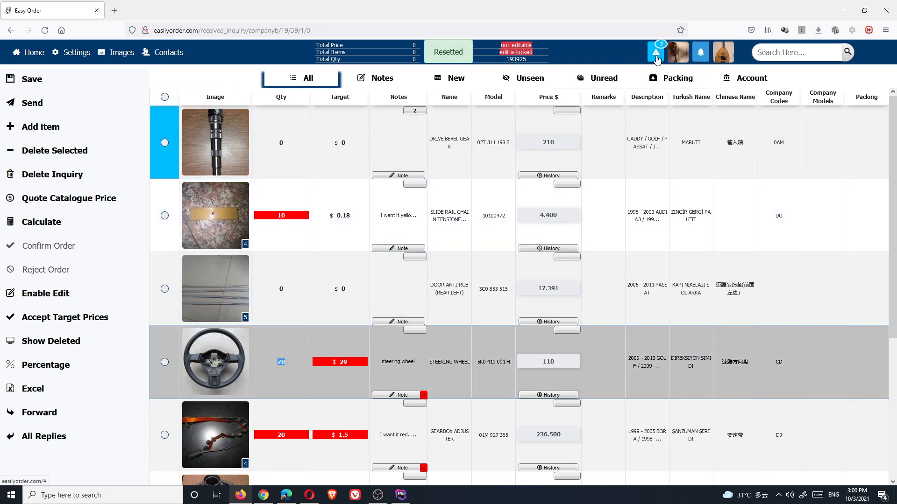
Filter the inquiry to items with notes, read the steering wheel's note conversation, and mark it as unread
{"action": "left_click", "coordinate": [384, 77]}
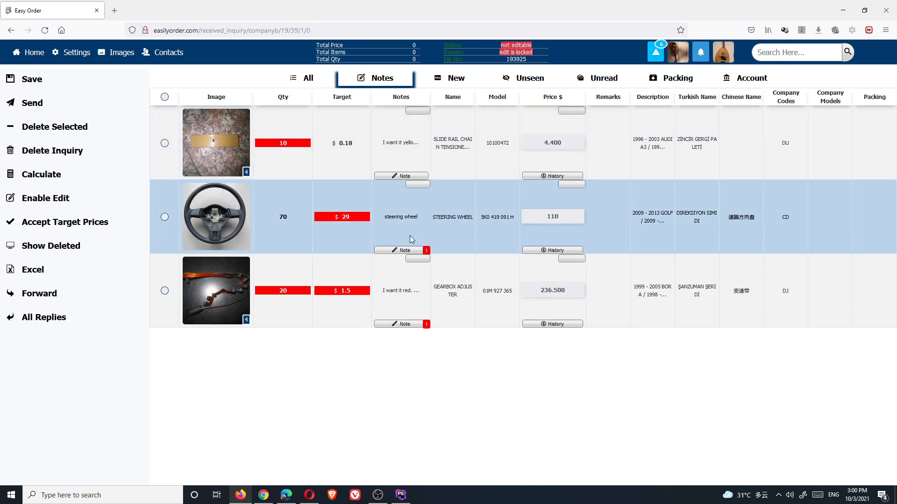
{"action": "left_click", "coordinate": [403, 251]}
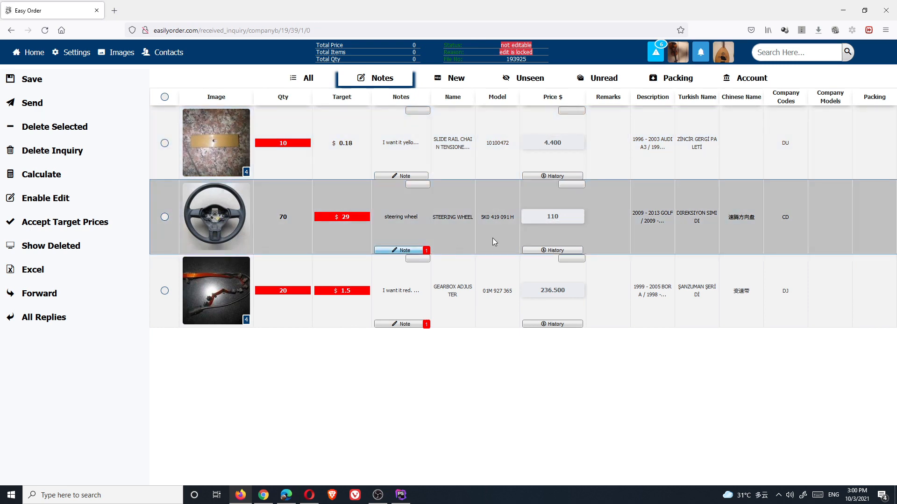
{"action": "left_click", "coordinate": [622, 361]}
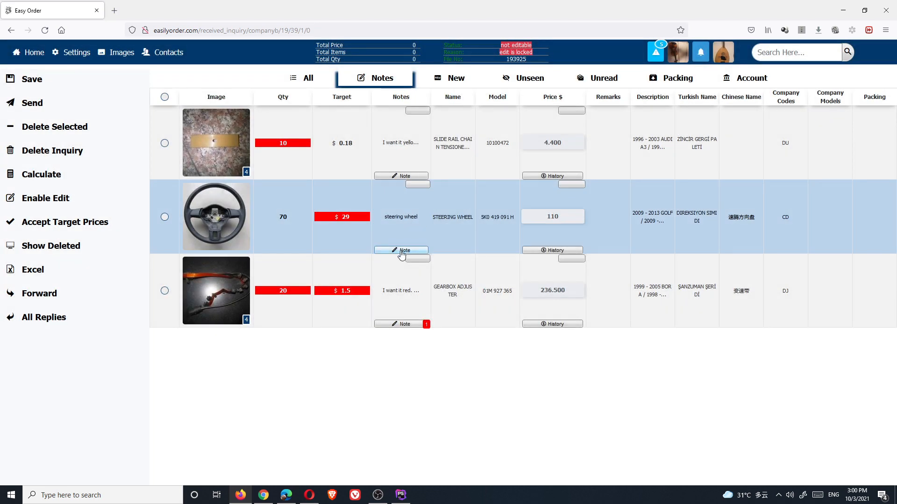
{"action": "left_click", "coordinate": [402, 253]}
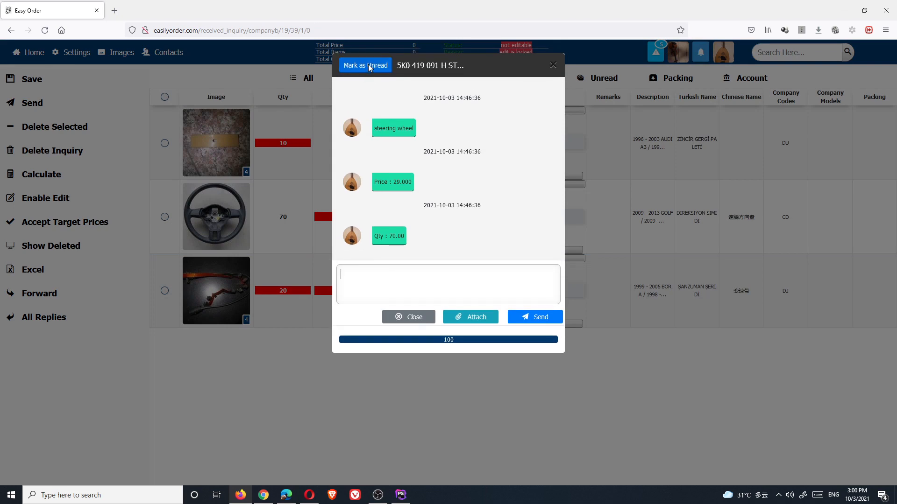
{"action": "left_click", "coordinate": [369, 68]}
{"action": "left_click", "coordinate": [645, 330]}
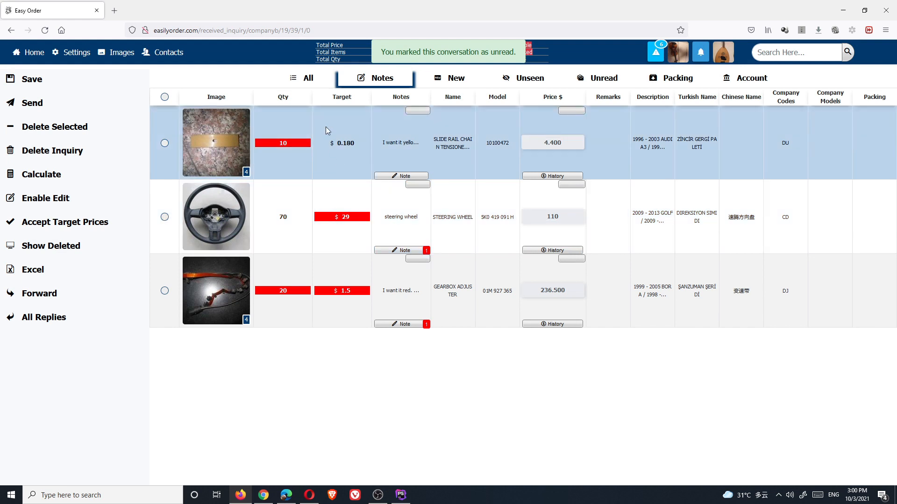
Show all items, compare the inquiry with the sub-user's view in Opera and company B's in Chrome, and return to Firefox
{"action": "left_click", "coordinate": [311, 84]}
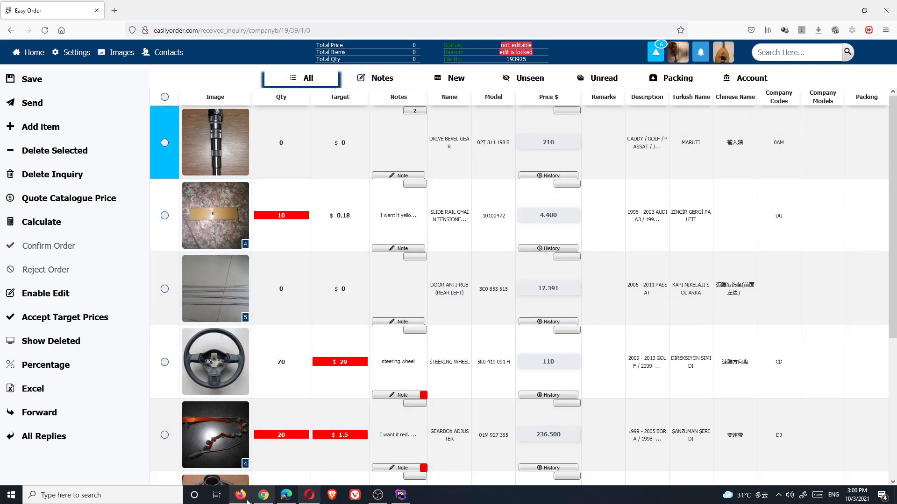
{"action": "left_click", "coordinate": [310, 496]}
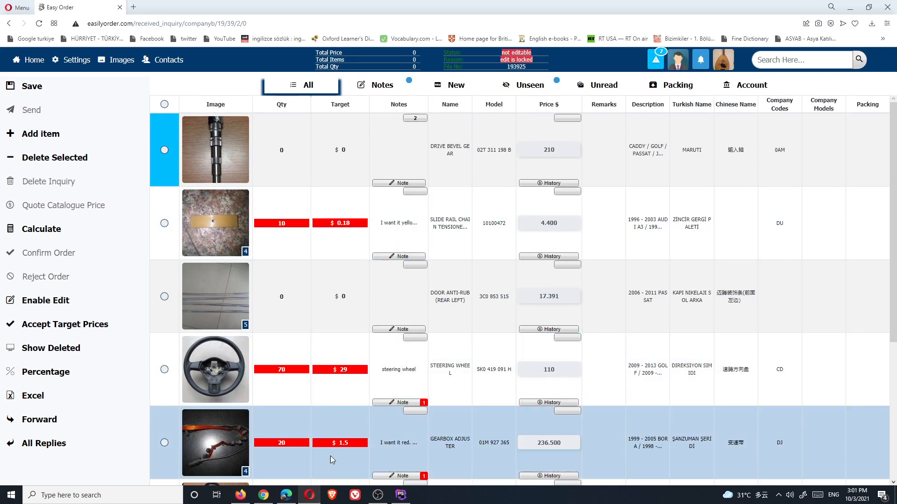
{"action": "left_click", "coordinate": [240, 496]}
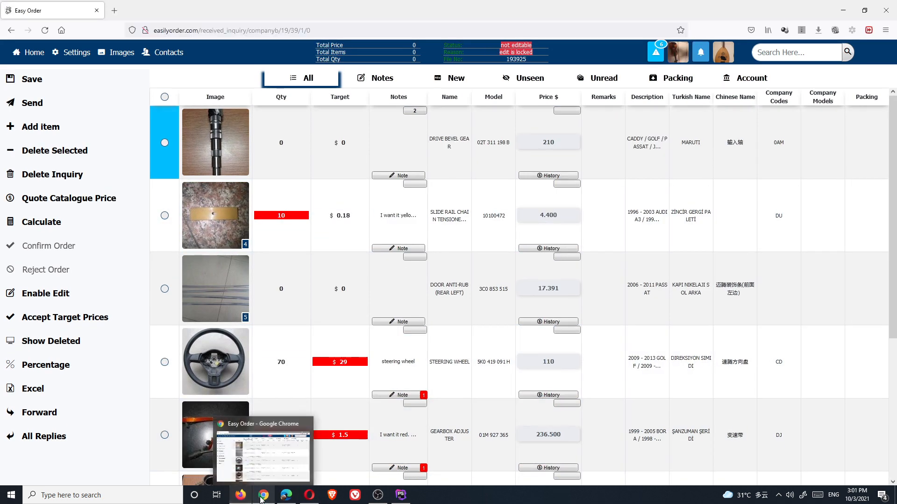
{"action": "left_click", "coordinate": [263, 497]}
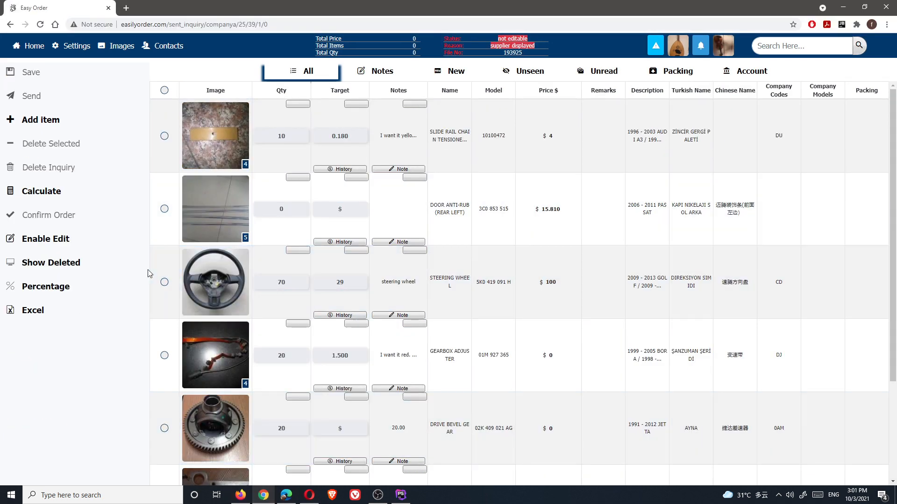
{"action": "left_click", "coordinate": [240, 496]}
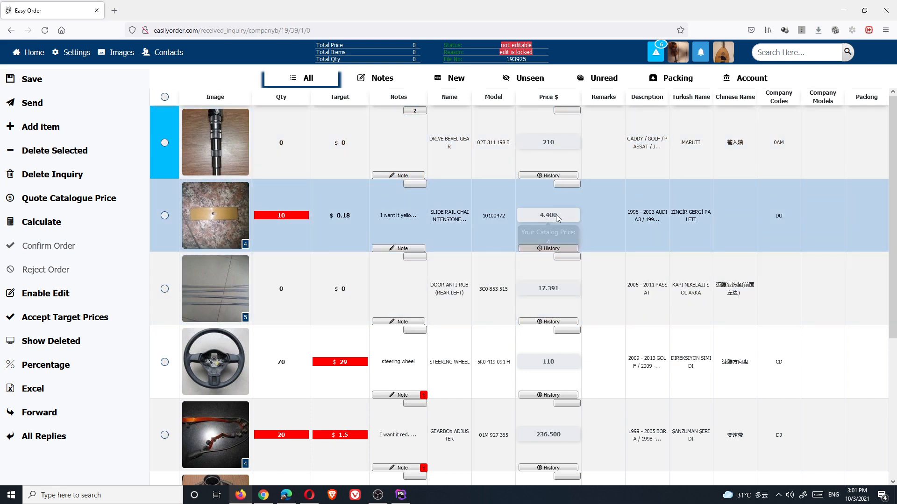
{"action": "mouse_move", "coordinate": [559, 216]}
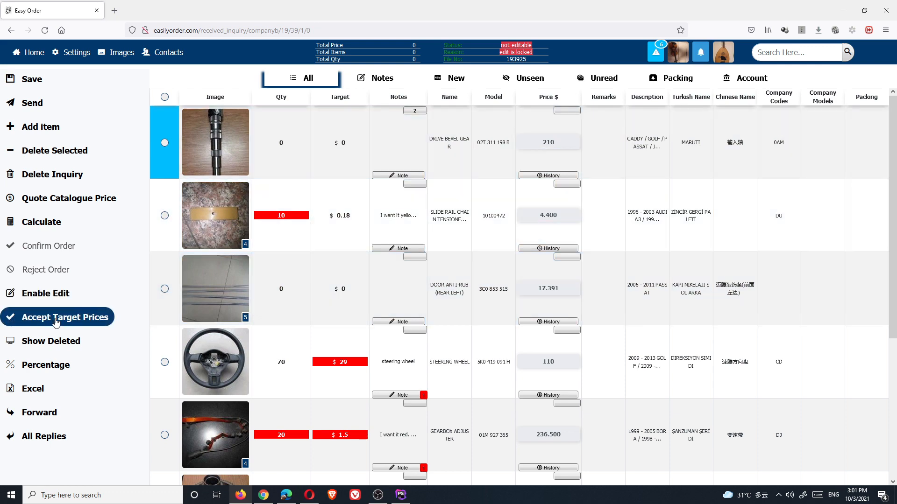
{"action": "left_click", "coordinate": [47, 365]}
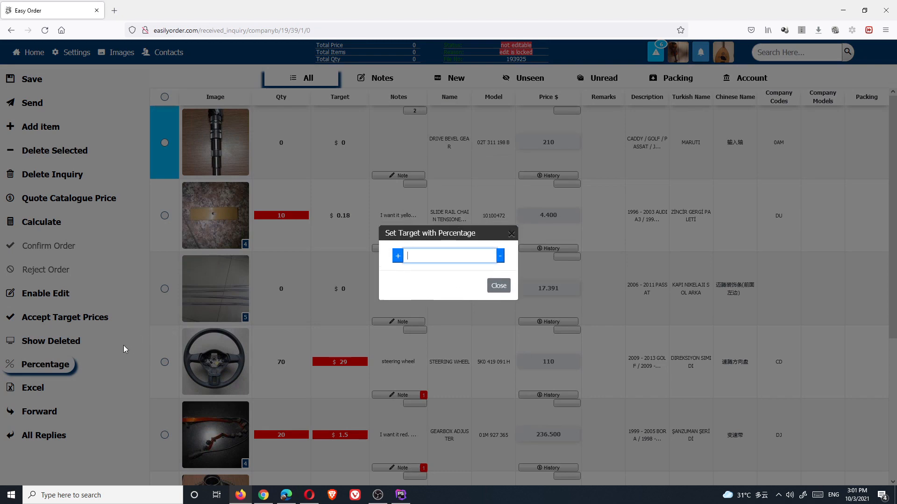
{"action": "left_click", "coordinate": [125, 349]}
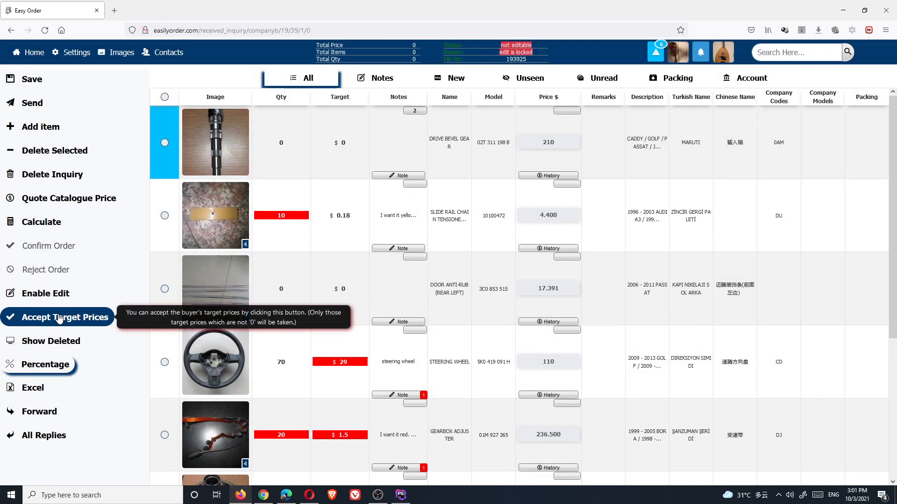
Accept company B's target prices, check the price column through to the last item, and send the reply to the buyer
{"action": "left_click", "coordinate": [59, 319]}
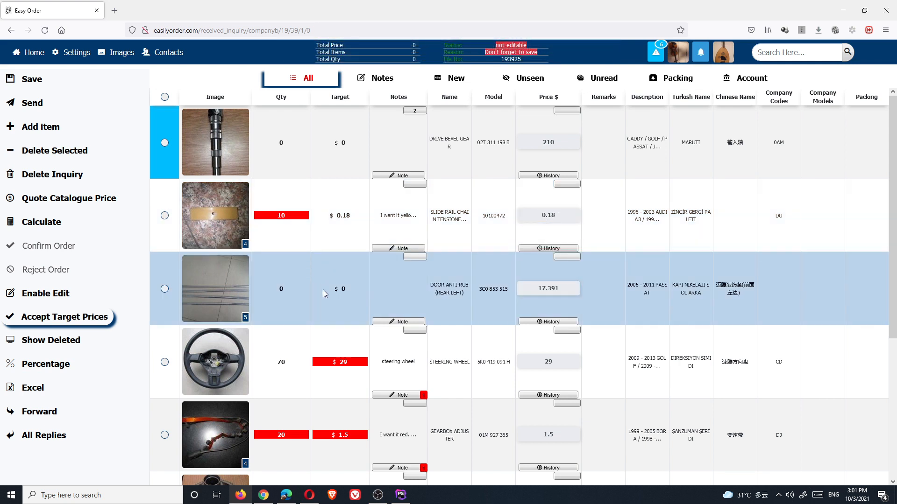
{"action": "mouse_move", "coordinate": [561, 289]}
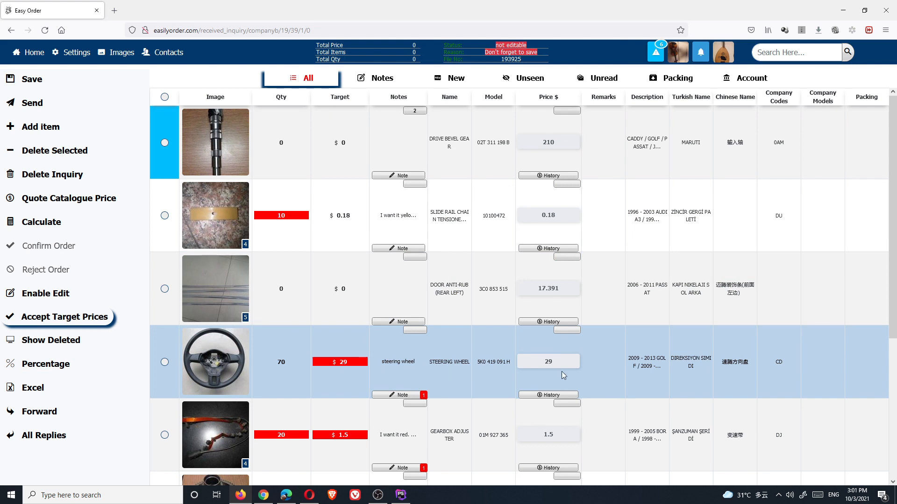
{"action": "mouse_move", "coordinate": [567, 367]}
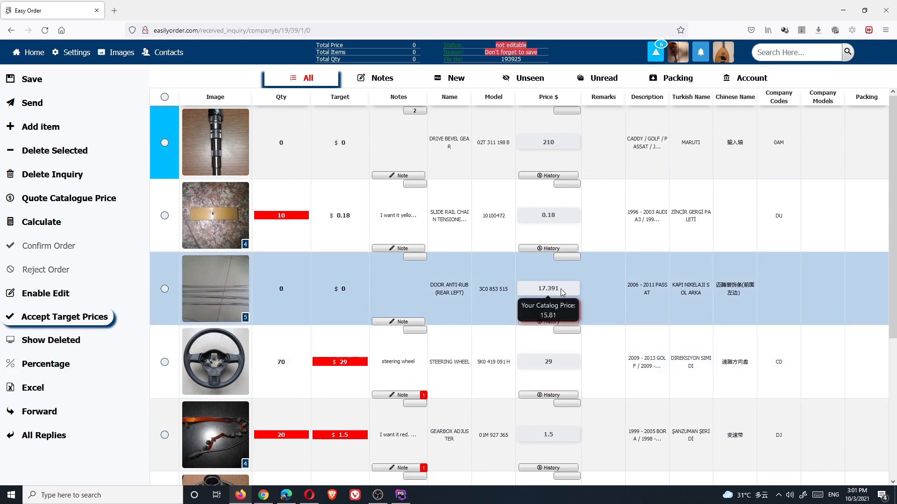
{"action": "scroll", "coordinate": [561, 289], "scroll_direction": "down", "scroll_amount": 5}
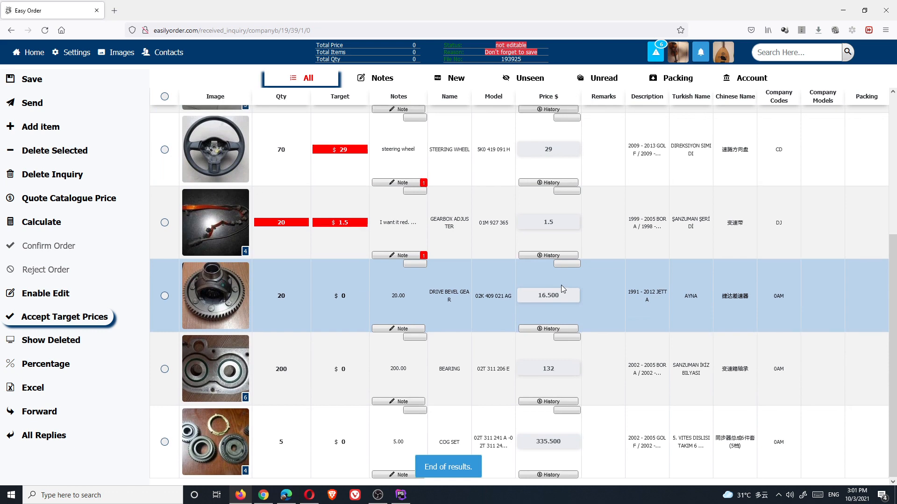
{"action": "scroll", "coordinate": [562, 285], "scroll_direction": "up", "scroll_amount": 5}
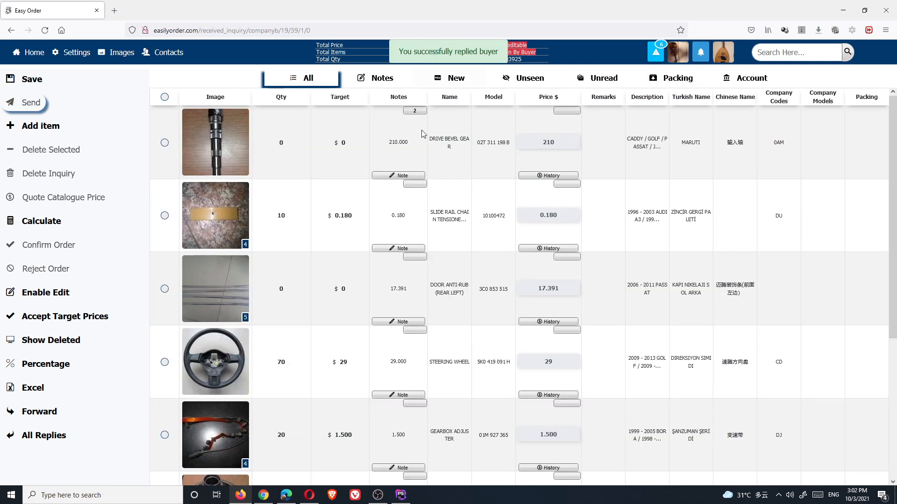
Switch to company B's inquiry in Chrome, acknowledge the supplier's reply, and check the price column down the list
{"action": "left_click", "coordinate": [264, 495]}
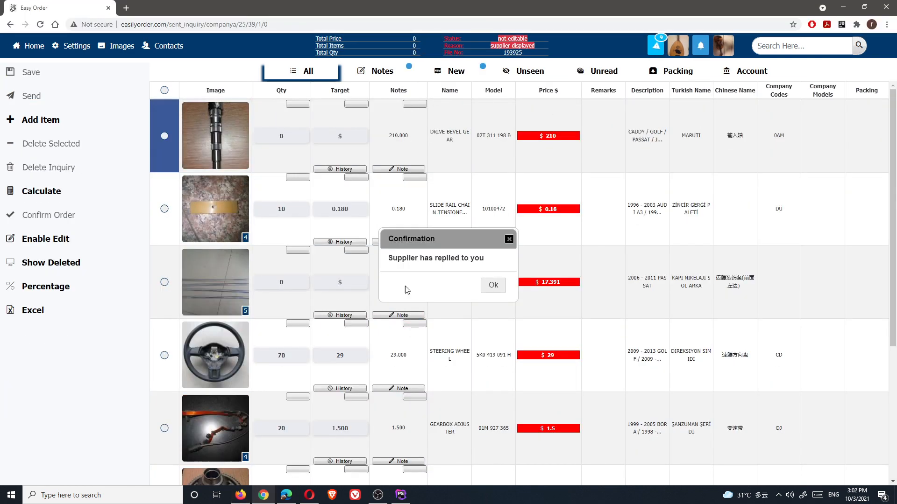
{"action": "left_click", "coordinate": [493, 287]}
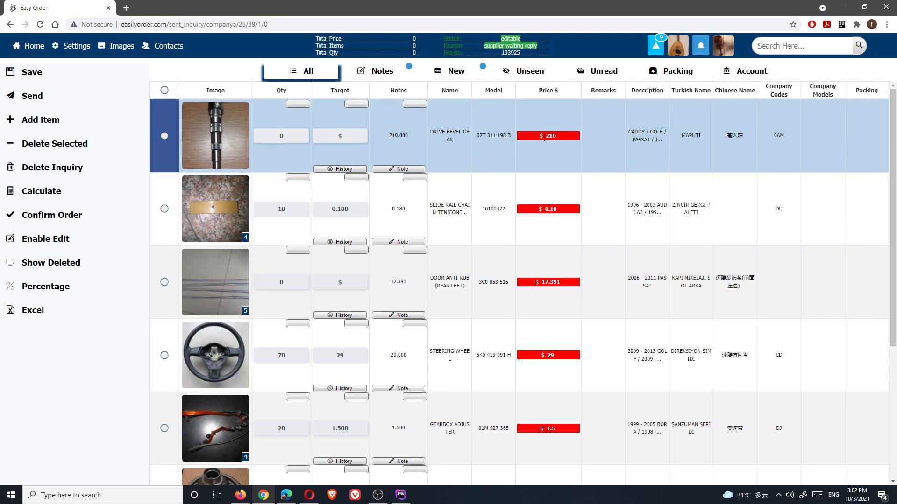
{"action": "scroll", "coordinate": [571, 371], "scroll_direction": "down", "scroll_amount": 4}
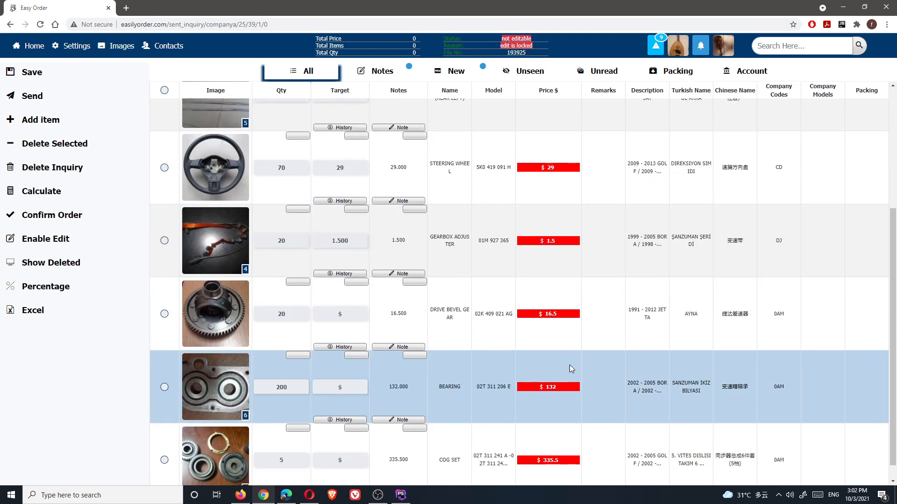
{"action": "scroll", "coordinate": [571, 373], "scroll_direction": "up", "scroll_amount": 4}
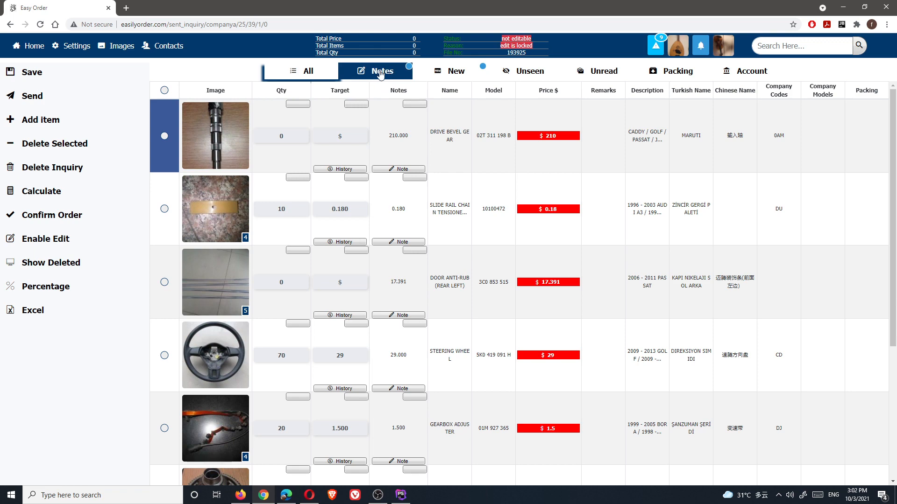
Examine the inquiry's items under the Notes, New, Unread and Unseen filters, and look through the full item list
{"action": "left_click", "coordinate": [382, 71]}
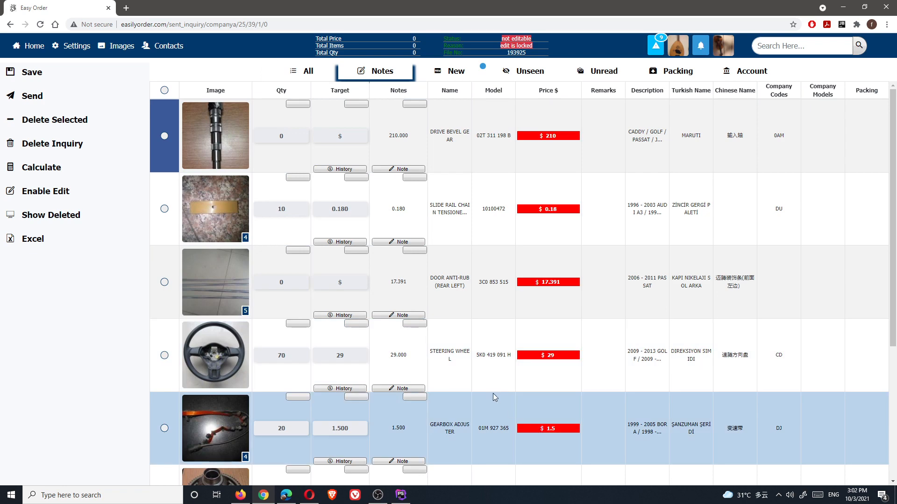
{"action": "left_click", "coordinate": [457, 73]}
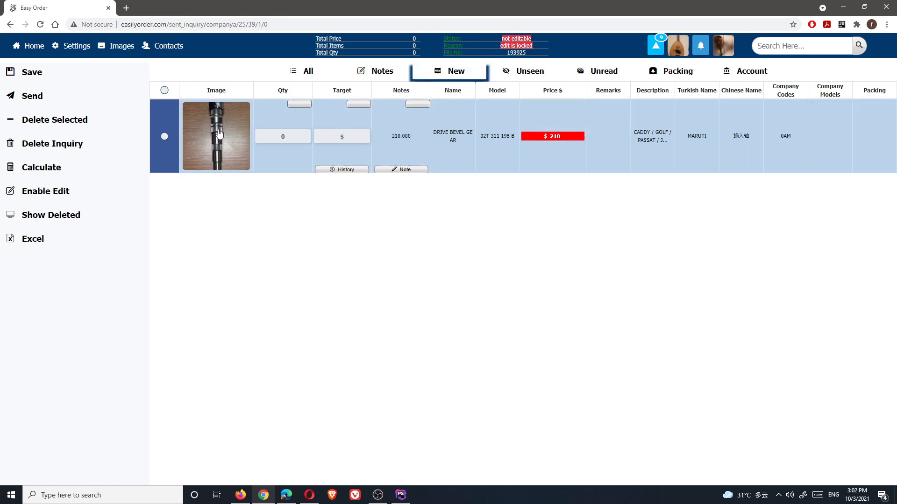
{"action": "left_click", "coordinate": [376, 71]}
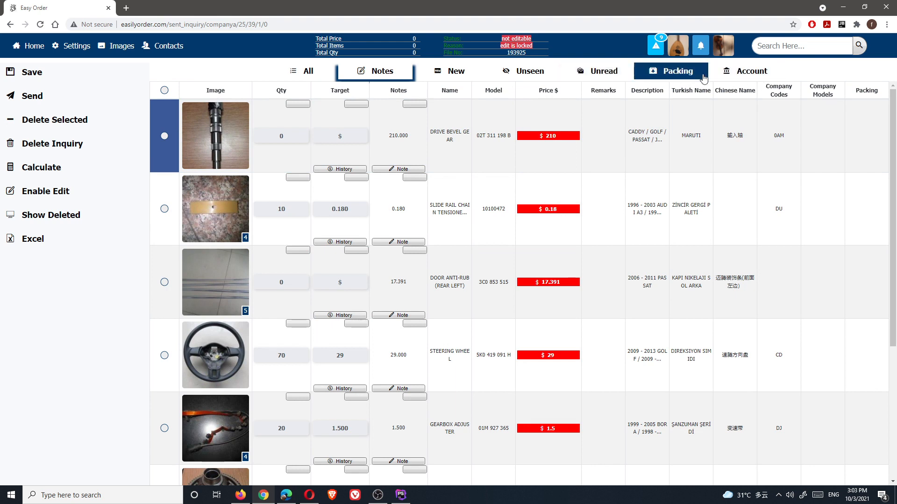
{"action": "left_click", "coordinate": [603, 73]}
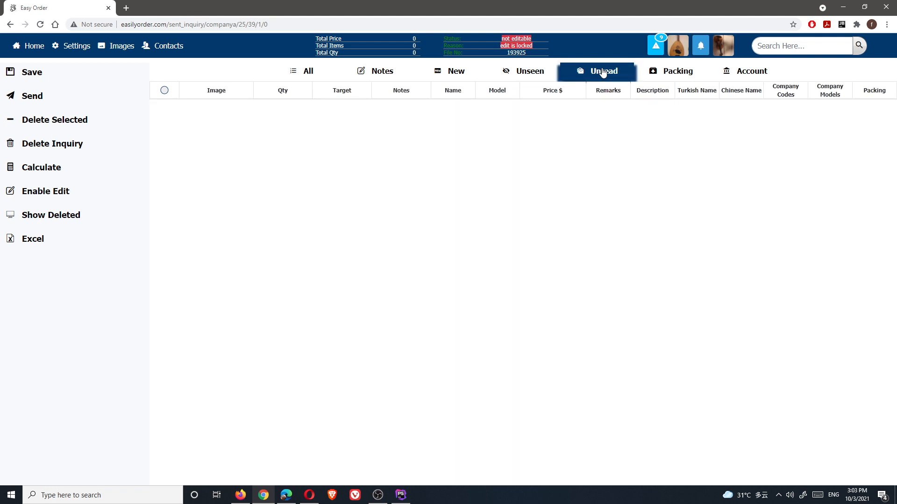
{"action": "left_click", "coordinate": [534, 75]}
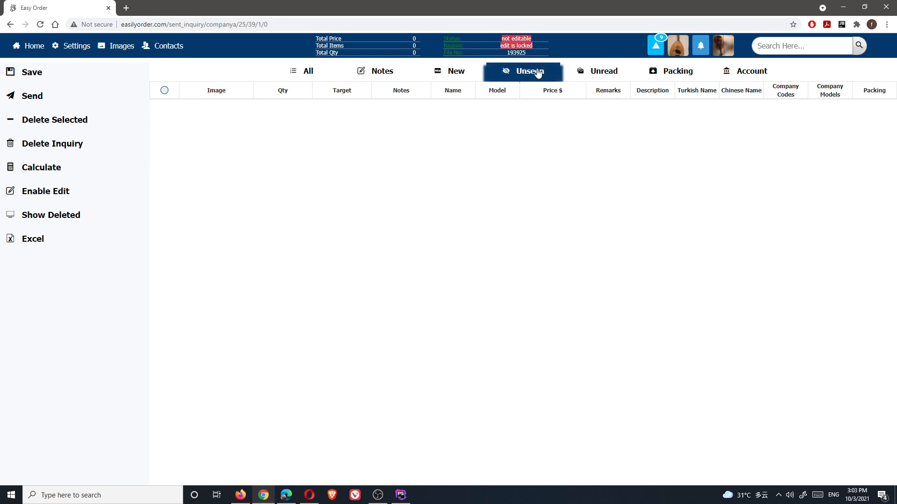
{"action": "left_click", "coordinate": [457, 72]}
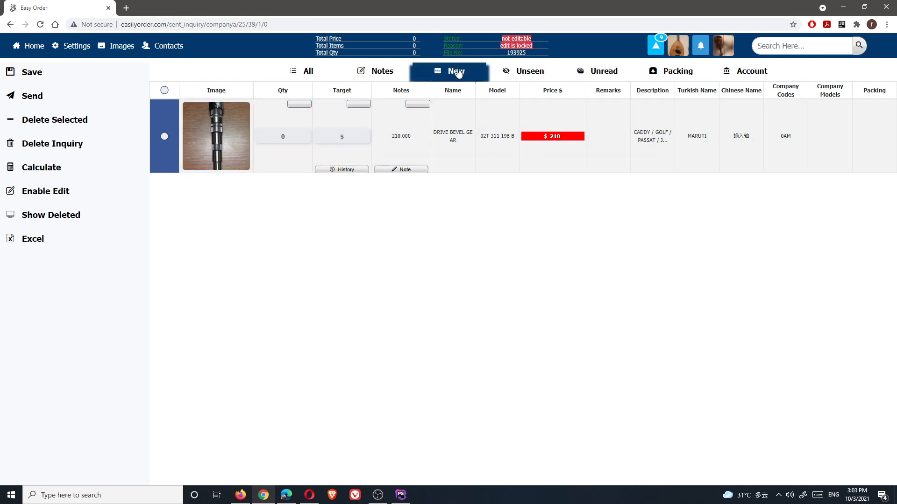
{"action": "left_click", "coordinate": [382, 72]}
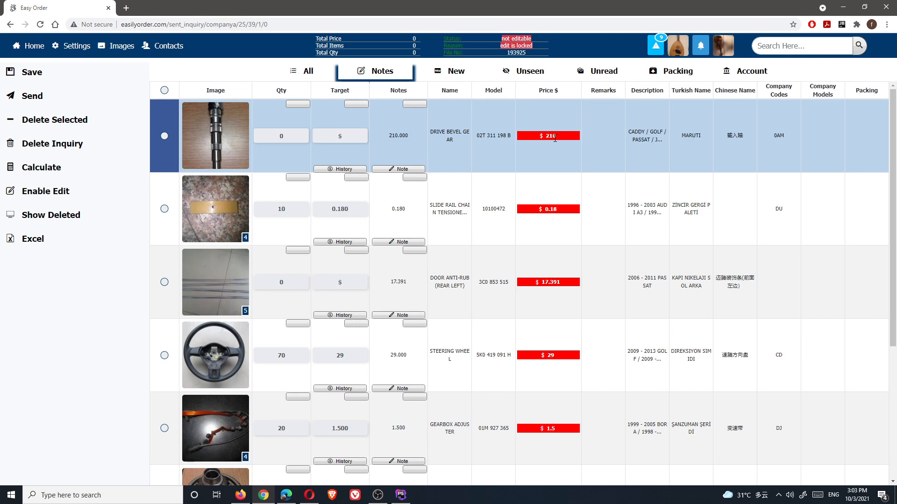
{"action": "left_click", "coordinate": [301, 71]}
{"action": "scroll", "coordinate": [432, 262], "scroll_direction": "down", "scroll_amount": 5}
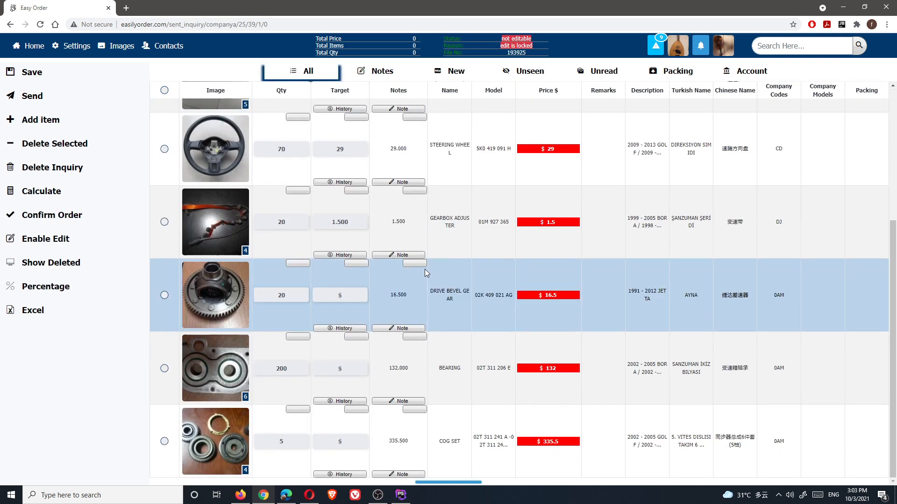
{"action": "scroll", "coordinate": [335, 252], "scroll_direction": "up", "scroll_amount": 5}
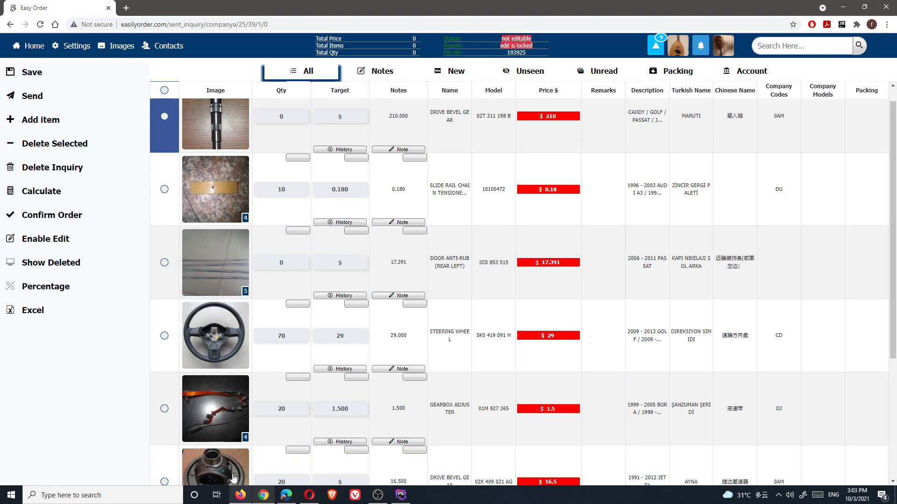
Leave the inquiry for company B's home page and list the sent inquiries
{"action": "left_click", "coordinate": [49, 214]}
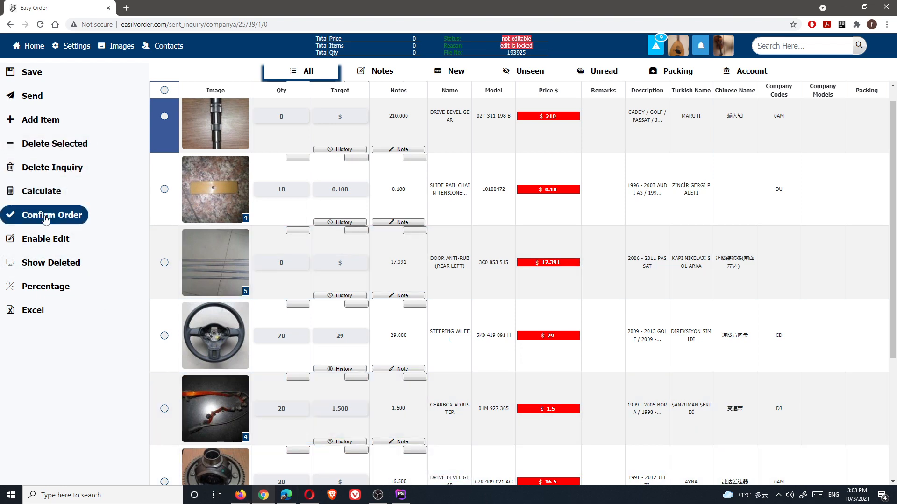
{"action": "left_click", "coordinate": [34, 45]}
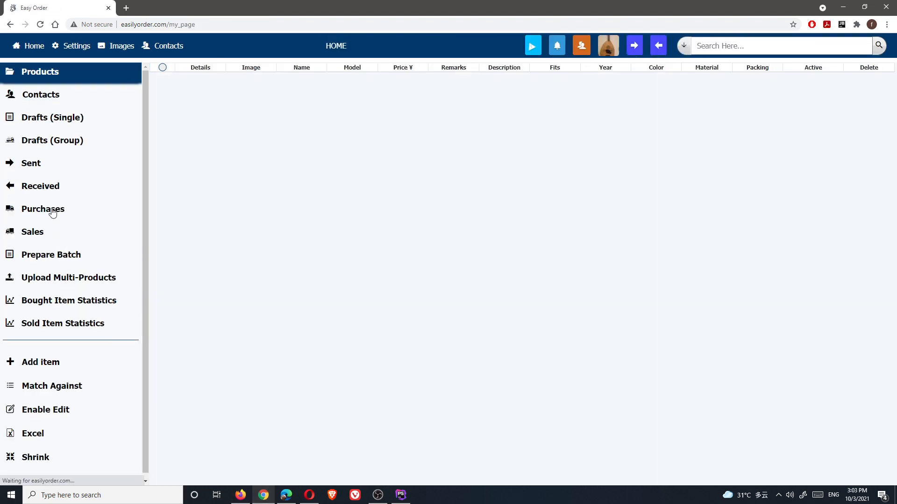
{"action": "left_click", "coordinate": [30, 162]}
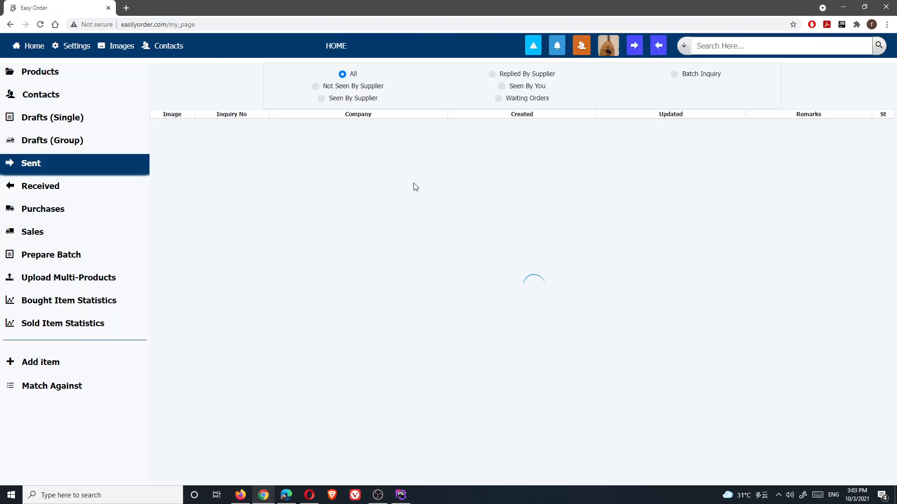
Switch to company A in Firefox, dismiss the buyer's display notice, and check the inquiry's status among the received inquiries
{"action": "left_click", "coordinate": [240, 495]}
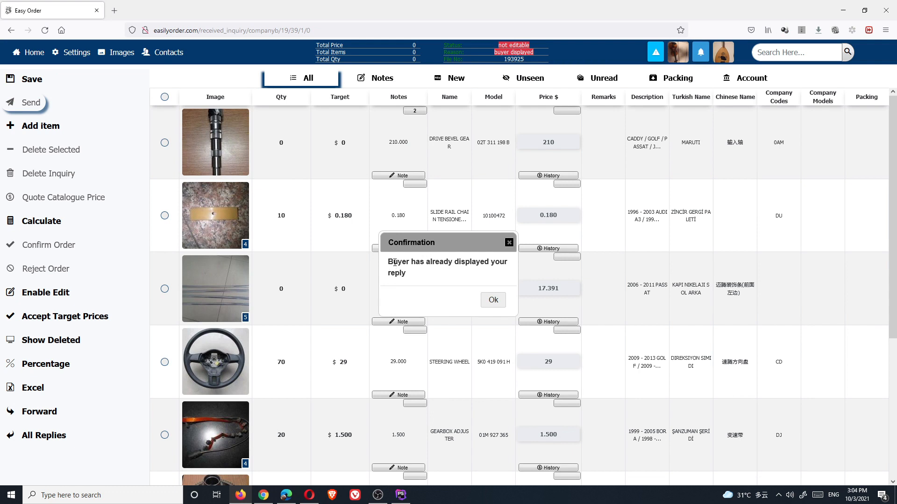
{"action": "left_click", "coordinate": [493, 301]}
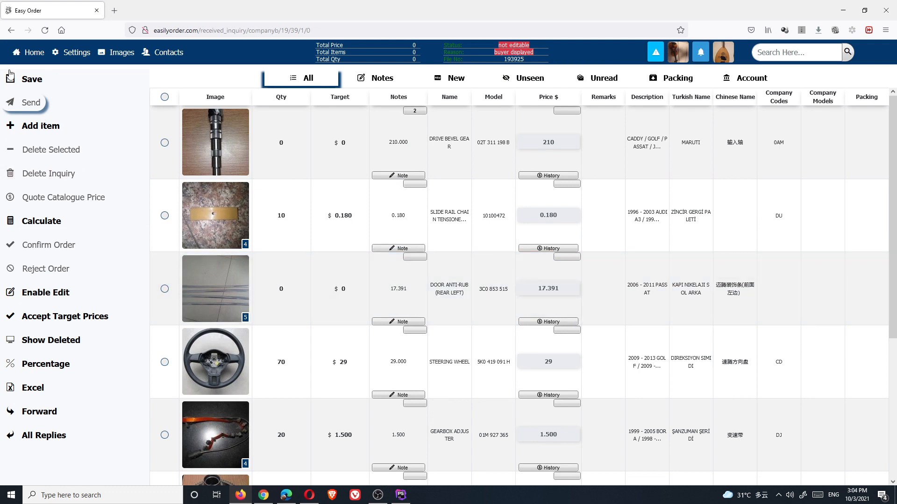
{"action": "left_click", "coordinate": [25, 53]}
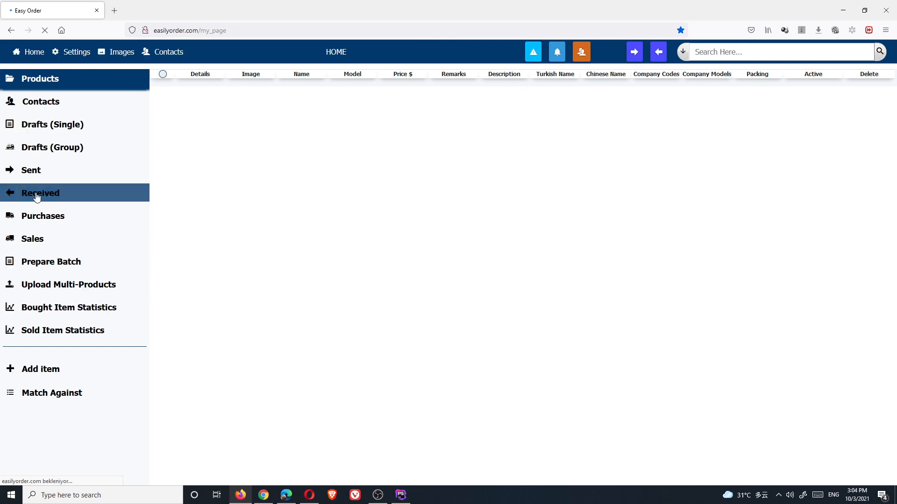
{"action": "left_click", "coordinate": [38, 200]}
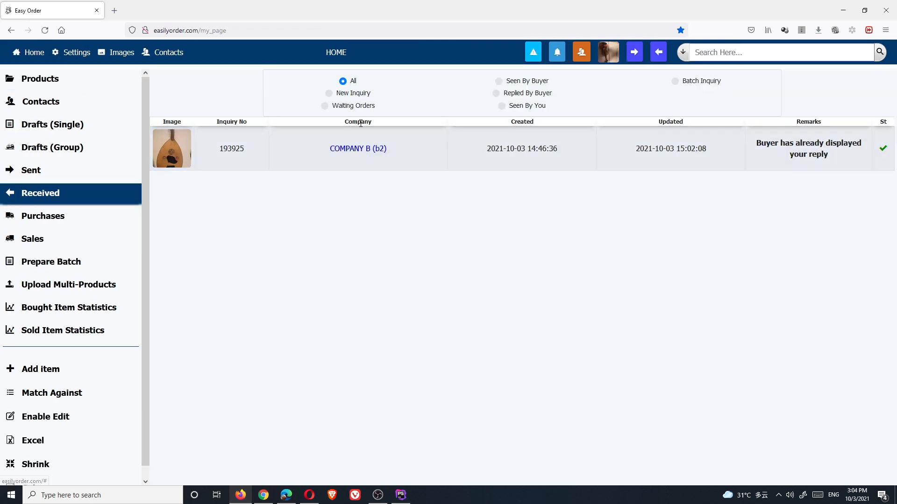
Return to company B in Chrome, open the inquiry sent to COMPANY A, and try to confirm the order
{"action": "left_click", "coordinate": [263, 496]}
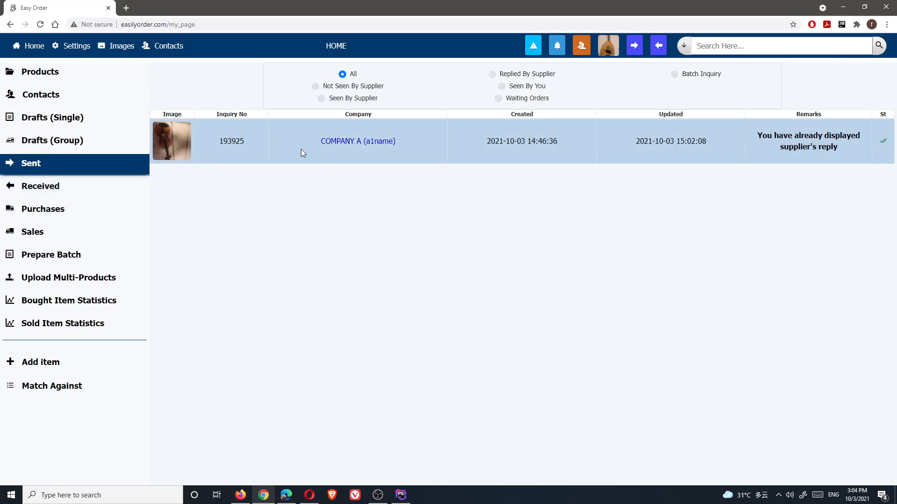
{"action": "left_click", "coordinate": [364, 141]}
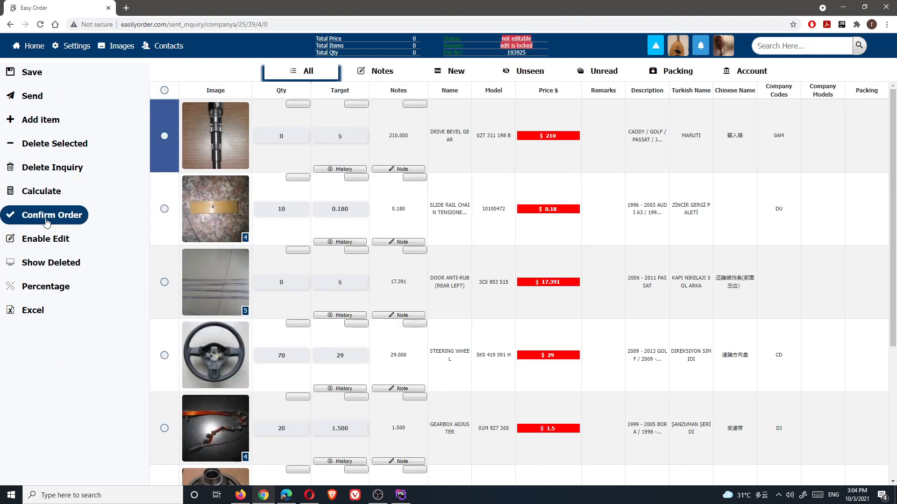
{"action": "left_click", "coordinate": [47, 222]}
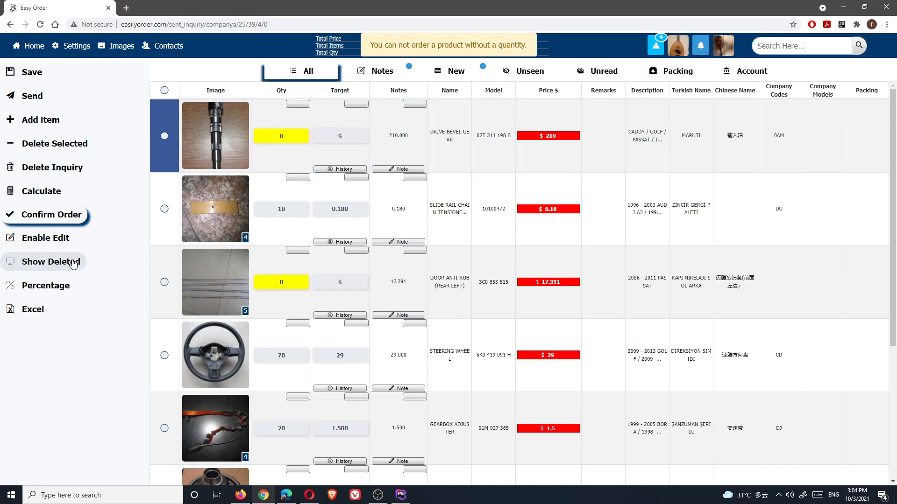
Enable editing and set the quantity to 5 for both the first drive bevel gear and the rear left door anti-rub
{"action": "left_click", "coordinate": [43, 239]}
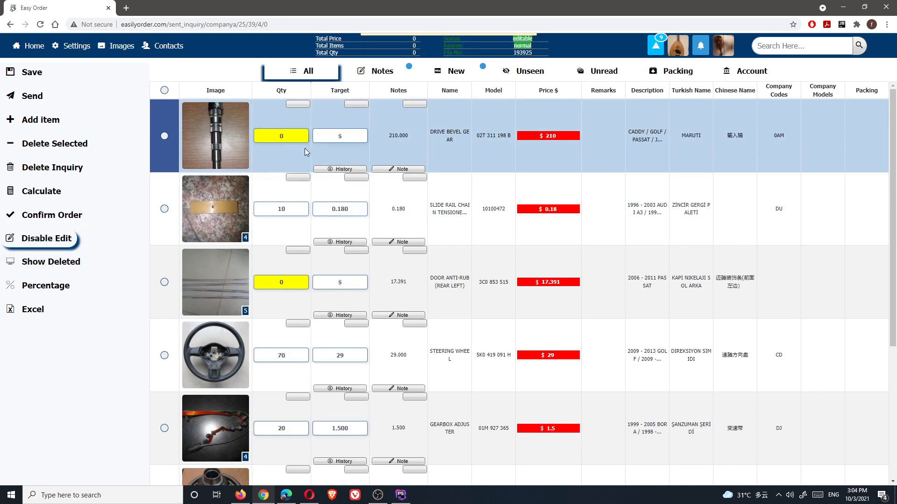
{"action": "left_click", "coordinate": [255, 142]}
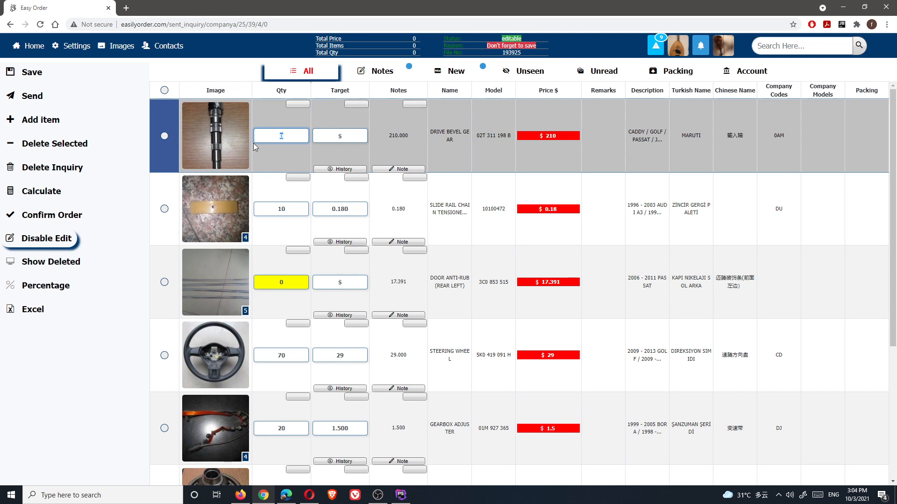
{"action": "type", "text": "5"}
{"action": "left_click", "coordinate": [280, 283]}
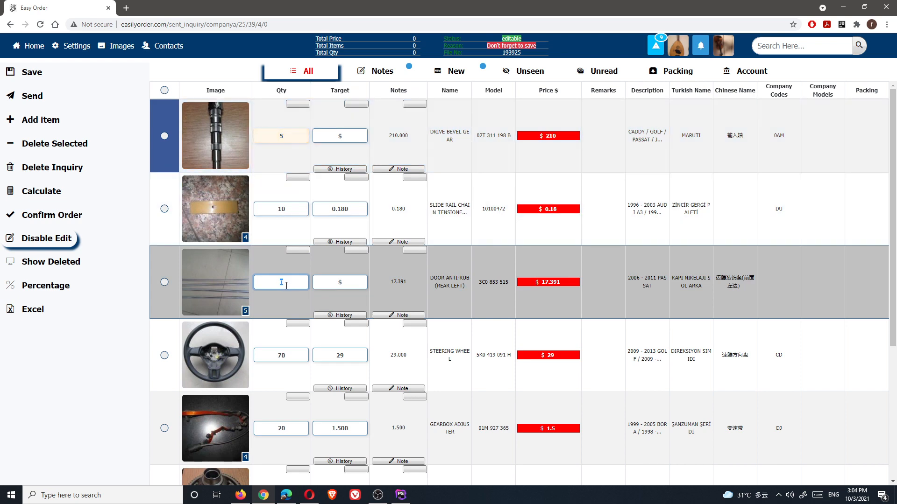
{"action": "scroll", "coordinate": [283, 325], "scroll_direction": "down", "scroll_amount": 5}
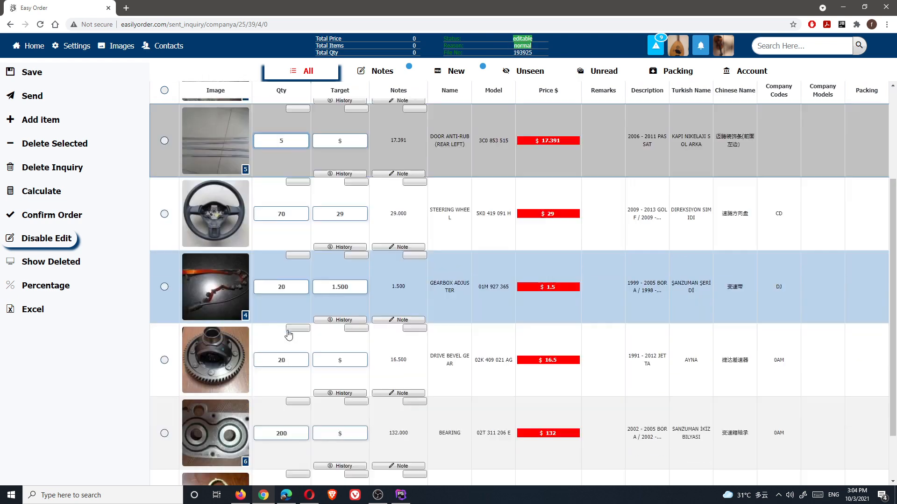
{"action": "scroll", "coordinate": [274, 328], "scroll_direction": "up", "scroll_amount": 2}
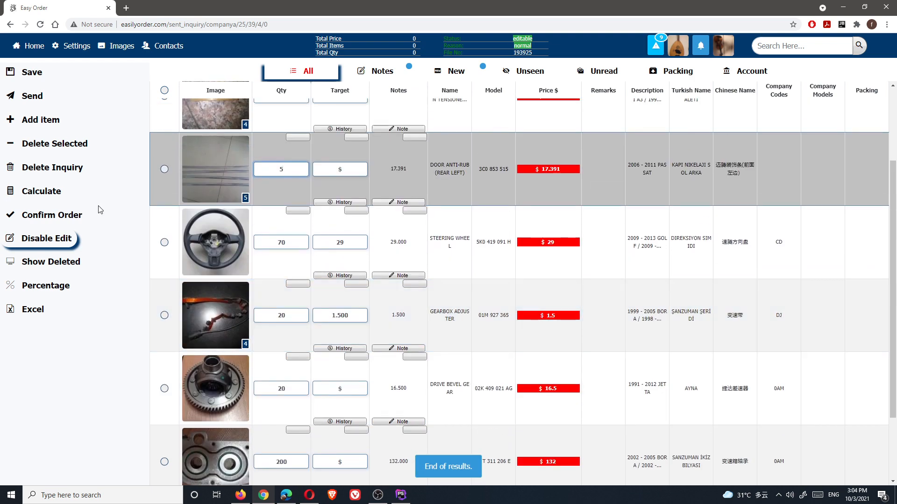
Confirm the order to the supplier, saving the unsaved quantity changes first
{"action": "left_click", "coordinate": [52, 215]}
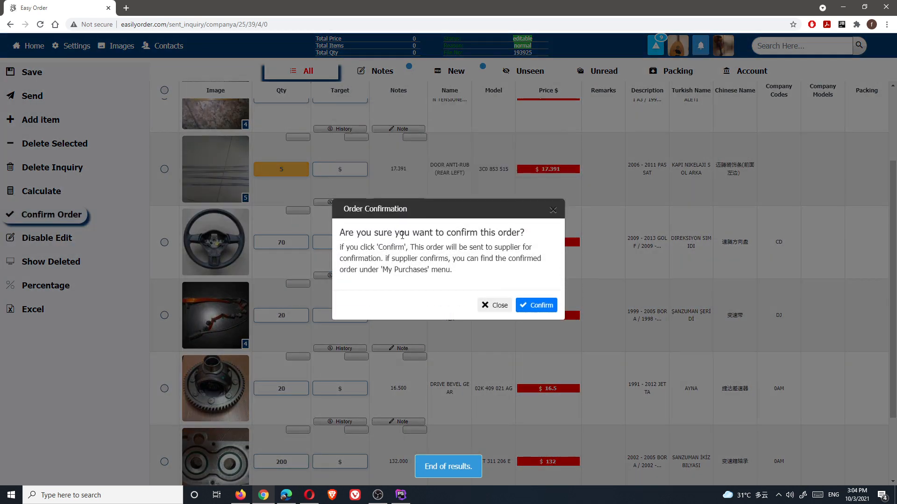
{"action": "left_click", "coordinate": [545, 314]}
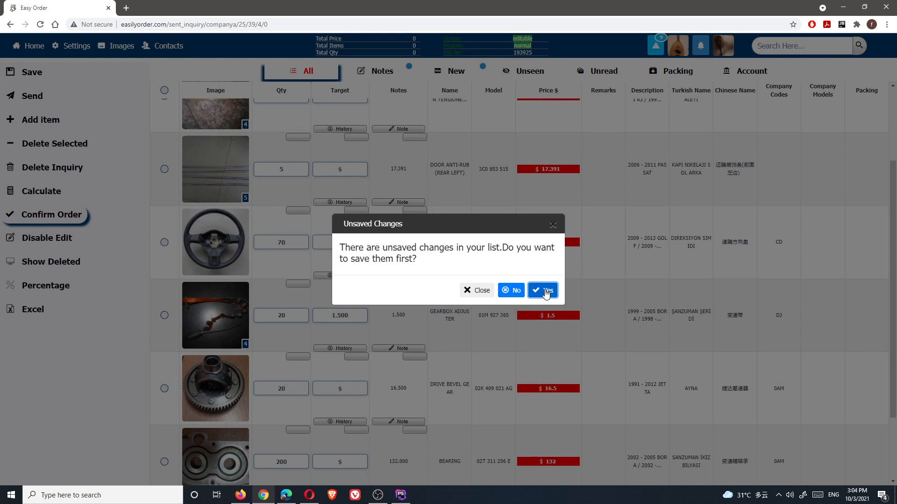
{"action": "left_click", "coordinate": [546, 291]}
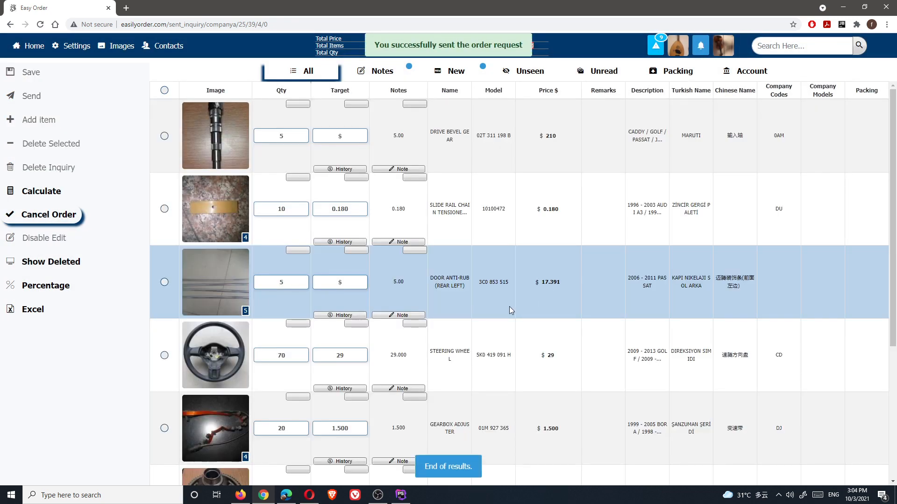
Switch to company A in Firefox and open company B's order request from its notification, accepting the displayed-reply caution
{"action": "left_click", "coordinate": [241, 496]}
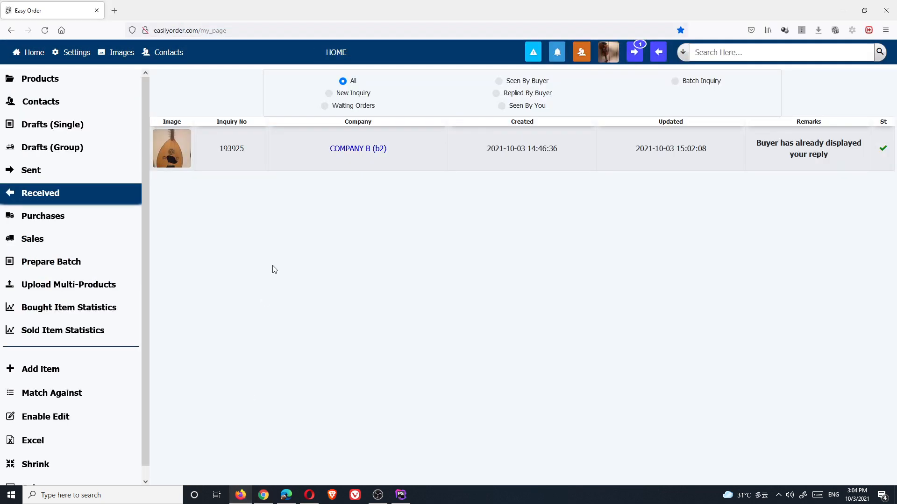
{"action": "left_click", "coordinate": [639, 55]}
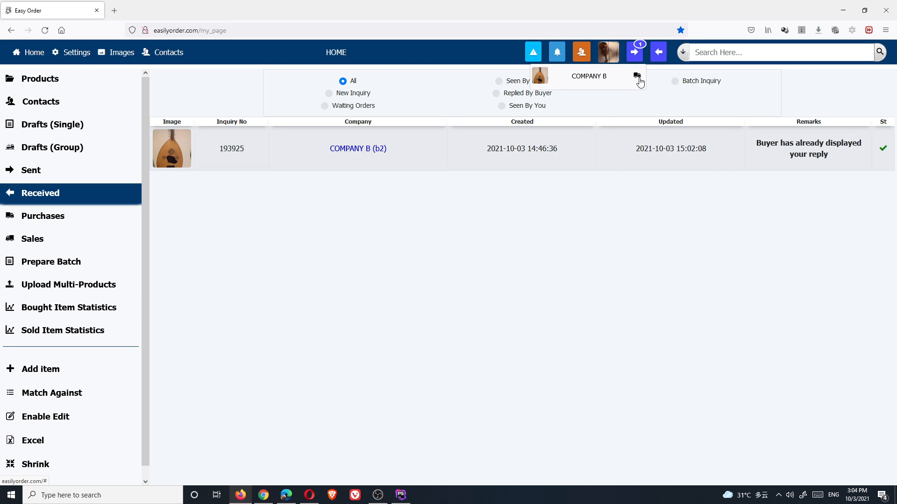
{"action": "left_click", "coordinate": [595, 83]}
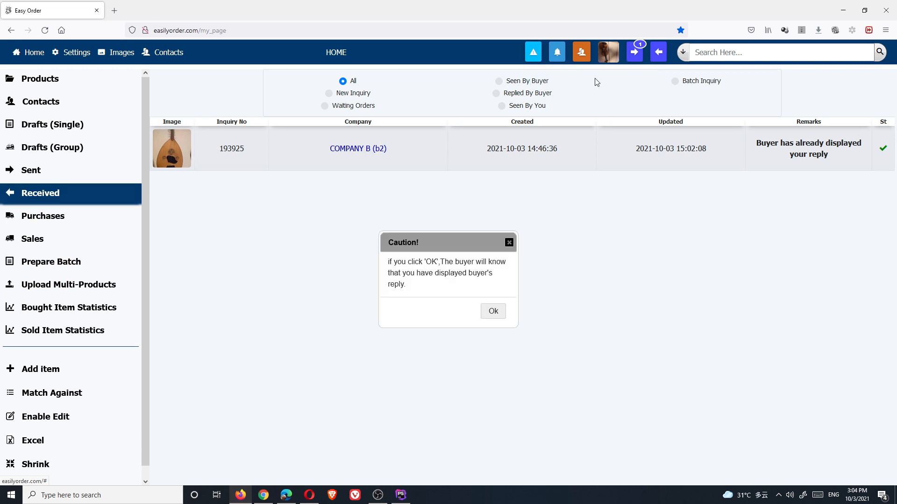
{"action": "left_click", "coordinate": [491, 312]}
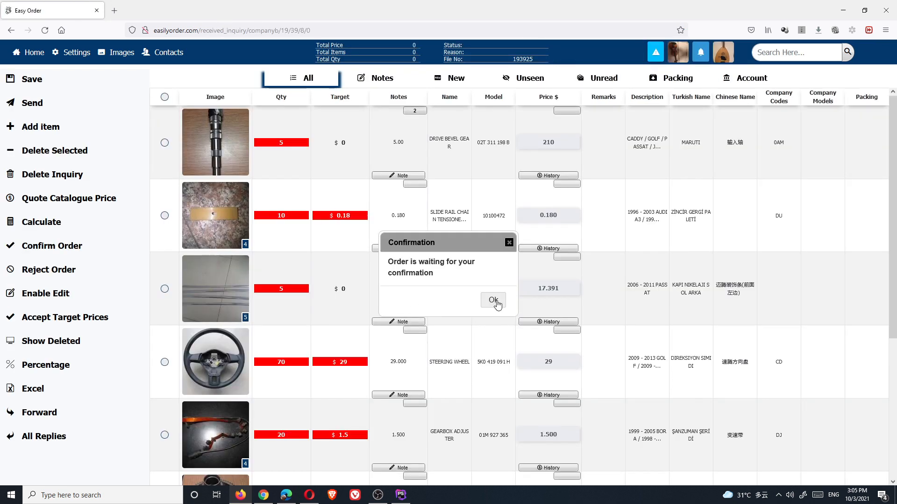
Confirm company B's order as the supplier and acknowledge the order confirmation on company B's side in Chrome
{"action": "left_click", "coordinate": [492, 300]}
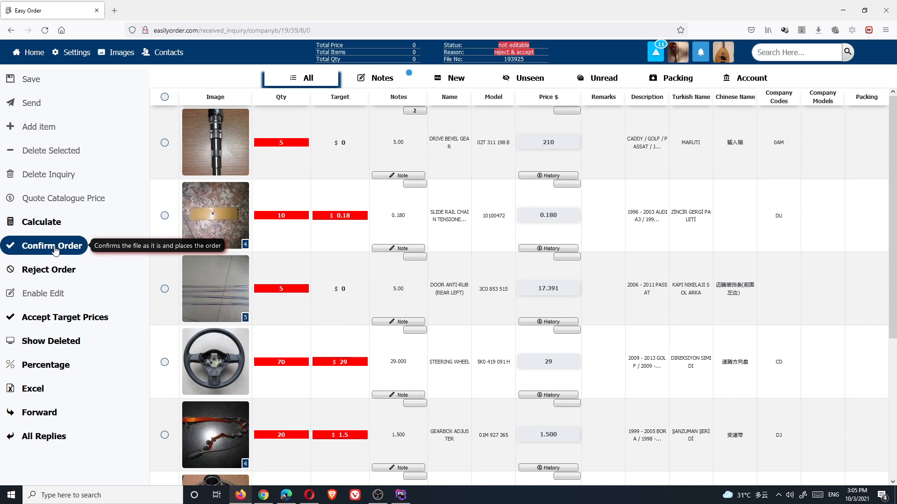
{"action": "left_click", "coordinate": [55, 252]}
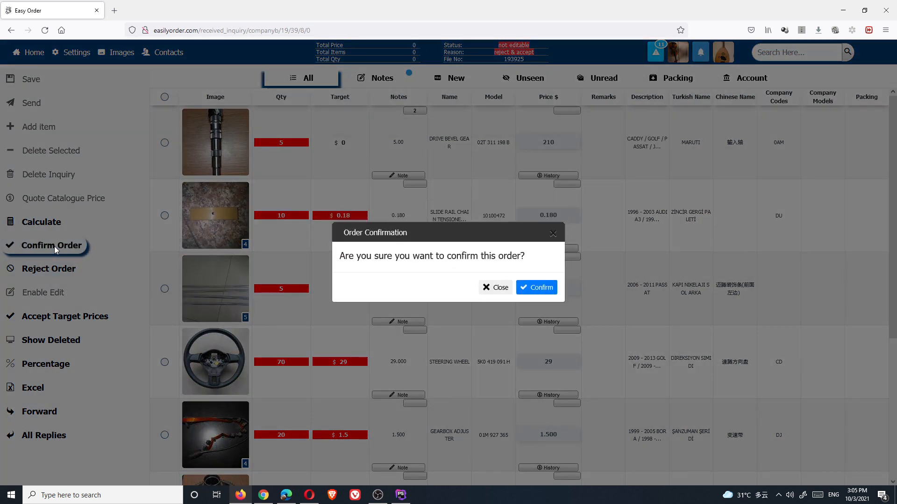
{"action": "left_click", "coordinate": [539, 289]}
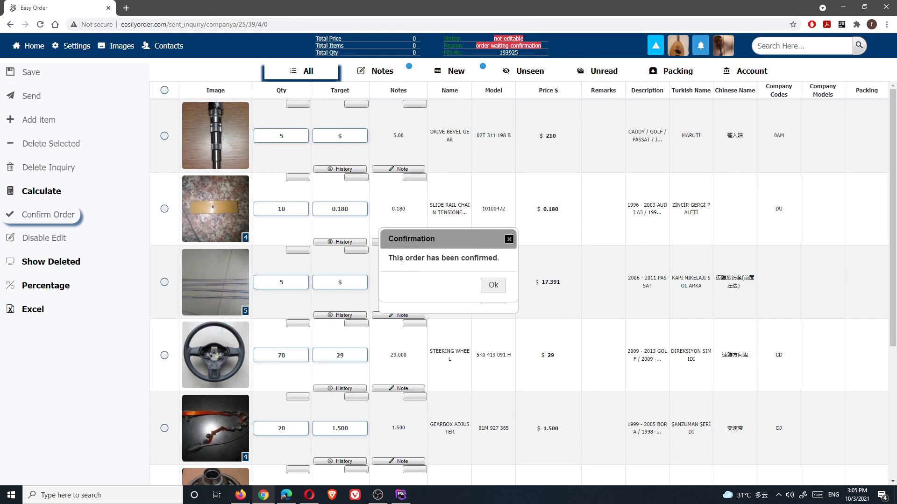
{"action": "left_click", "coordinate": [493, 285]}
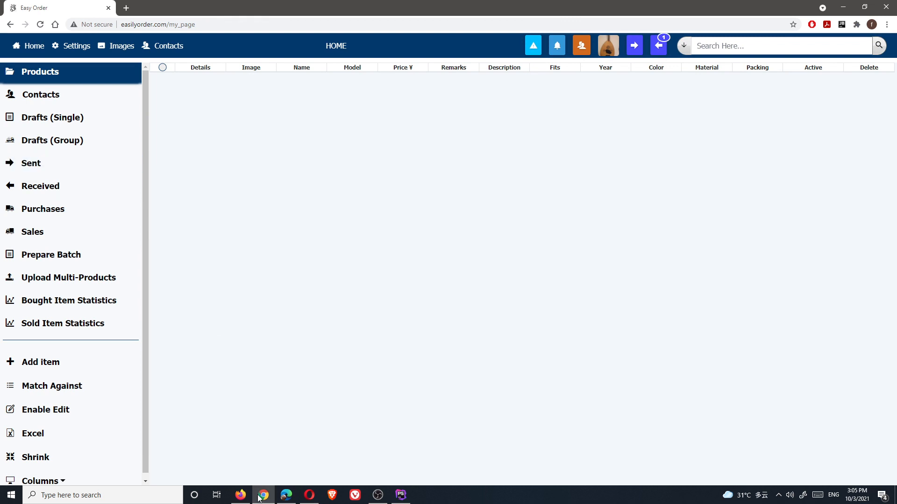
Check company B's received inquiries and its list of confirmed purchases
{"action": "left_click", "coordinate": [40, 187]}
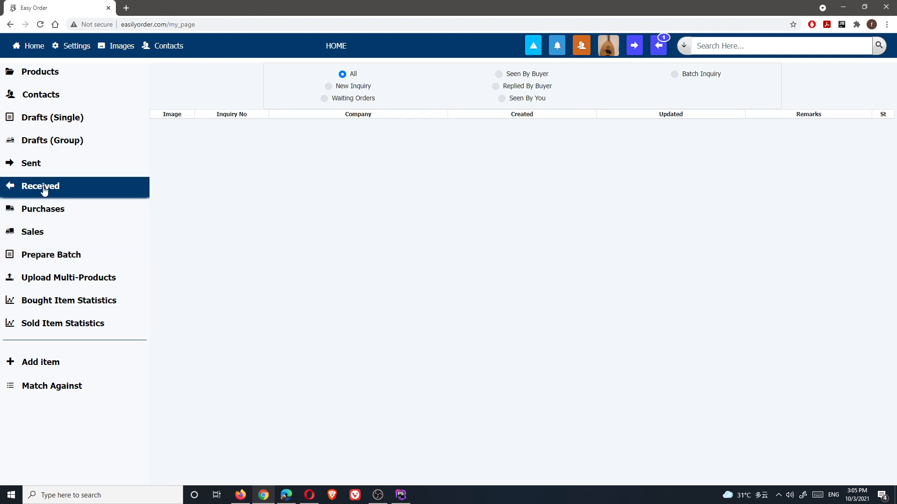
{"action": "mouse_move", "coordinate": [45, 191]}
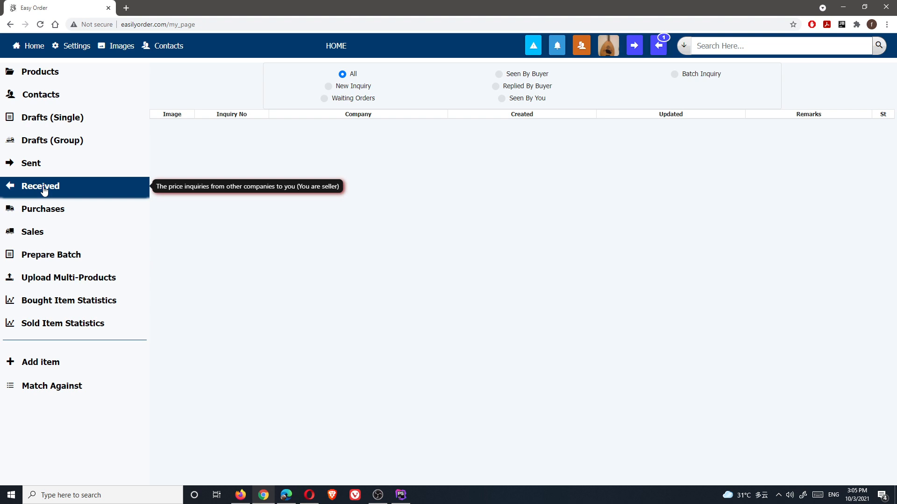
{"action": "left_click", "coordinate": [47, 211]}
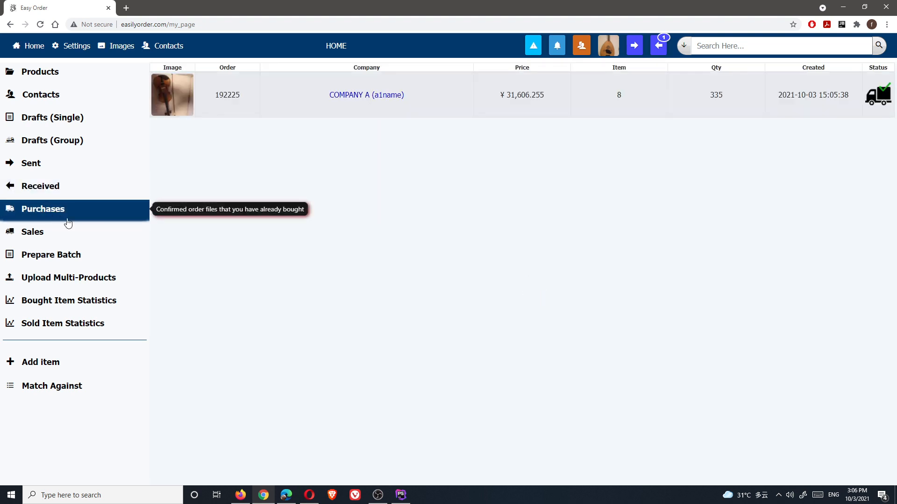
Switch to company A in Firefox, open the confirmed COMPANY B order among its sales, and review all its items
{"action": "left_click", "coordinate": [241, 496]}
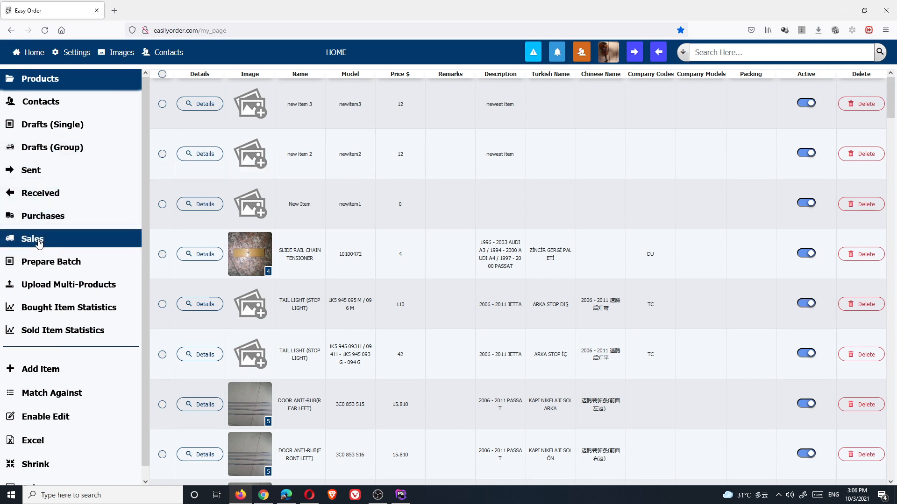
{"action": "left_click", "coordinate": [56, 241]}
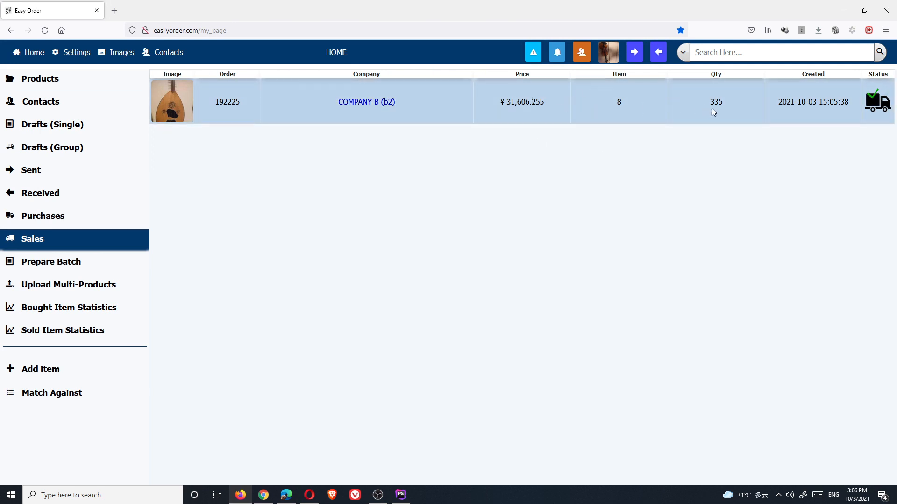
{"action": "left_click", "coordinate": [369, 103]}
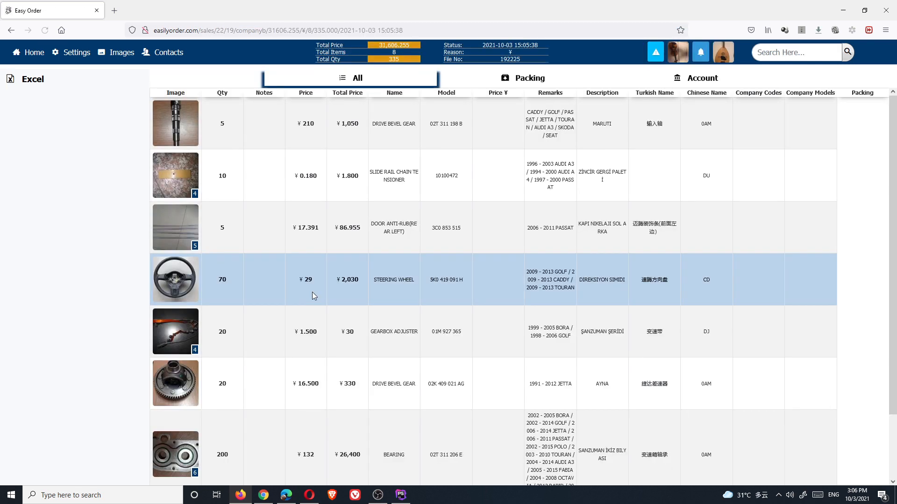
{"action": "scroll", "coordinate": [355, 261], "scroll_direction": "down", "scroll_amount": 1}
{"action": "scroll", "coordinate": [360, 268], "scroll_direction": "down", "scroll_amount": 1}
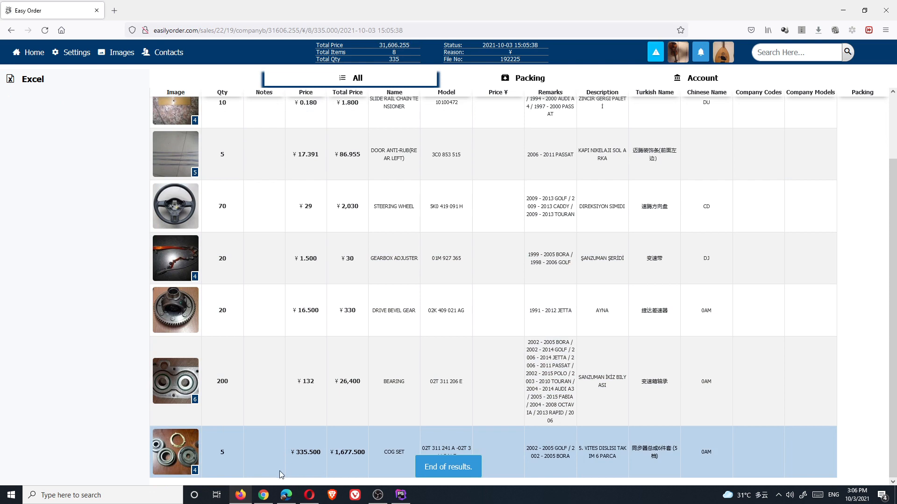
Return to company B in Chrome, open the confirmed COMPANY A purchase order, and review its items
{"action": "left_click", "coordinate": [263, 496]}
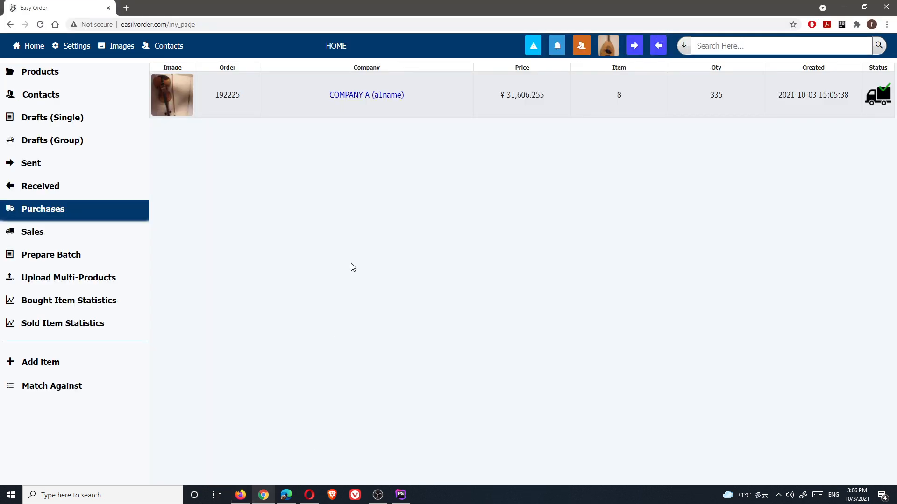
{"action": "left_click", "coordinate": [383, 99]}
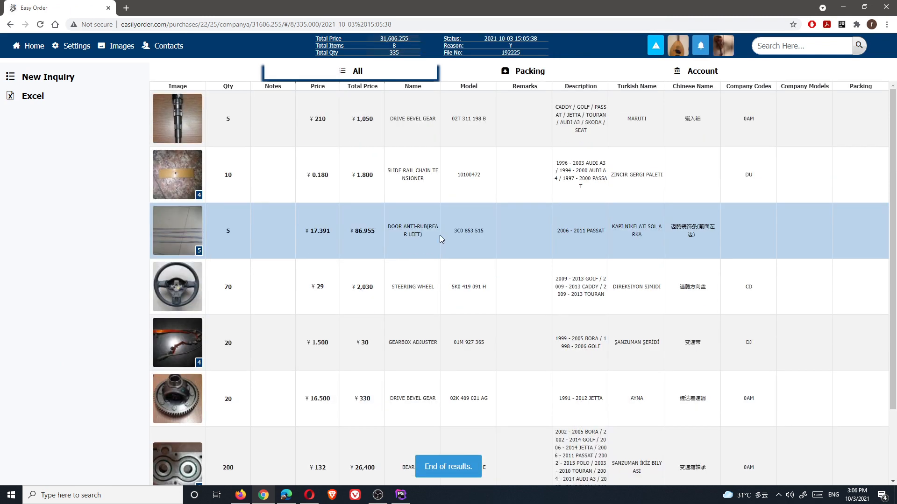
{"action": "scroll", "coordinate": [439, 235], "scroll_direction": "down", "scroll_amount": 2}
{"action": "scroll", "coordinate": [417, 232], "scroll_direction": "up", "scroll_amount": 2}
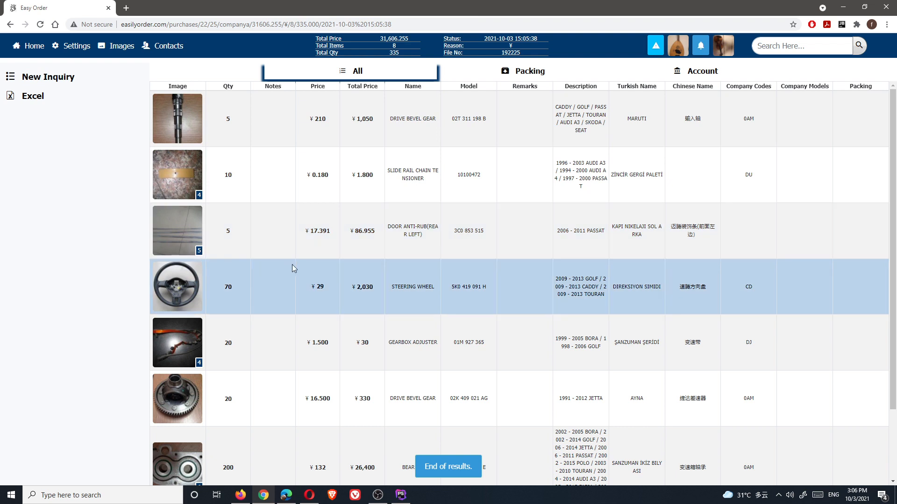
{"action": "mouse_move", "coordinate": [378, 499]}
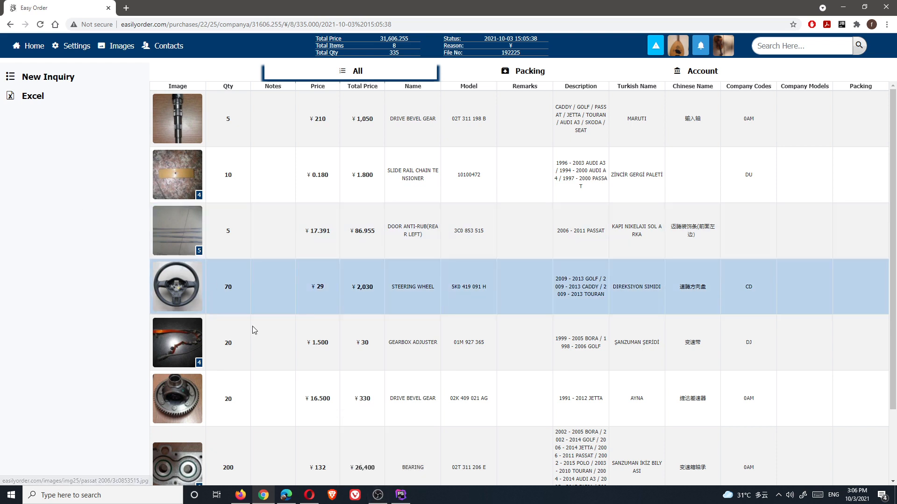
{"action": "left_click", "coordinate": [378, 499]}
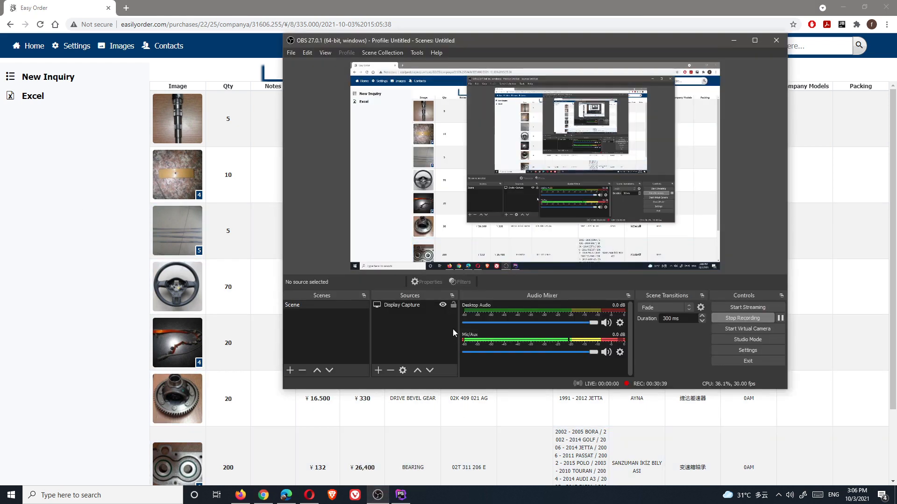